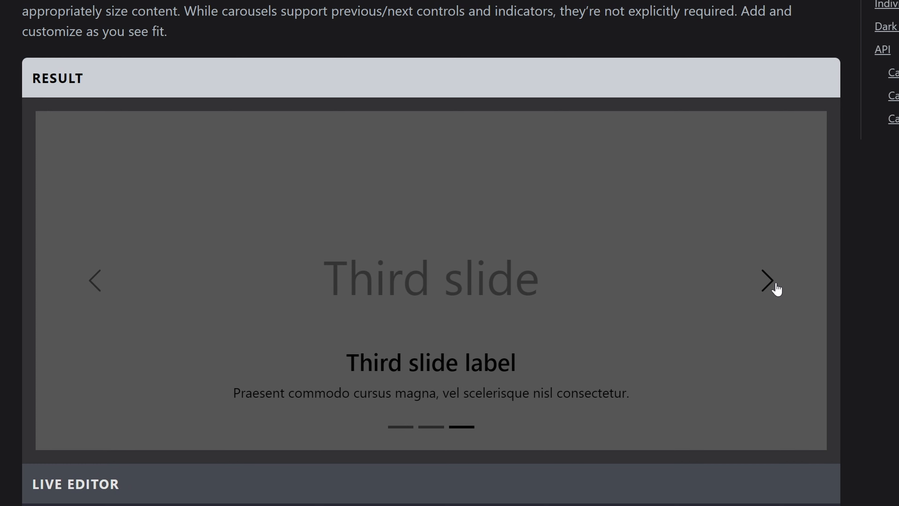
# Step: Page through the slides of the documentation's carousel example and of the finished sneaker carousel demo
pyautogui.click(430, 432)
pyautogui.click(462, 432)
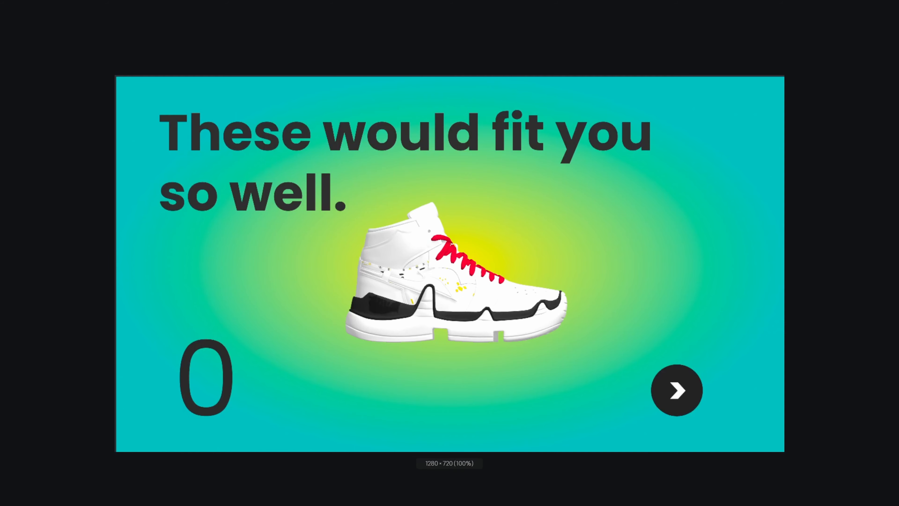
pyautogui.click(673, 391)
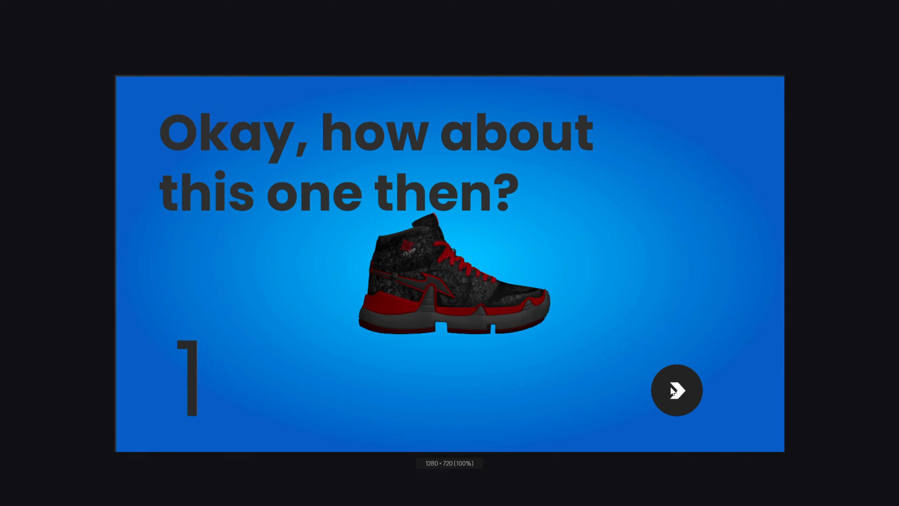
pyautogui.click(673, 391)
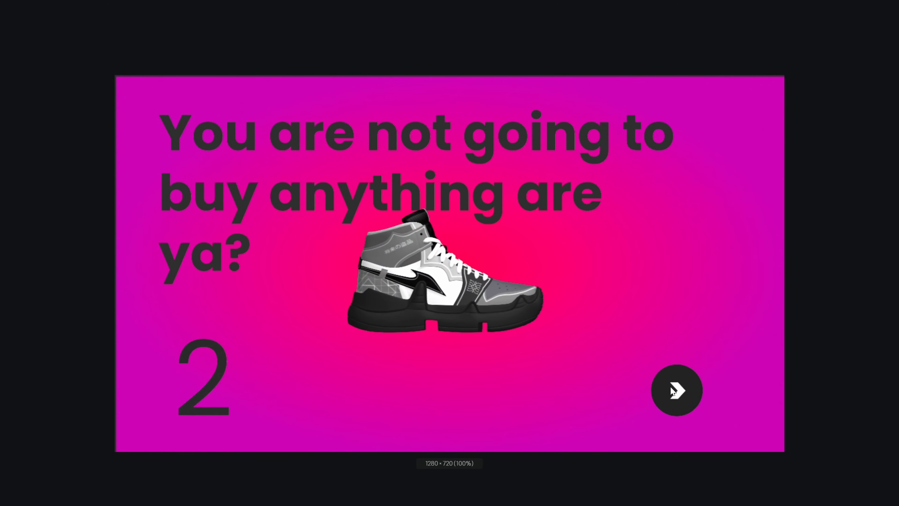
pyautogui.click(673, 391)
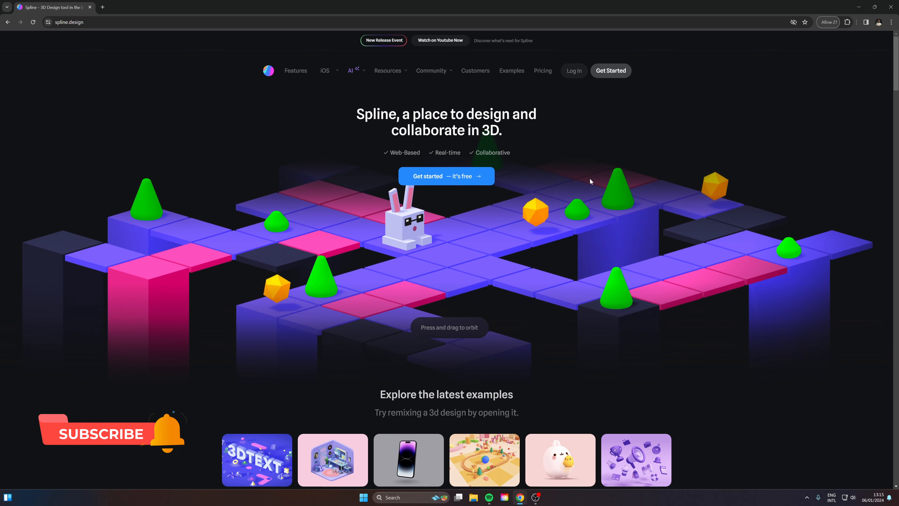
# Step: Log in to Spline and create a new file, dismissing the template gallery
pyautogui.click(574, 72)
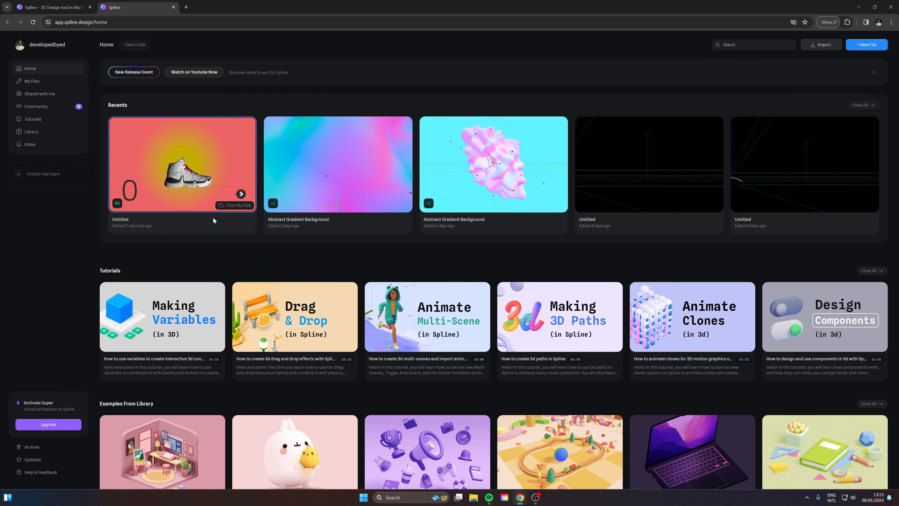
pyautogui.click(867, 45)
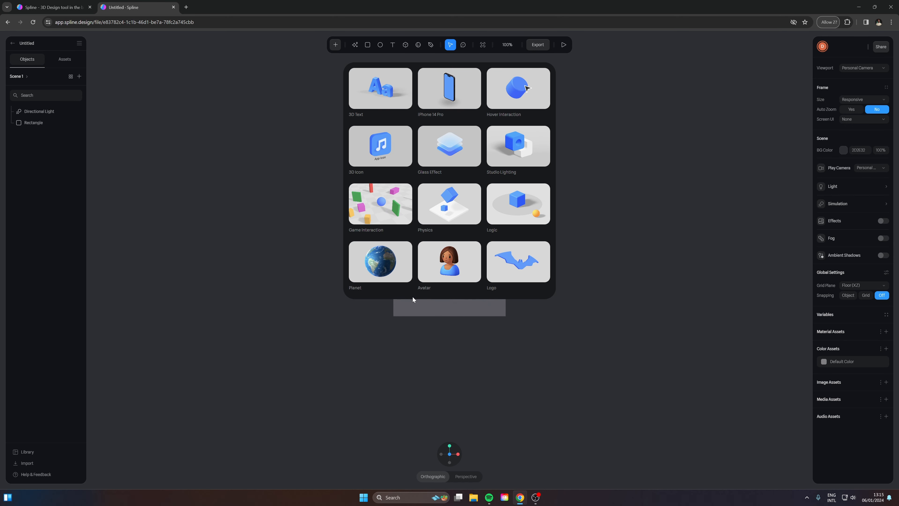
pyautogui.click(453, 346)
pyautogui.click(431, 211)
pyautogui.scroll(5, 486, 267)
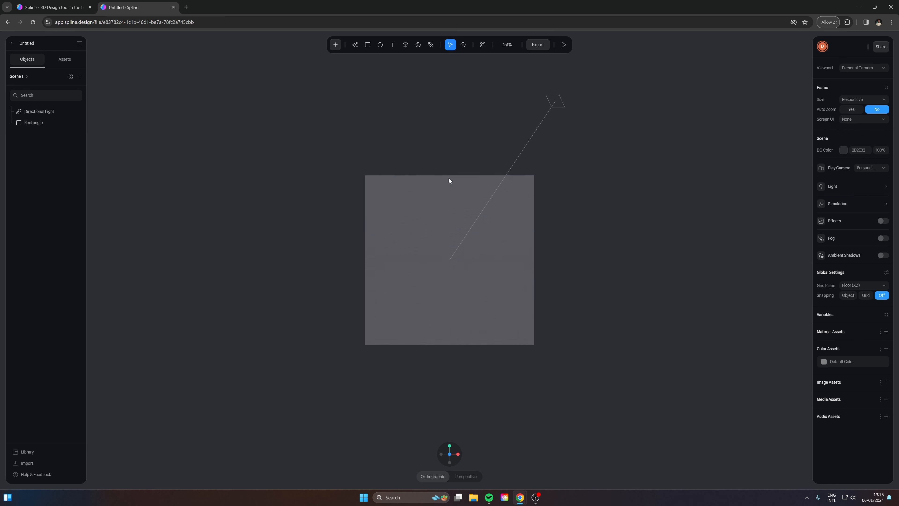
pyautogui.moveTo(635, 246); pyautogui.dragTo(587, 263, button='middle')
pyautogui.scroll(-1, 488, 234)
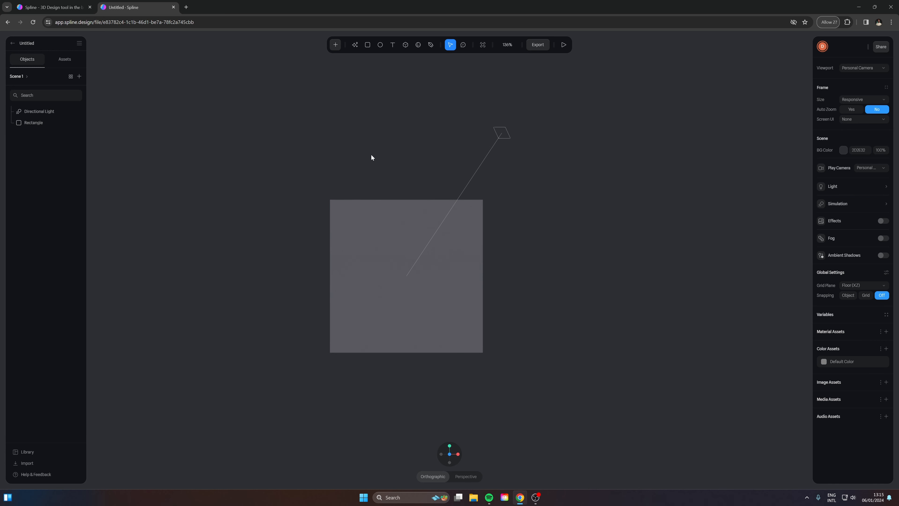
pyautogui.click(466, 289)
pyautogui.moveTo(324, 232); pyautogui.dragTo(387, 218, button='middle')
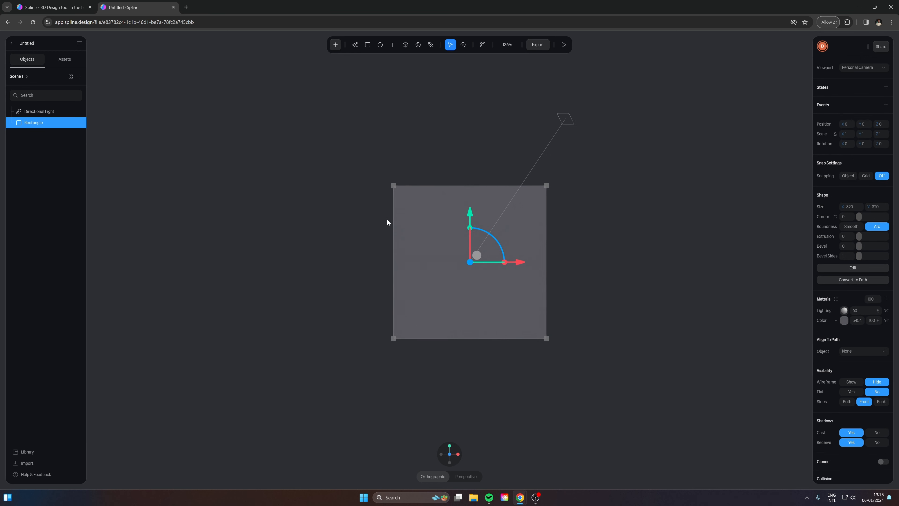
pyautogui.click(312, 223)
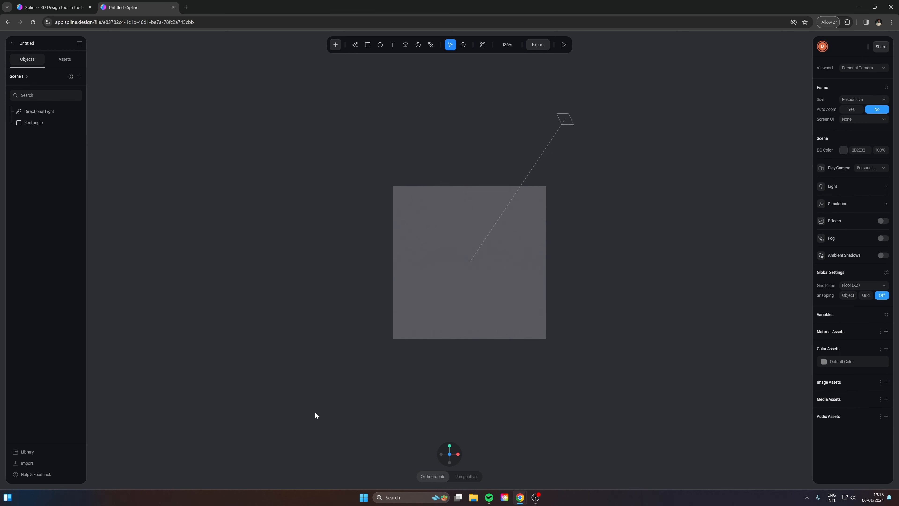
# Step: Import the three sneaker models into the scene and move them together to the empty area beside the rectangle
pyautogui.moveTo(347, 266); pyautogui.dragTo(683, 284)
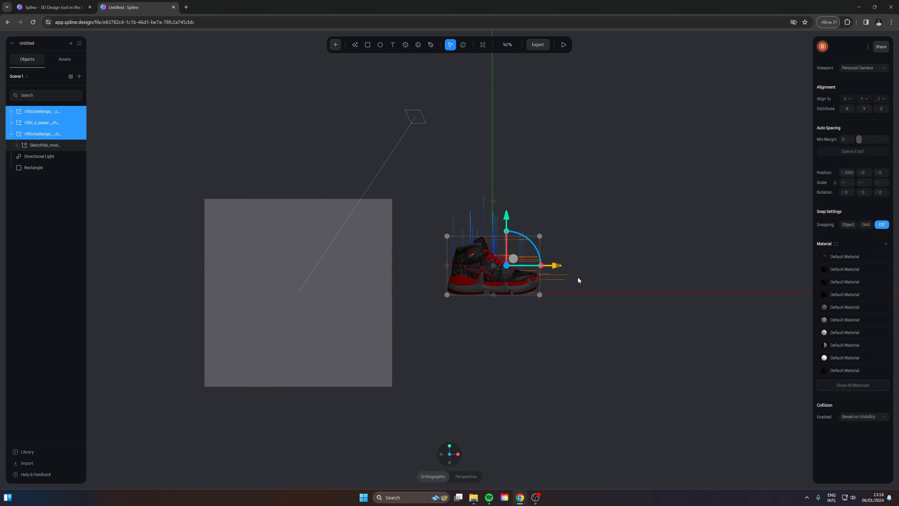
pyautogui.moveTo(642, 262); pyautogui.dragTo(630, 288)
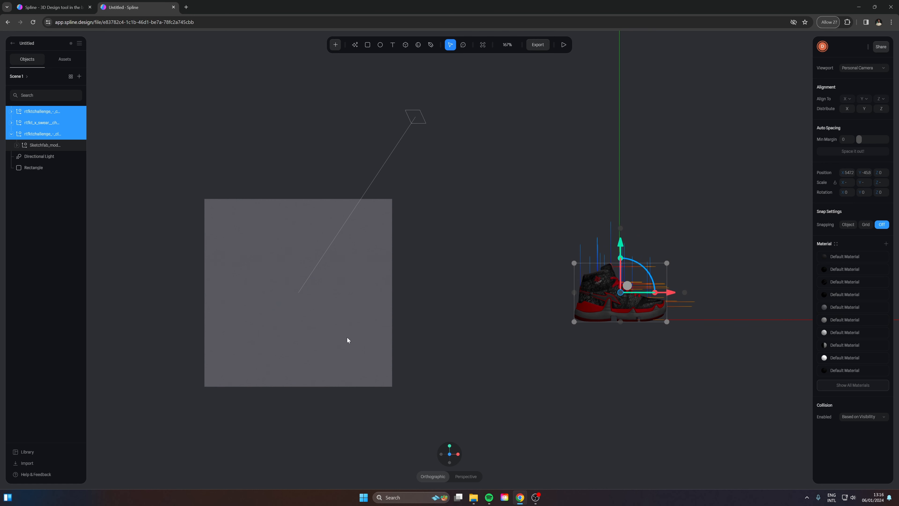
# Step: Rename the rectangle as Background and enlarge it to a wide 1280 × 720 format
pyautogui.click(31, 179)
pyautogui.doubleClick(39, 178)
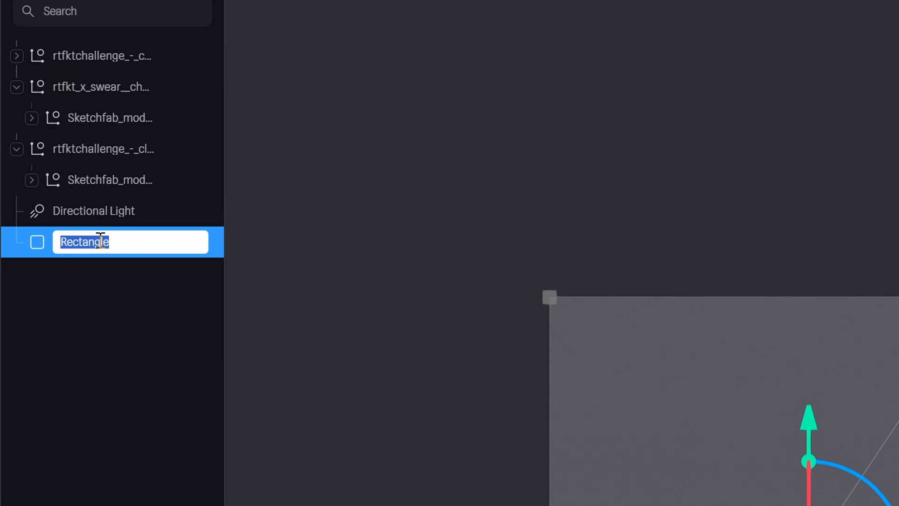
pyautogui.write('Background')
pyautogui.press('Return')
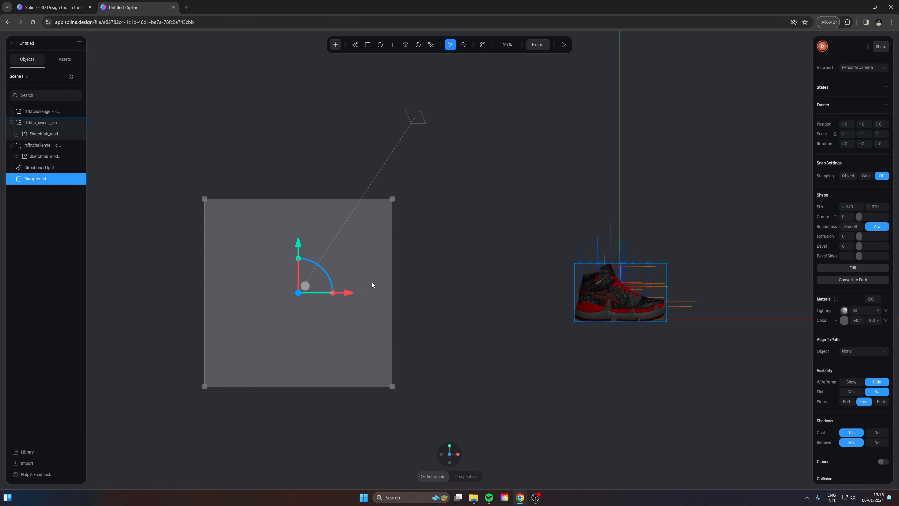
pyautogui.moveTo(394, 295); pyautogui.dragTo(594, 327)
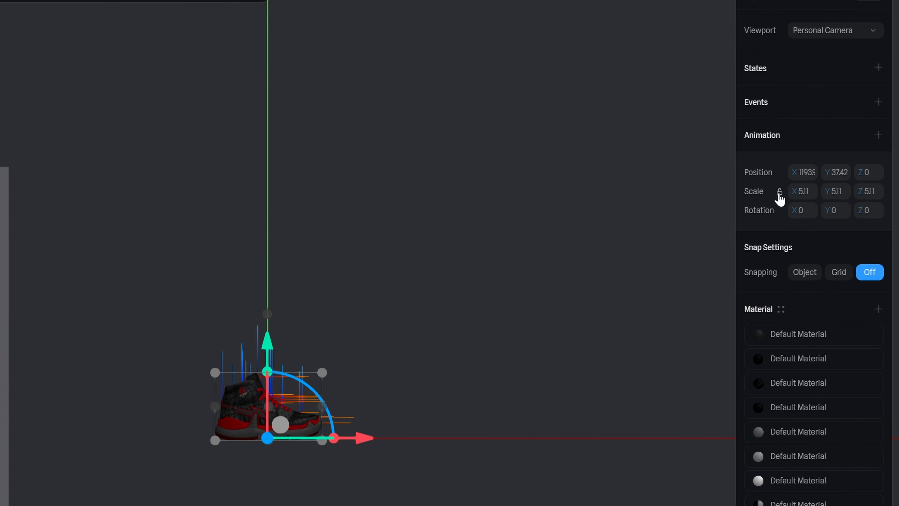
# Step: Set the sneaker model's scale to 10 on all three axes
pyautogui.click(804, 193)
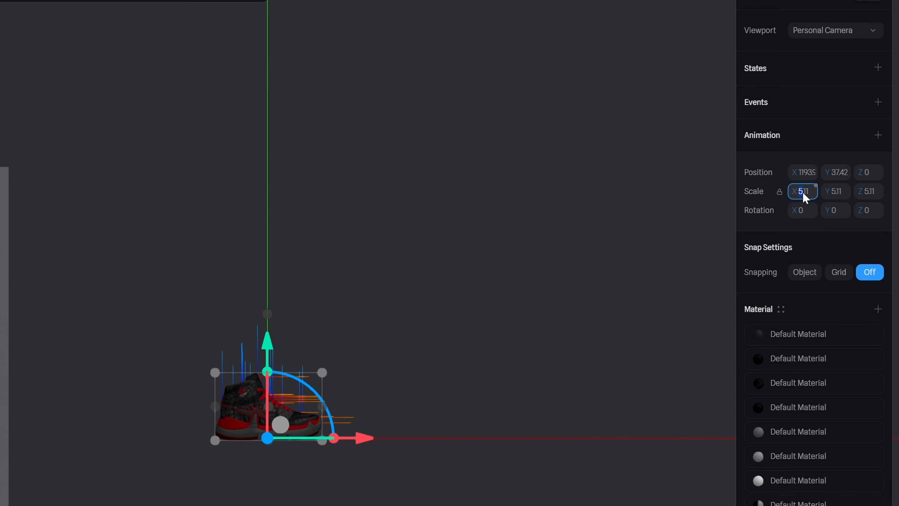
pyautogui.press('Return')
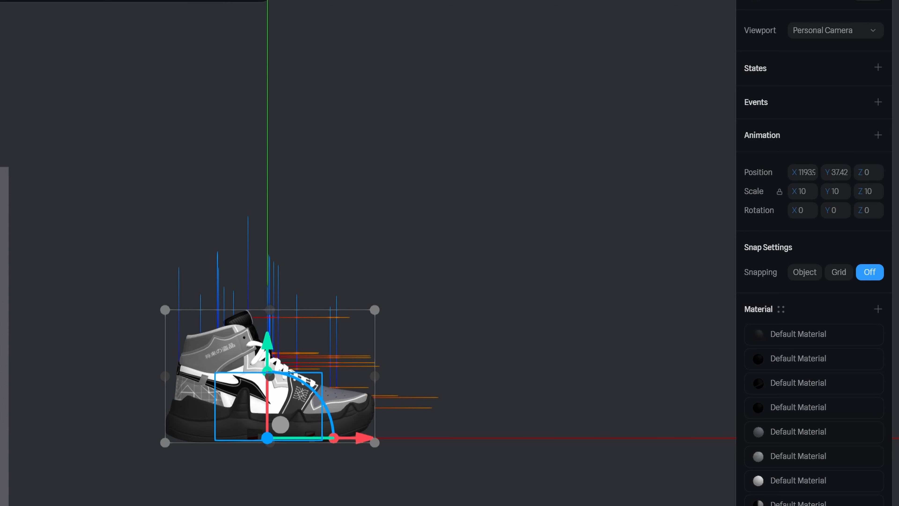
pyautogui.click(37, 88)
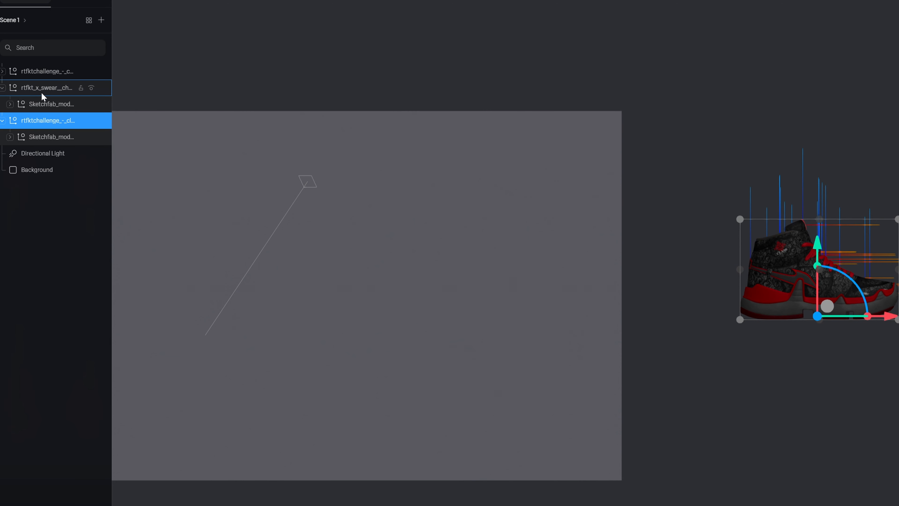
# Step: Rename the first rtfktchallenge model in the object list as shoe-2
pyautogui.click(45, 72)
pyautogui.moveTo(891, 321)
pyautogui.mouseDown()
pyautogui.moveTo(706, 312)
pyautogui.moveTo(898, 313)
pyautogui.mouseUp()
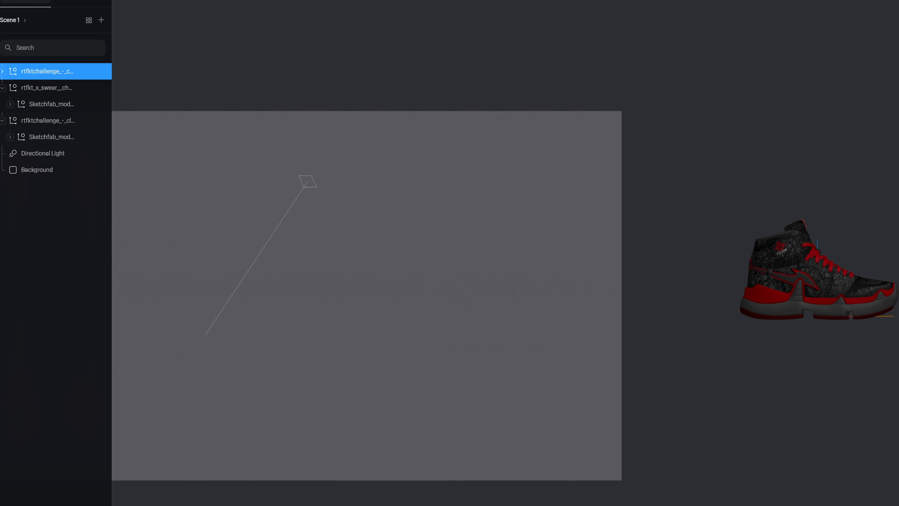
pyautogui.doubleClick(42, 71)
pyautogui.write('shoe-2')
pyautogui.press('Return')
# Step: Rename the rtfkt_x_swear model as shoe-3
pyautogui.click(37, 93)
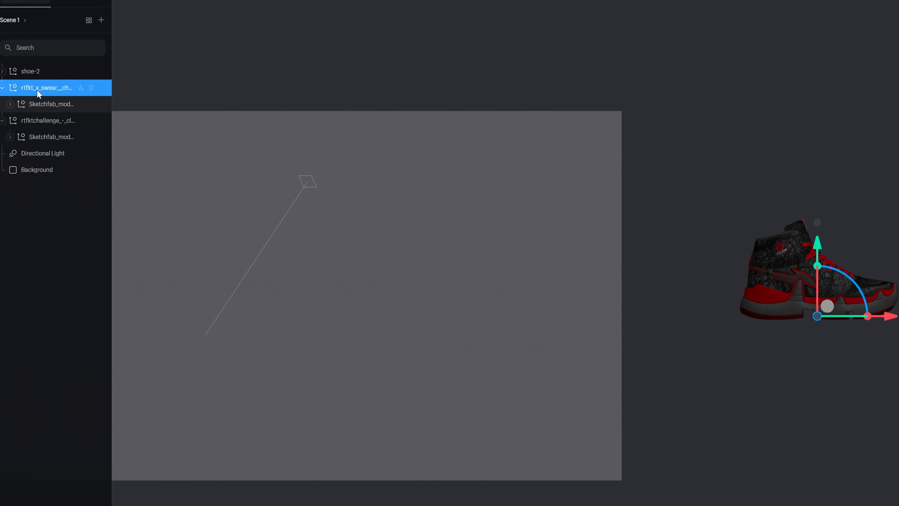
pyautogui.doubleClick(28, 85)
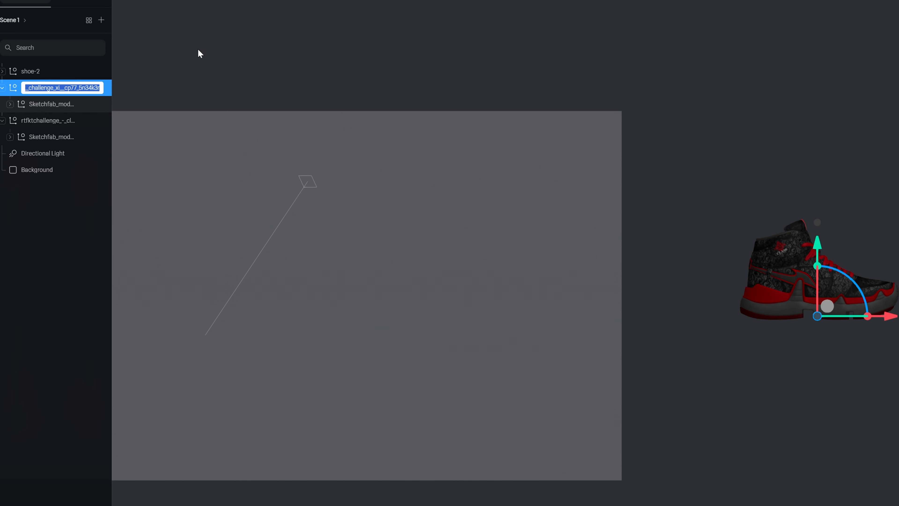
pyautogui.write('shoe-3')
pyautogui.press('Return')
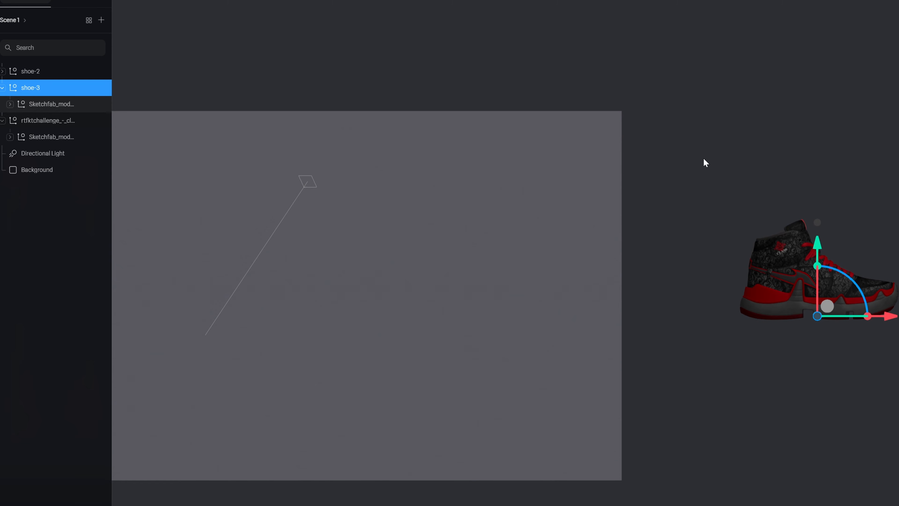
# Step: Rename the remaining rtfktchallenge model as shoe-1
pyautogui.click(70, 120)
pyautogui.doubleClick(55, 125)
pyautogui.write('s')
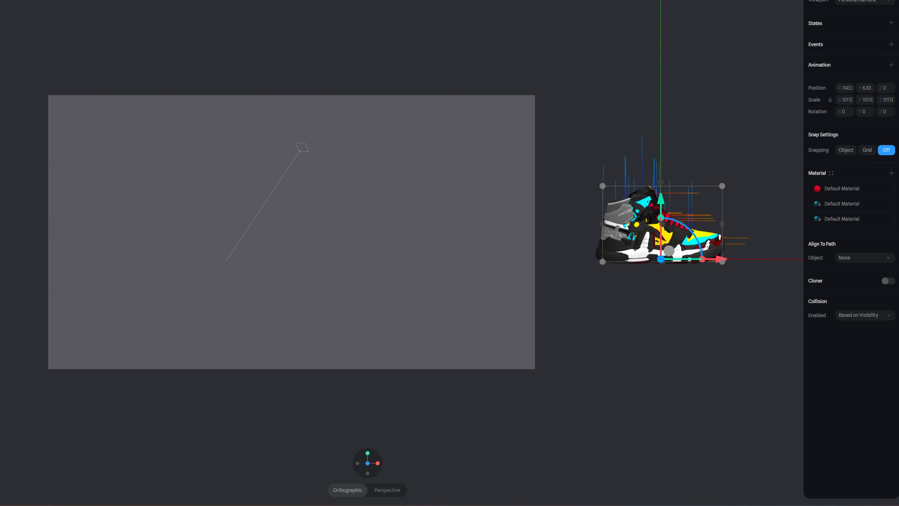
# Step: Change the Background rectangle's material layer from Color to Gradient
pyautogui.click(351, 215)
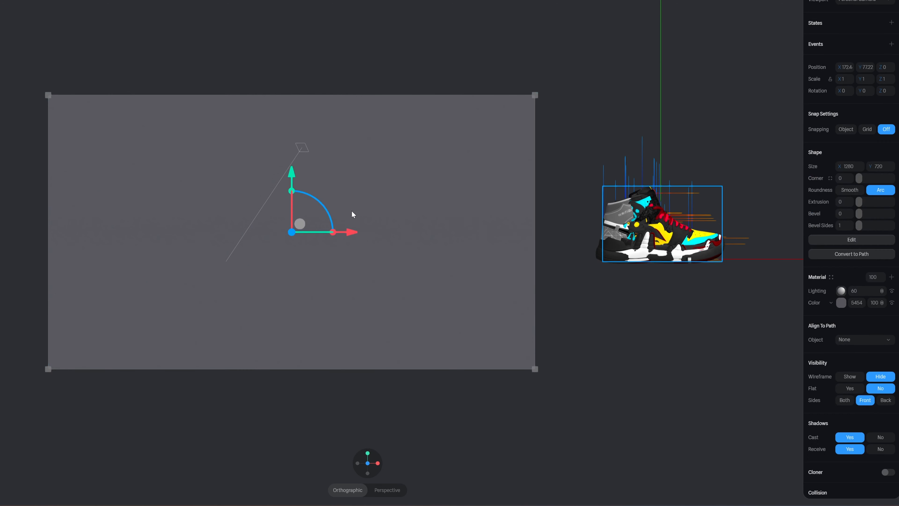
pyautogui.click(831, 302)
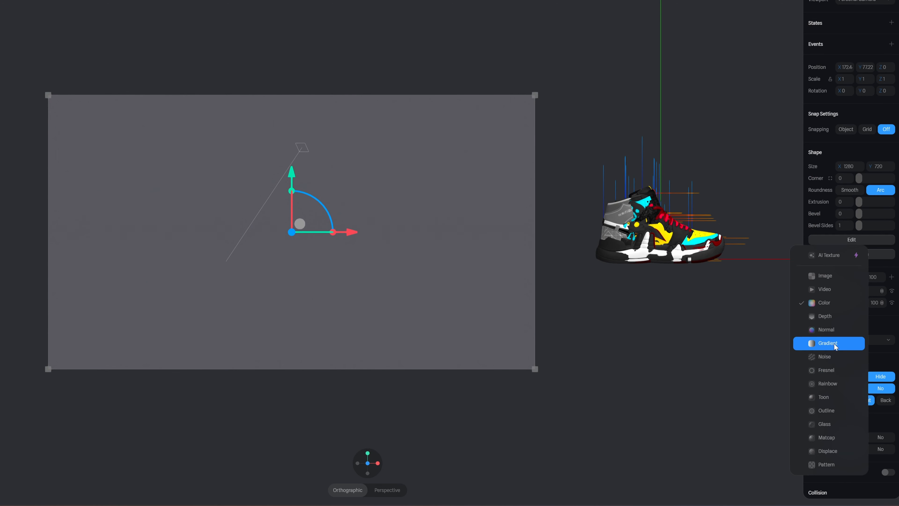
pyautogui.click(832, 344)
pyautogui.click(831, 304)
pyautogui.click(831, 299)
pyautogui.click(841, 303)
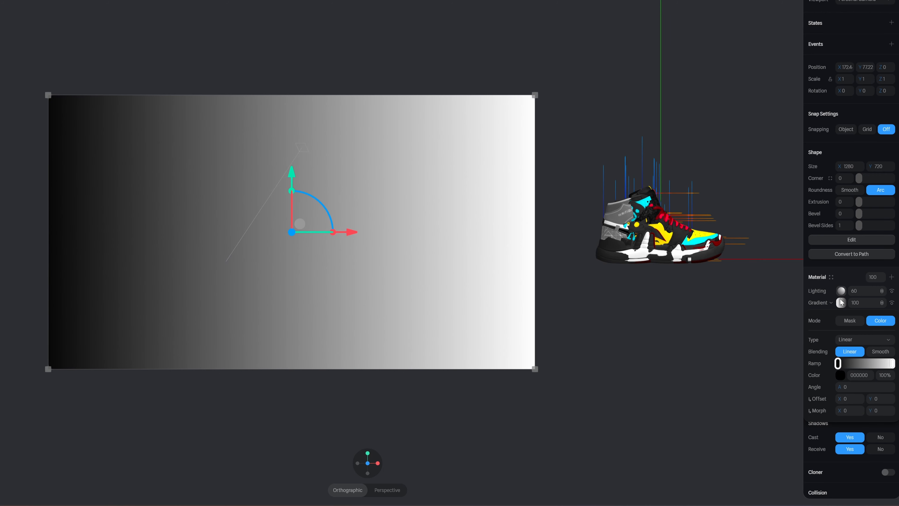
pyautogui.click(841, 303)
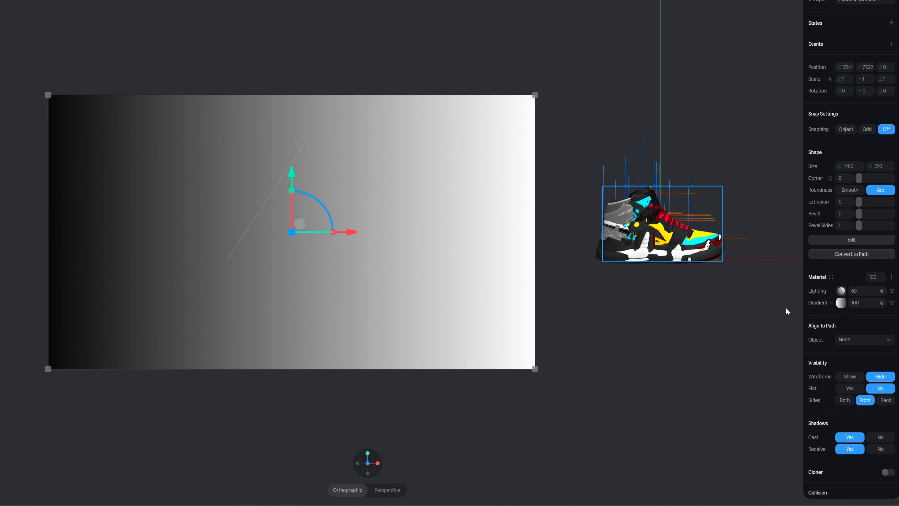
# Step: Make the Background gradient Radial with Linear blending and set its starting colour to red FF5050
pyautogui.click(842, 304)
pyautogui.scroll(-1, 845, 367)
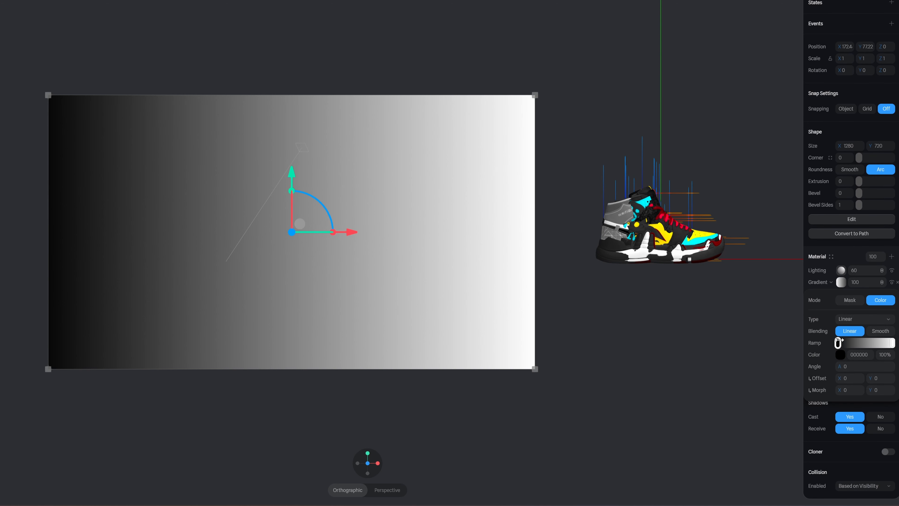
pyautogui.click(838, 343)
pyautogui.moveTo(855, 370)
pyautogui.mouseDown()
pyautogui.moveTo(877, 362)
pyautogui.moveTo(868, 367)
pyautogui.mouseUp()
pyautogui.click(857, 319)
pyautogui.click(858, 318)
pyautogui.click(851, 331)
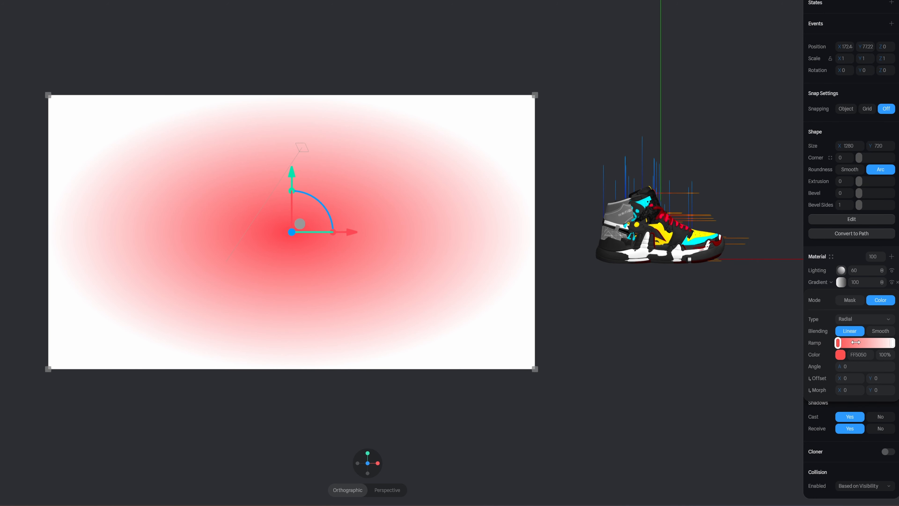
# Step: Recolour the radial gradient with yellow at the centre and teal 29BEBE at the outer end
pyautogui.click(892, 343)
pyautogui.moveTo(867, 386)
pyautogui.mouseDown()
pyautogui.moveTo(833, 392)
pyautogui.moveTo(812, 443)
pyautogui.moveTo(853, 411)
pyautogui.mouseUp()
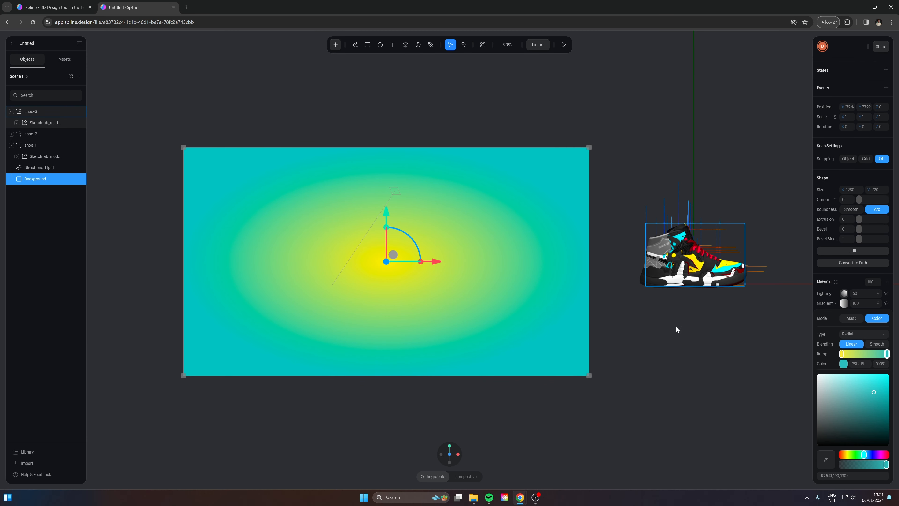
# Step: Add a state named InView to the shoe-1 model
pyautogui.click(707, 281)
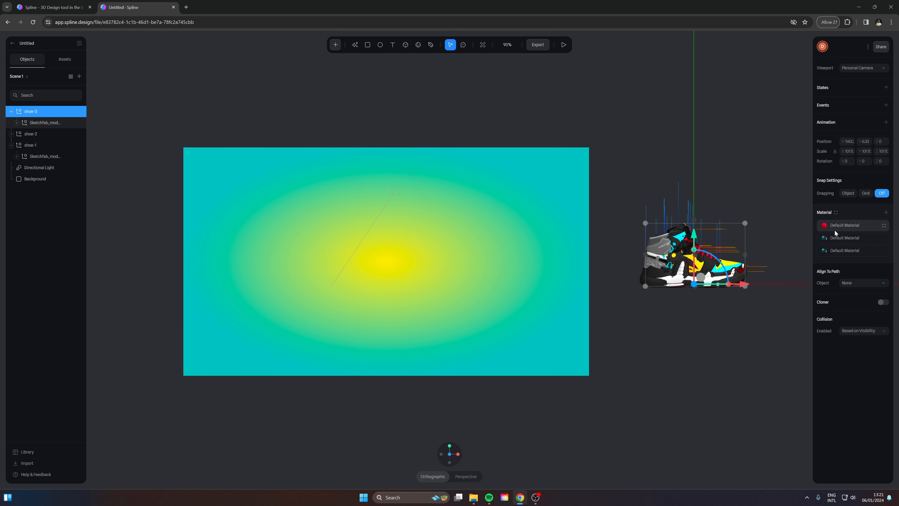
pyautogui.click(43, 133)
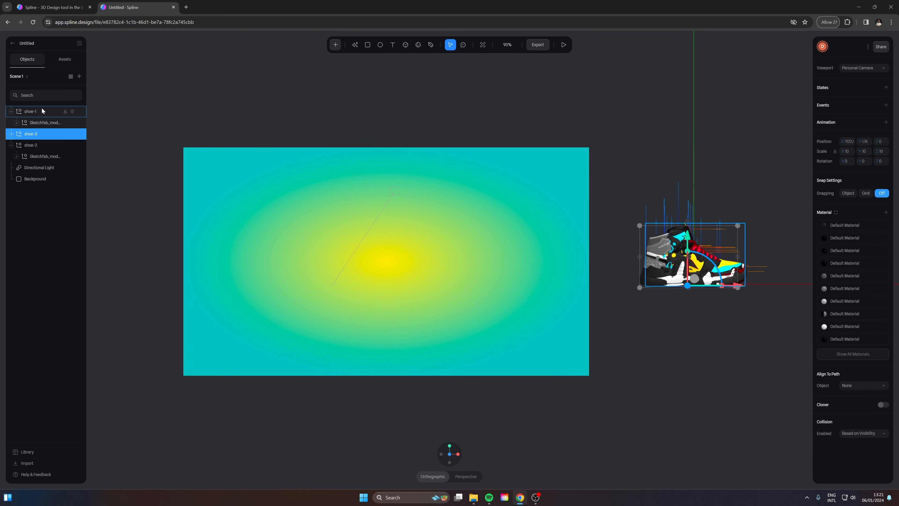
pyautogui.click(42, 111)
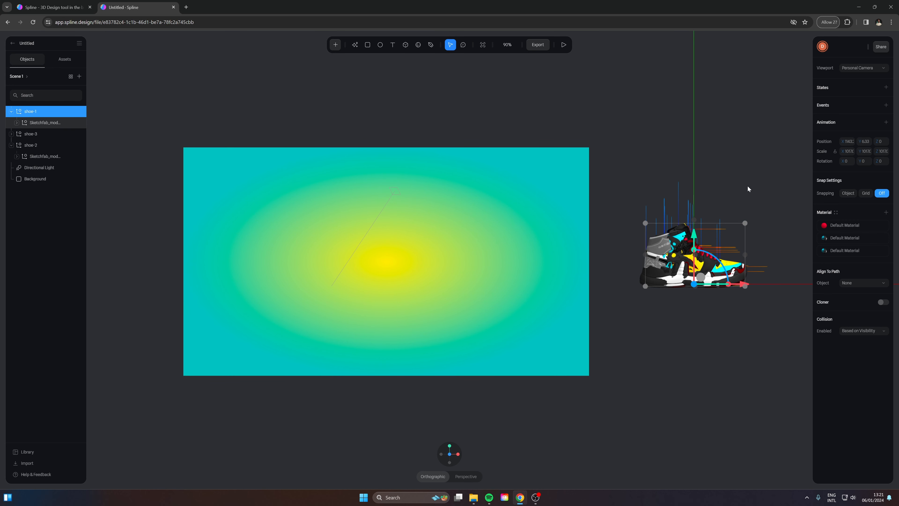
pyautogui.click(887, 87)
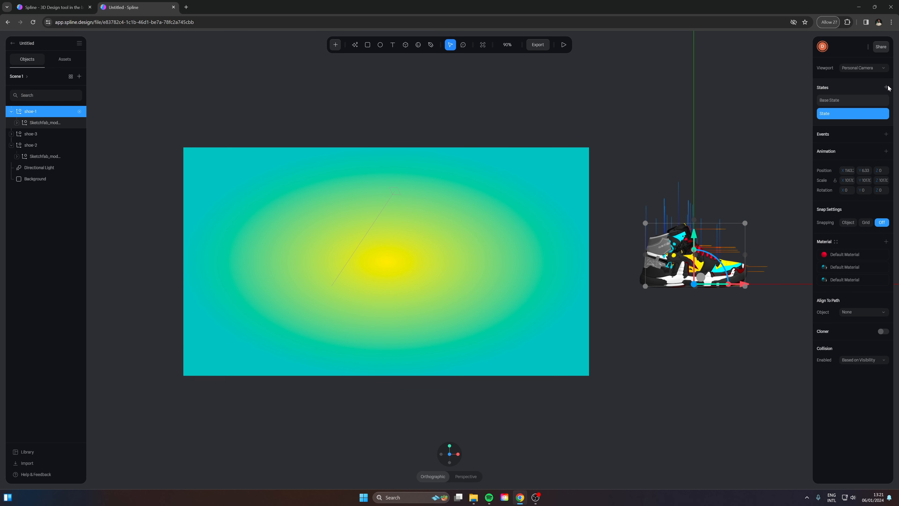
pyautogui.doubleClick(834, 117)
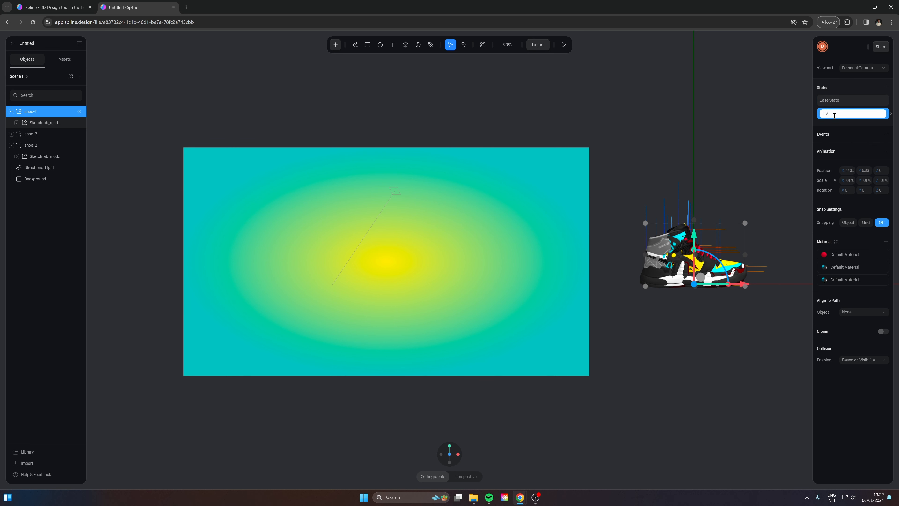
pyautogui.write('InView')
pyautogui.press('Return')
# Step: In shoe-1's InView state, move the shoe horizontally to the Background's centre and set its Y rotation to -360
pyautogui.moveTo(744, 284); pyautogui.dragTo(437, 295)
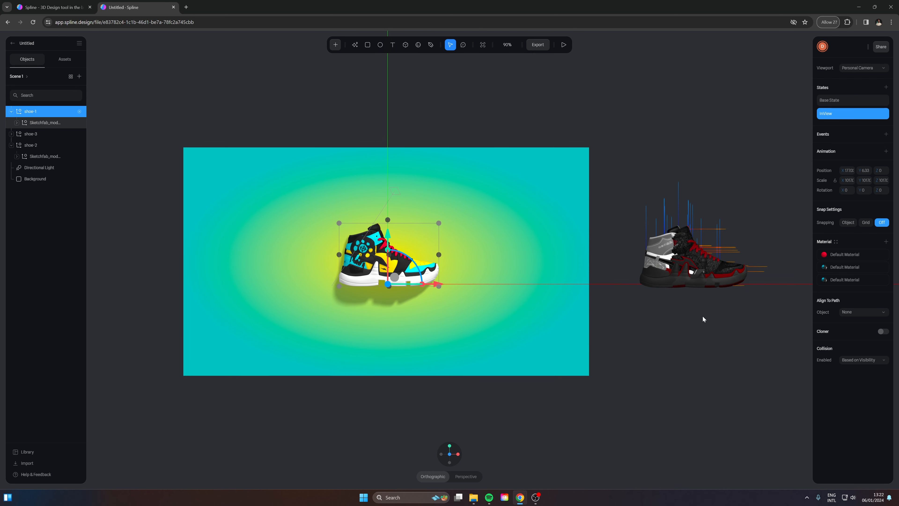
pyautogui.moveTo(860, 191); pyautogui.dragTo(729, 192)
pyautogui.press('Left')
pyautogui.press('Left')
pyautogui.press('Left')
pyautogui.press('Down')
pyautogui.hotkey('ctrl', 'z')
# Step: Push the Background rectangle back along the Z axis so that it stands well behind shoe-1
pyautogui.keyDown('alt'); pyautogui.moveTo(408, 322); pyautogui.dragTo(438, 205); pyautogui.keyUp('alt')
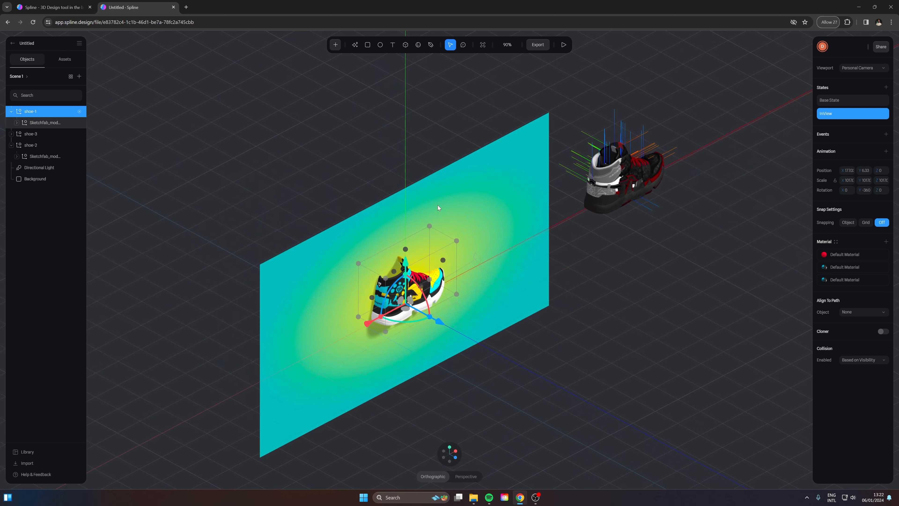
pyautogui.keyDown('alt'); pyautogui.moveTo(418, 238); pyautogui.dragTo(538, 302); pyautogui.keyUp('alt')
pyautogui.click(354, 371)
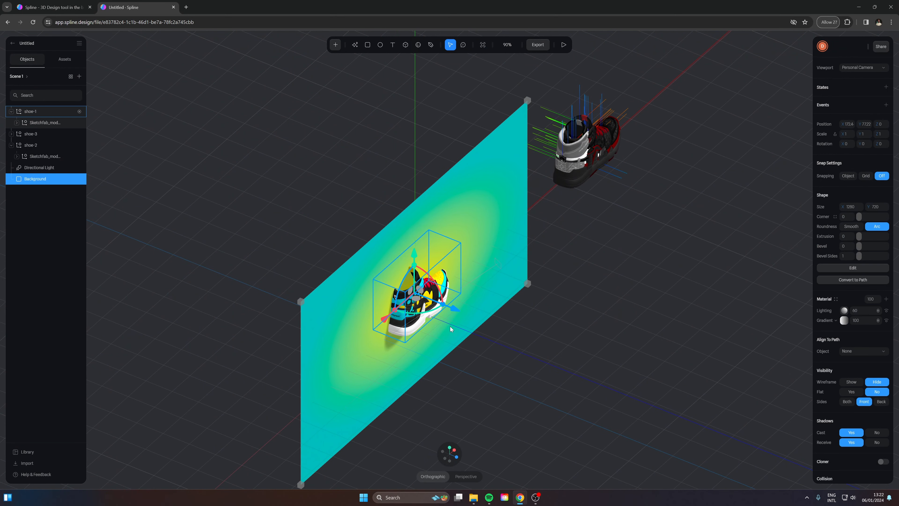
pyautogui.moveTo(457, 312); pyautogui.dragTo(349, 344)
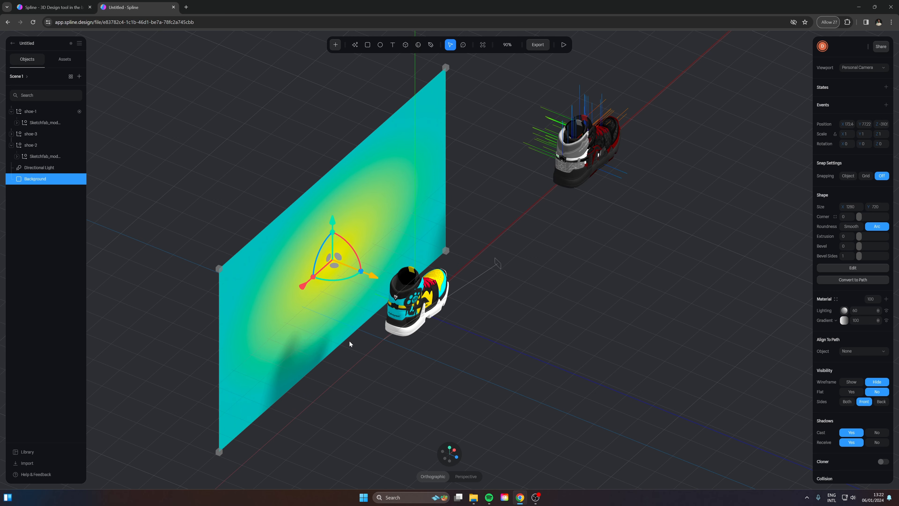
pyautogui.rightClick(554, 347)
pyautogui.click(581, 91)
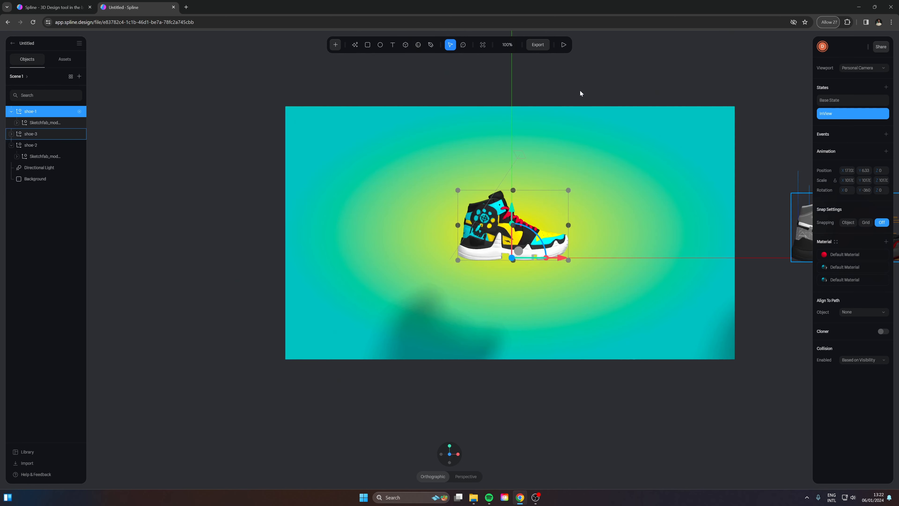
pyautogui.moveTo(672, 276); pyautogui.dragTo(552, 312, button='middle')
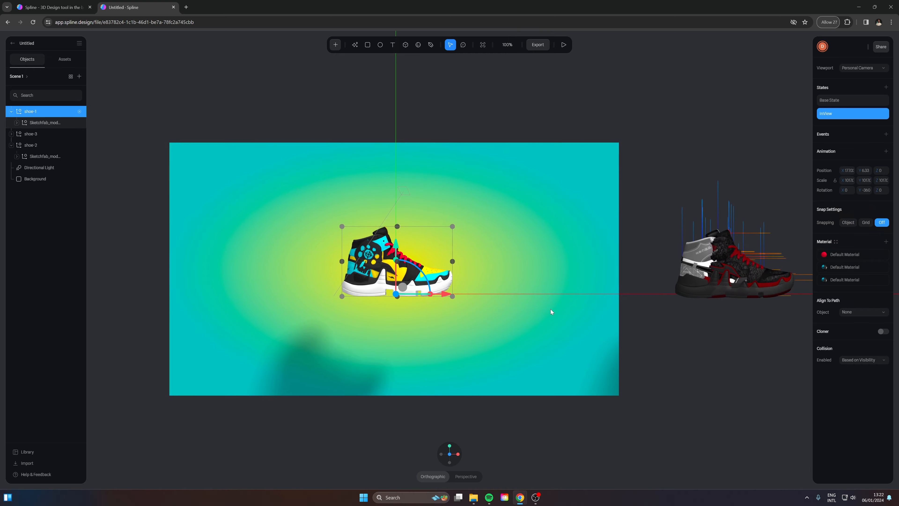
pyautogui.scroll(4, 446, 261)
pyautogui.moveTo(418, 309); pyautogui.dragTo(477, 321, button='middle')
pyautogui.scroll(-4, 476, 320)
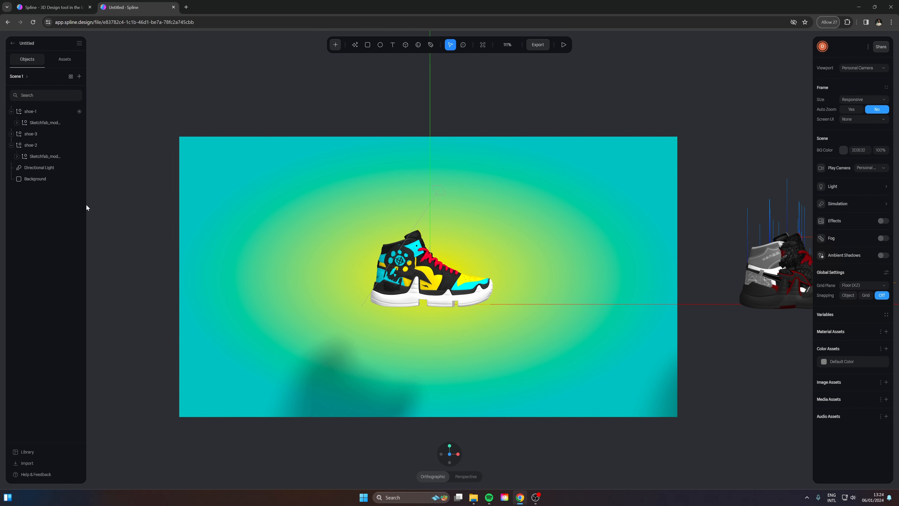
# Step: Create a scene variable of type Number with the value 0
pyautogui.click(887, 315)
pyautogui.click(711, 98)
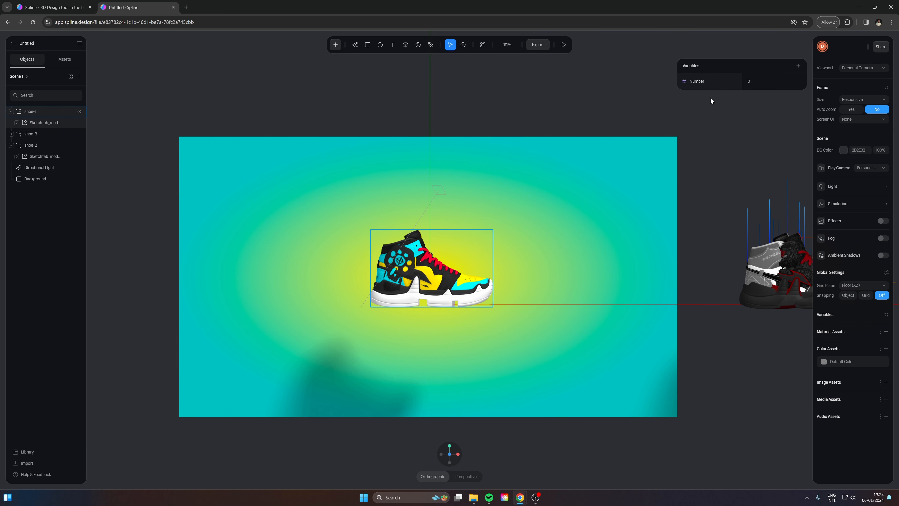
pyautogui.hotkey('ctrl', 'z')
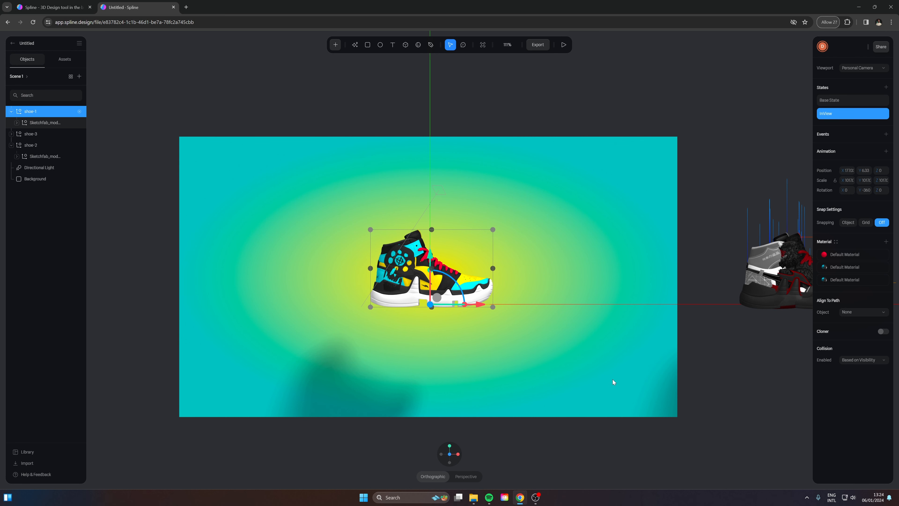
# Step: Draw a 99 by 99 circle near the Background's lower-right corner and colour it near-black
pyautogui.click(380, 45)
pyautogui.moveTo(563, 339); pyautogui.dragTo(595, 369)
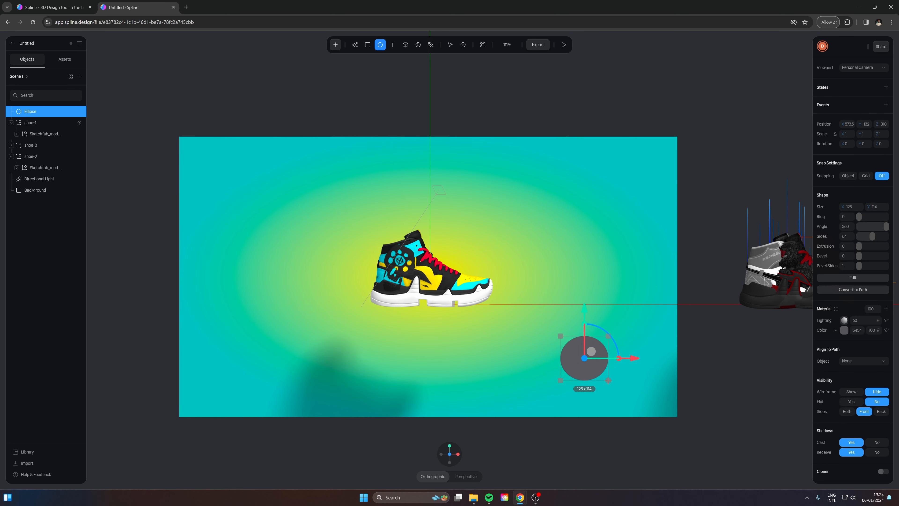
pyautogui.moveTo(606, 373)
pyautogui.mouseDown()
pyautogui.moveTo(589, 365)
pyautogui.moveTo(606, 381)
pyautogui.moveTo(592, 367)
pyautogui.moveTo(599, 373)
pyautogui.mouseUp()
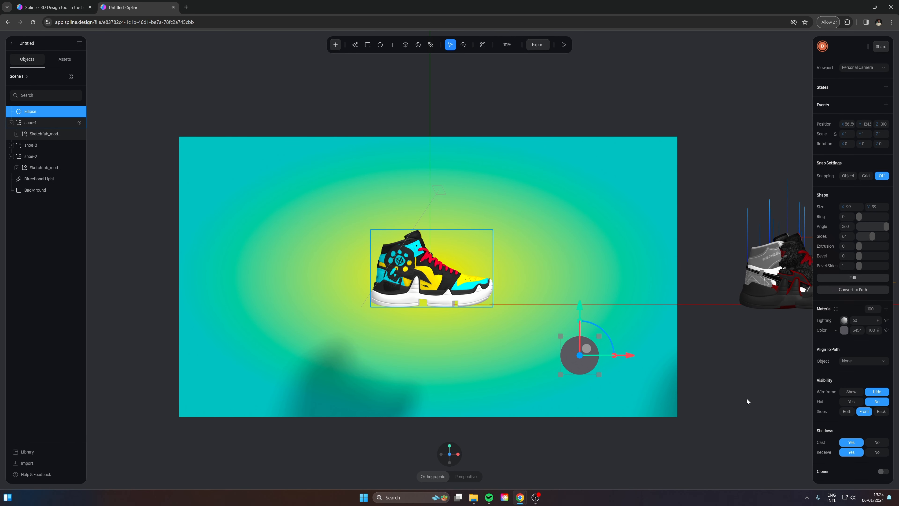
pyautogui.moveTo(595, 360); pyautogui.dragTo(612, 374)
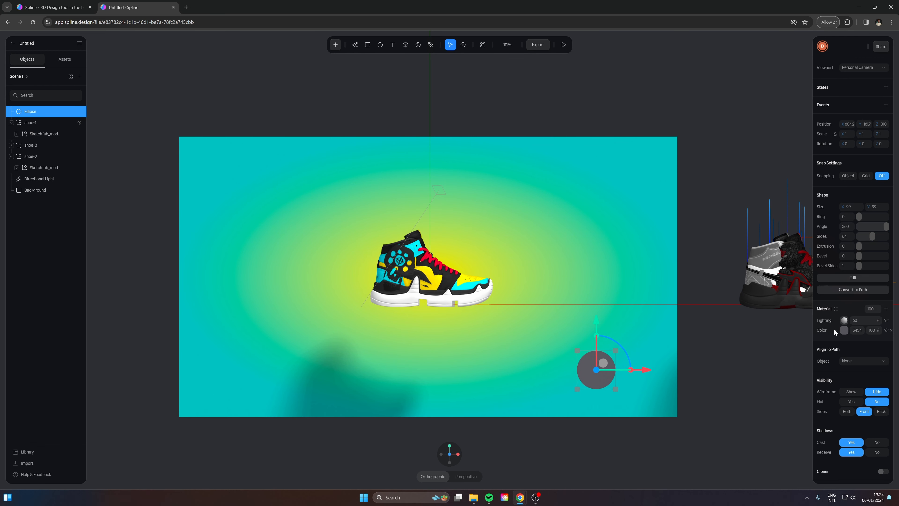
pyautogui.click(845, 331)
pyautogui.moveTo(843, 374); pyautogui.dragTo(805, 403)
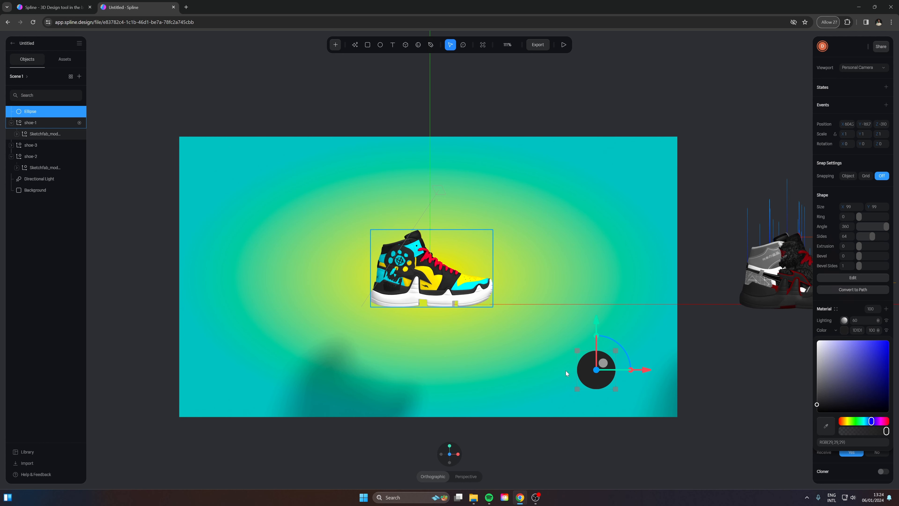
# Step: Centre a white right-pointing arrow as text on the dark circle and group both objects as button
pyautogui.press('t')
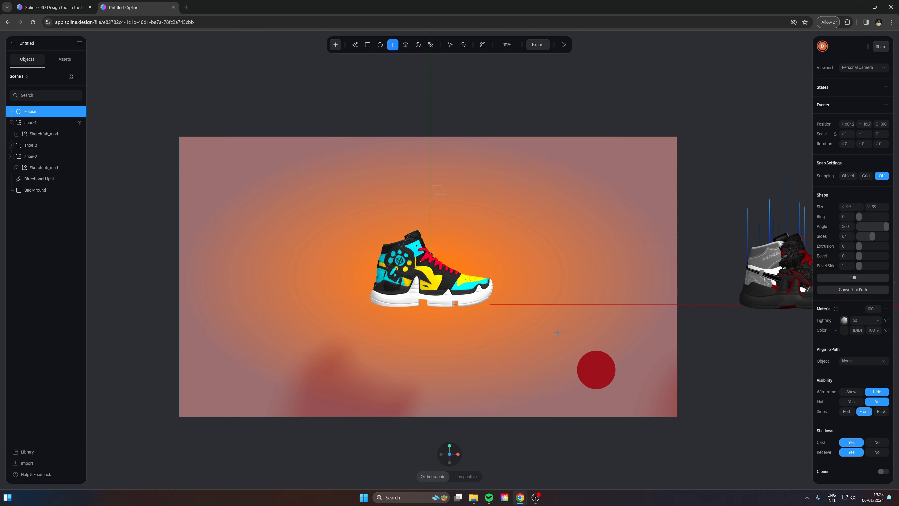
pyautogui.moveTo(587, 358); pyautogui.dragTo(610, 383)
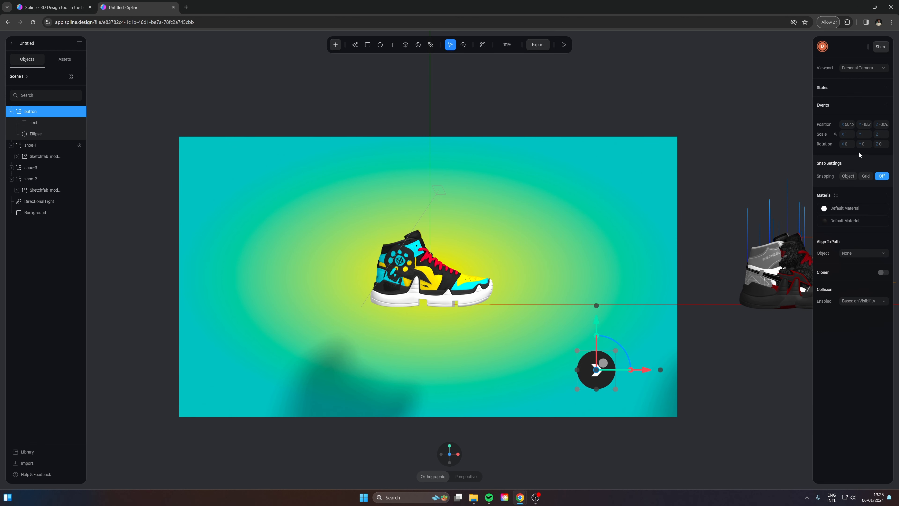
# Step: Add a Mouse Down event to the button group with its mode set to Repeat Each Time
pyautogui.click(886, 105)
pyautogui.click(772, 84)
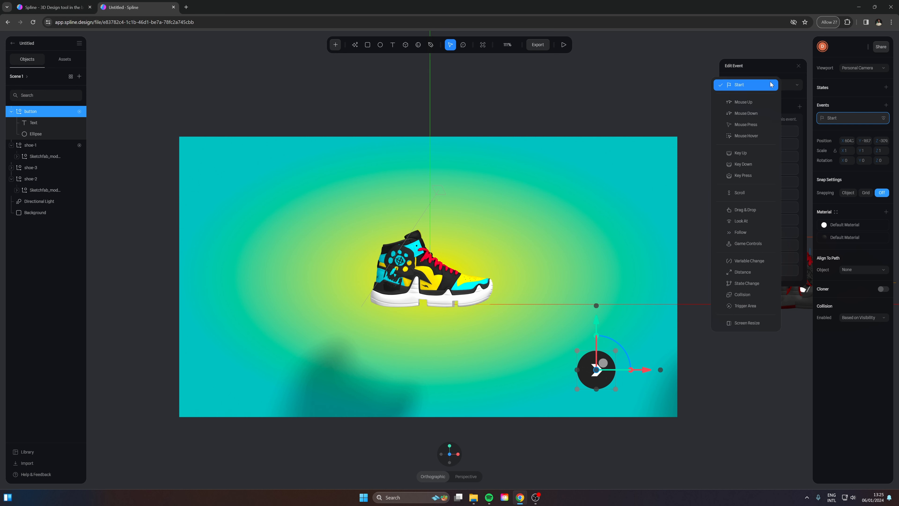
pyautogui.click(754, 114)
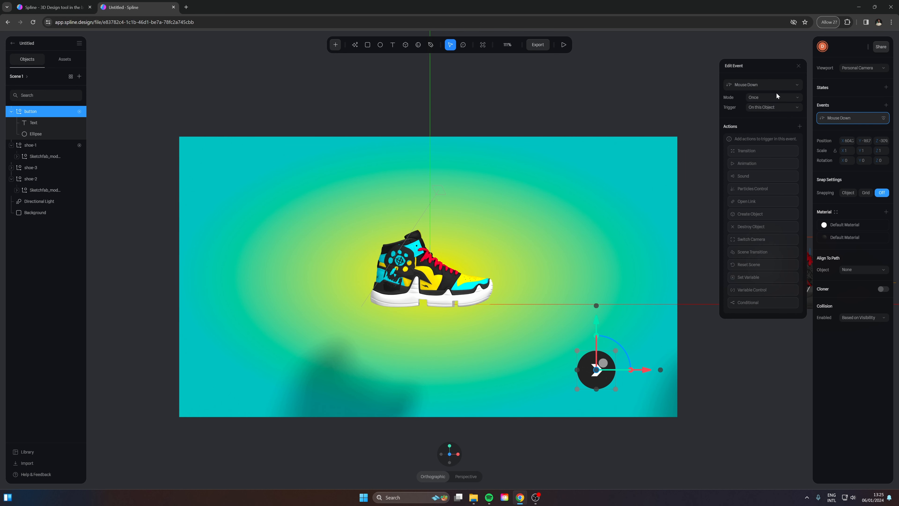
pyautogui.click(758, 100)
pyautogui.click(766, 100)
pyautogui.click(753, 101)
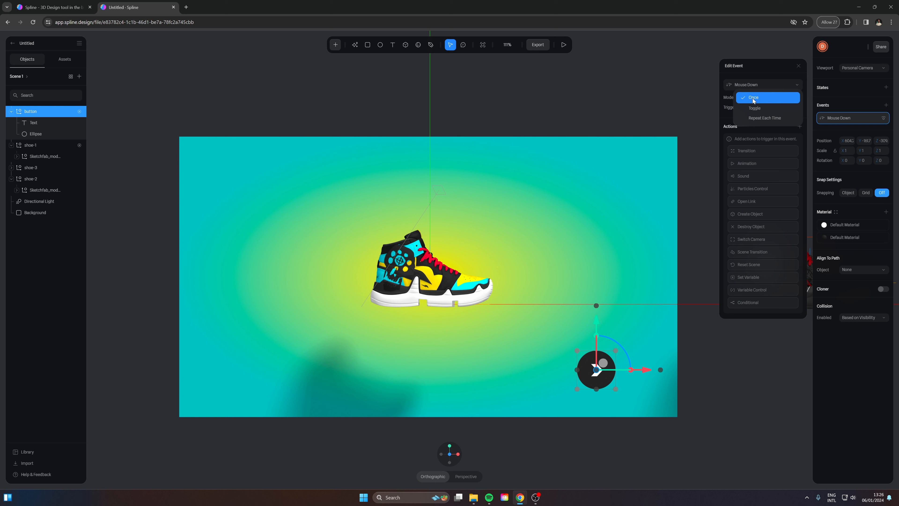
pyautogui.click(764, 117)
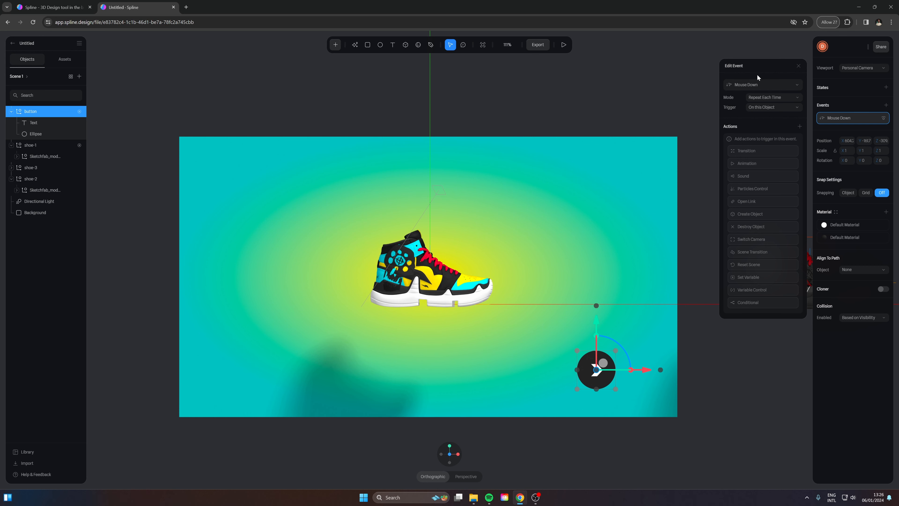
pyautogui.click(777, 97)
pyautogui.click(779, 99)
# Step: Add a Conditional action to the Mouse Down event with the condition Number >= 2
pyautogui.click(751, 303)
pyautogui.click(761, 139)
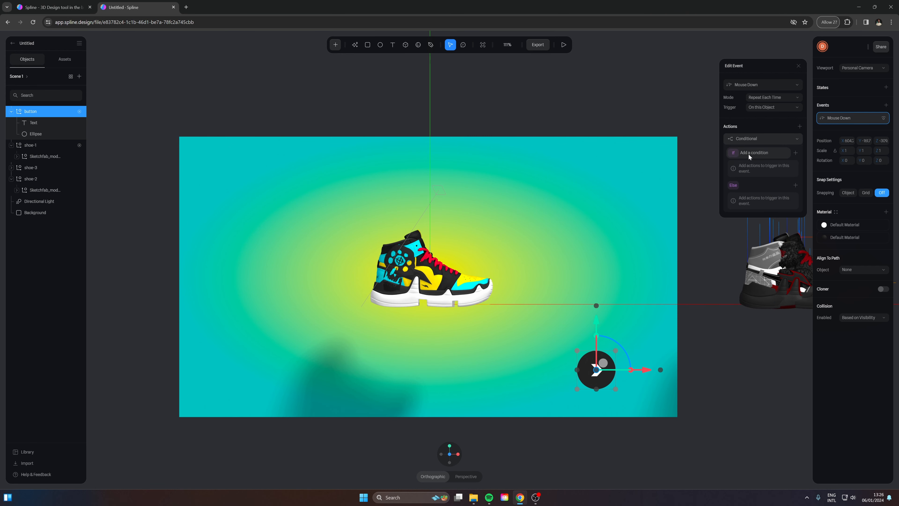
pyautogui.click(759, 158)
pyautogui.click(750, 201)
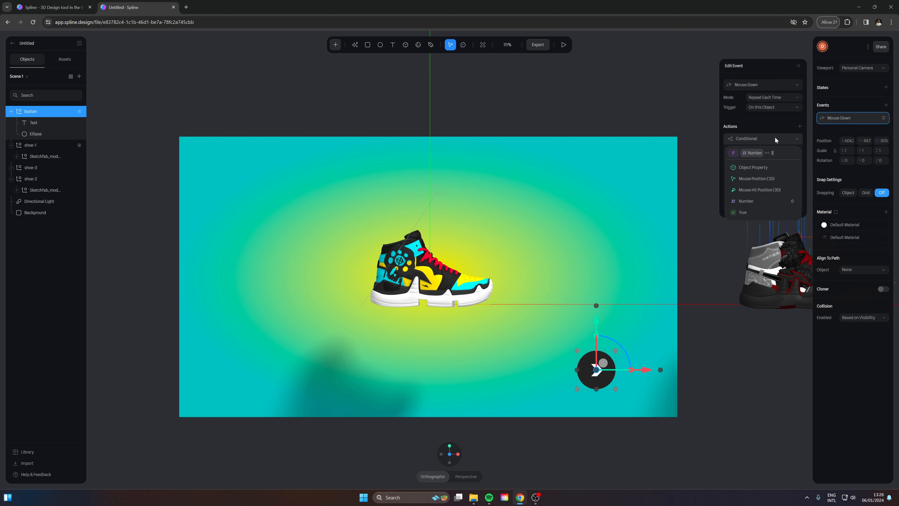
pyautogui.write('>= 2')
pyautogui.press('Return')
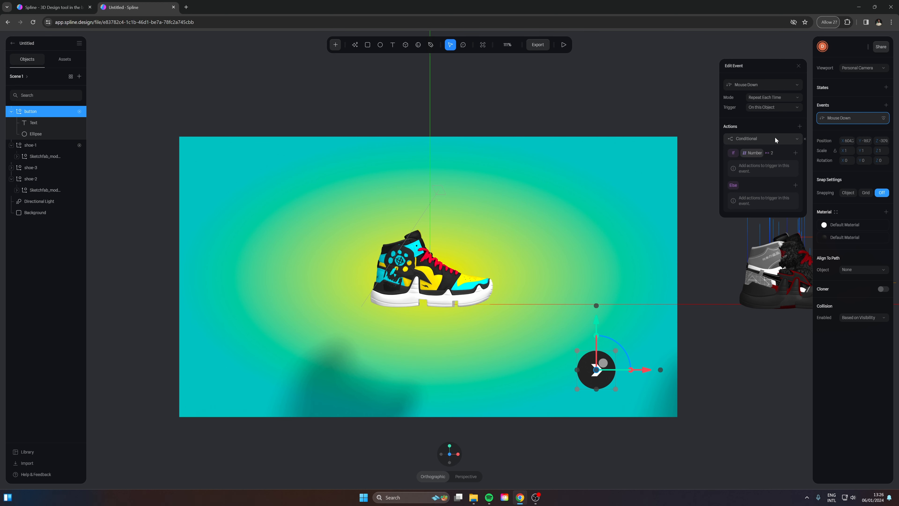
# Step: Under the If branch, add a Set Variable action that sets Number to 0
pyautogui.click(796, 153)
pyautogui.click(786, 291)
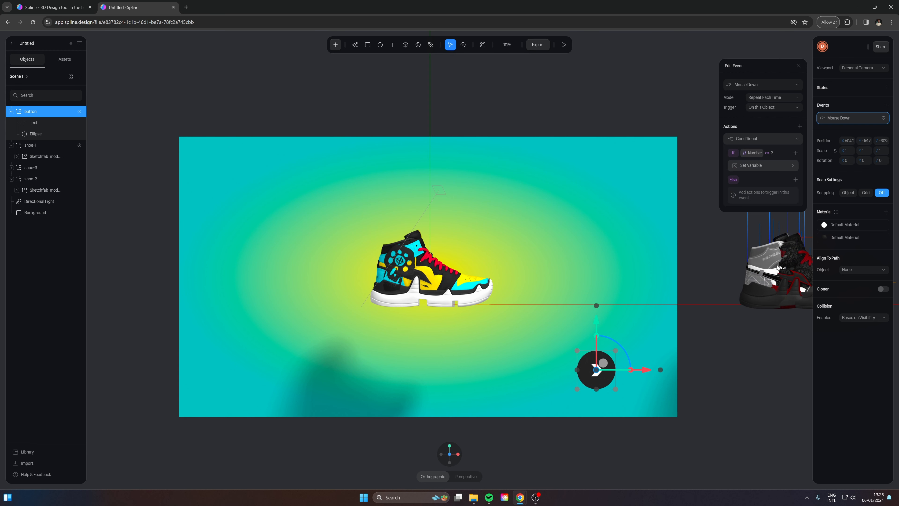
pyautogui.click(756, 165)
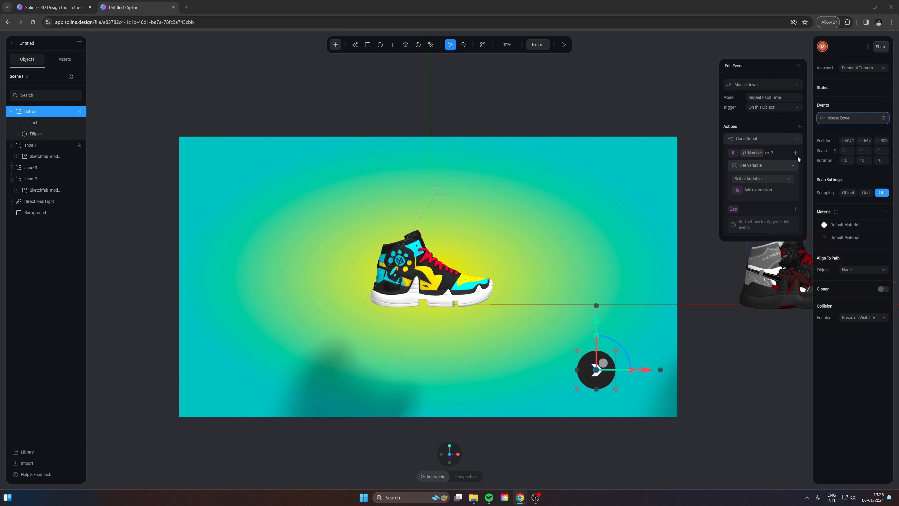
pyautogui.click(761, 179)
pyautogui.click(768, 191)
pyautogui.click(769, 190)
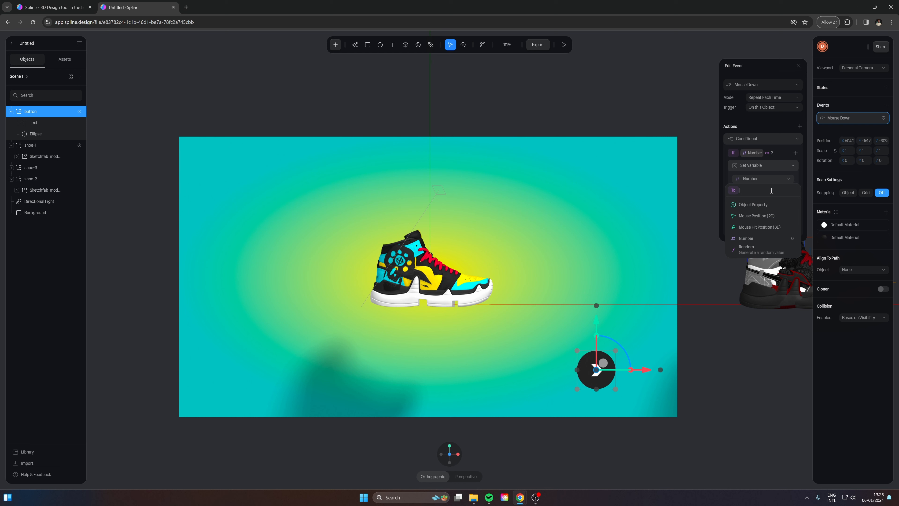
pyautogui.press('Return')
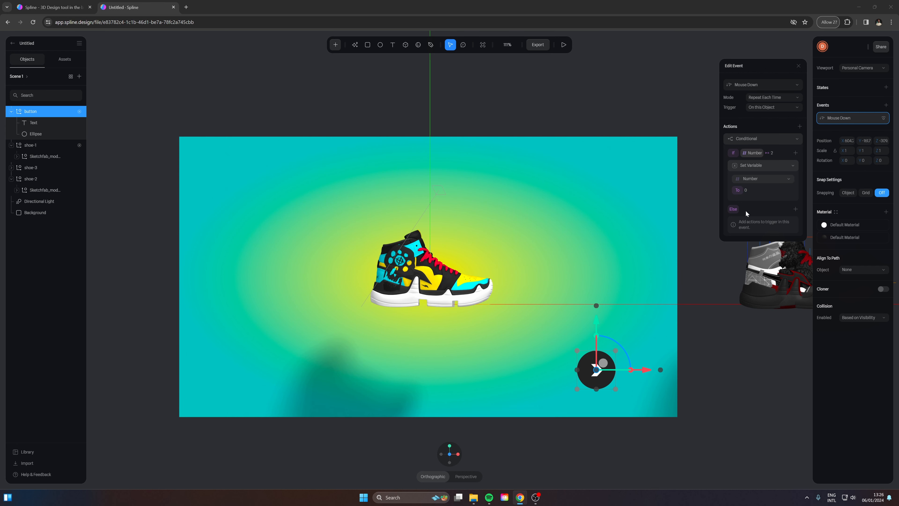
# Step: Under the Else branch, add a Set Variable action that sets Number to Number + 1
pyautogui.click(796, 209)
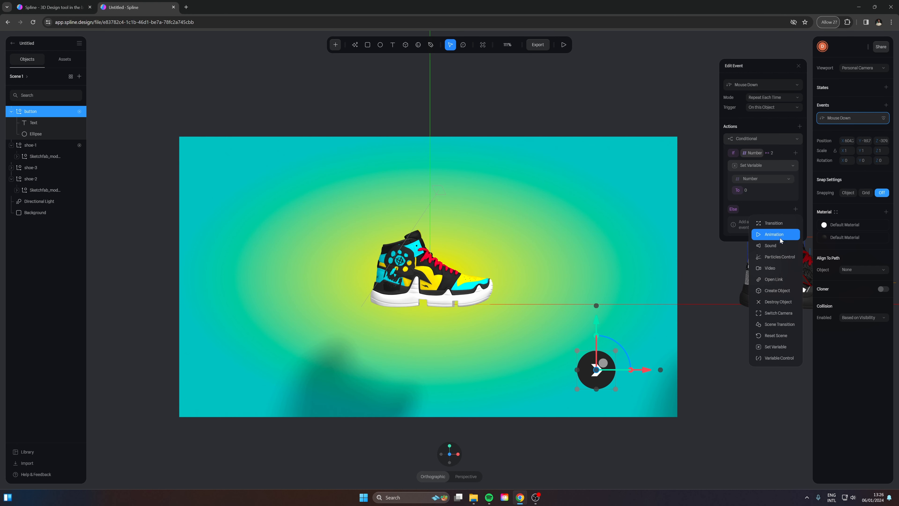
pyautogui.click(780, 348)
pyautogui.click(753, 234)
pyautogui.click(769, 250)
pyautogui.click(764, 246)
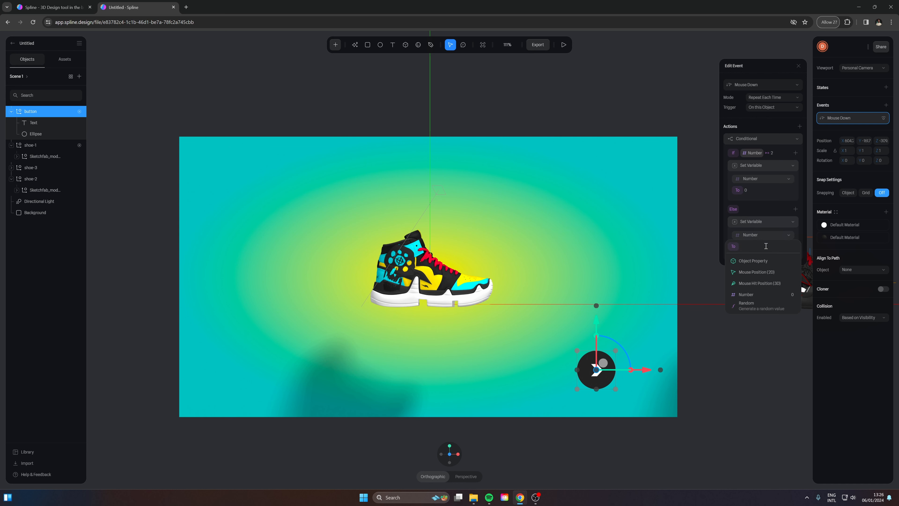
pyautogui.click(760, 297)
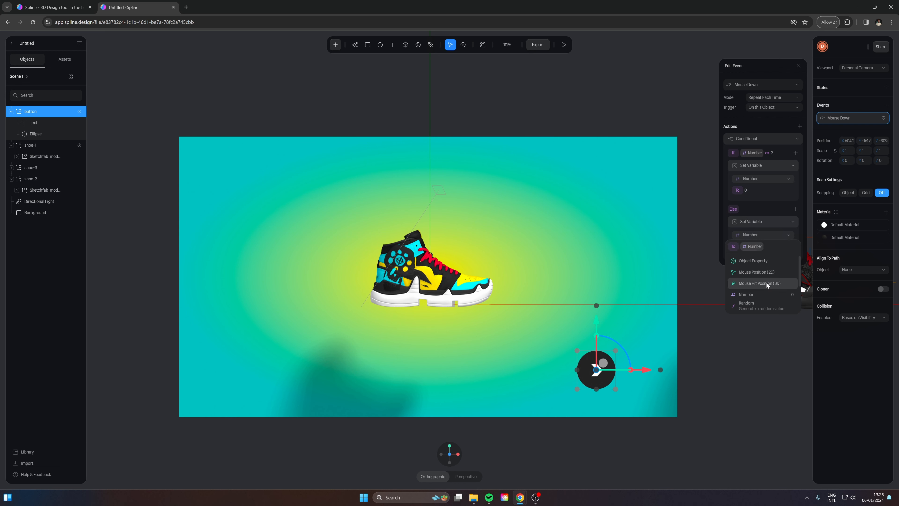
pyautogui.write('+1')
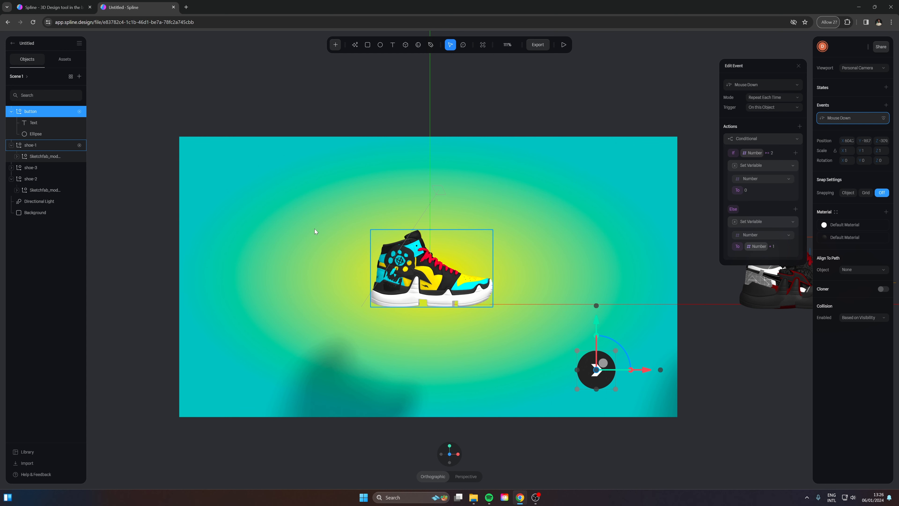
# Step: Add a text object containing "0" in the lower-left area of the frame
pyautogui.click(425, 273)
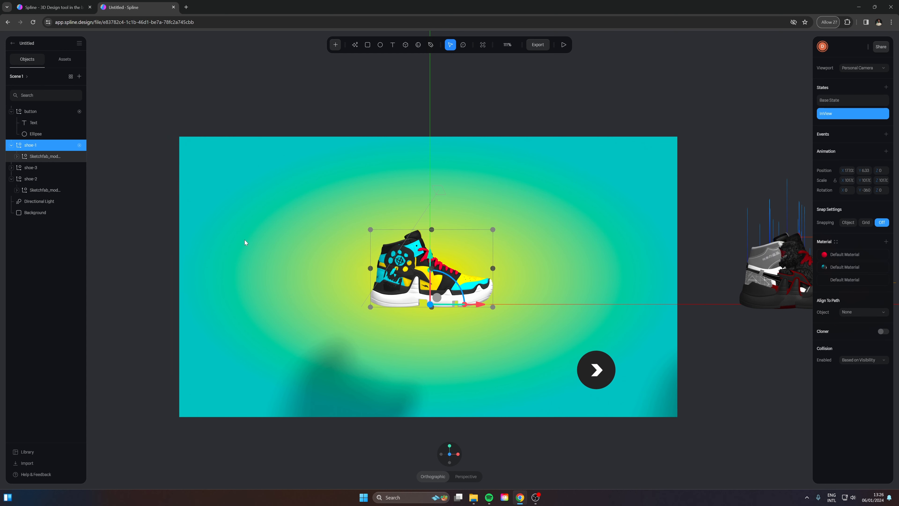
pyautogui.click(66, 241)
pyautogui.click(393, 44)
pyautogui.click(212, 254)
pyautogui.moveTo(286, 386); pyautogui.dragTo(322, 401)
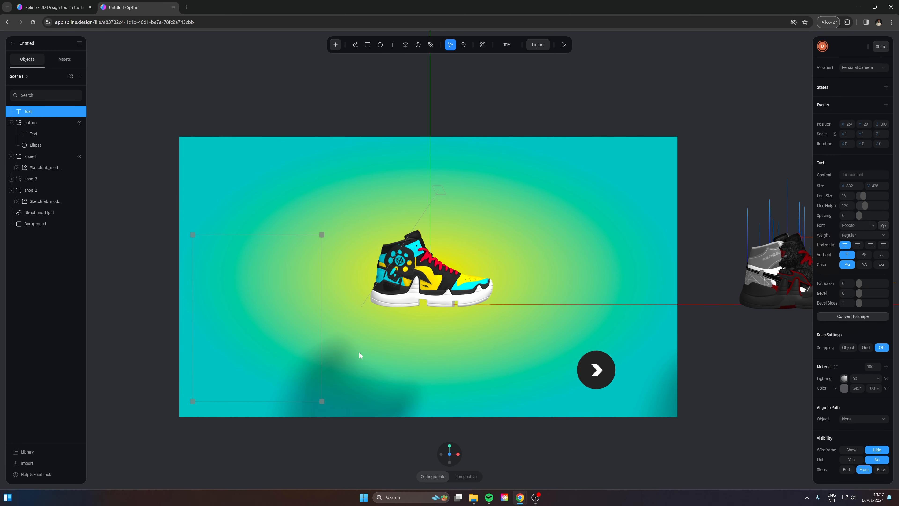
pyautogui.write(')')
pyautogui.press('BackSpace')
pyautogui.write('0')
# Step: Style the 0 text in Poppins at the maximum slider font size and link its content to the Number variable
pyautogui.click(855, 226)
pyautogui.write('Poppins')
pyautogui.press('Return')
pyautogui.moveTo(864, 195); pyautogui.dragTo(887, 196)
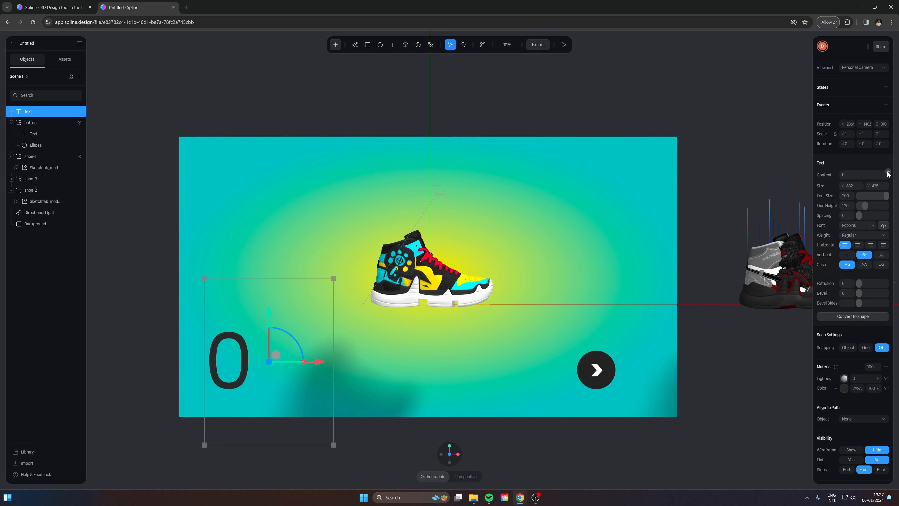
pyautogui.click(889, 175)
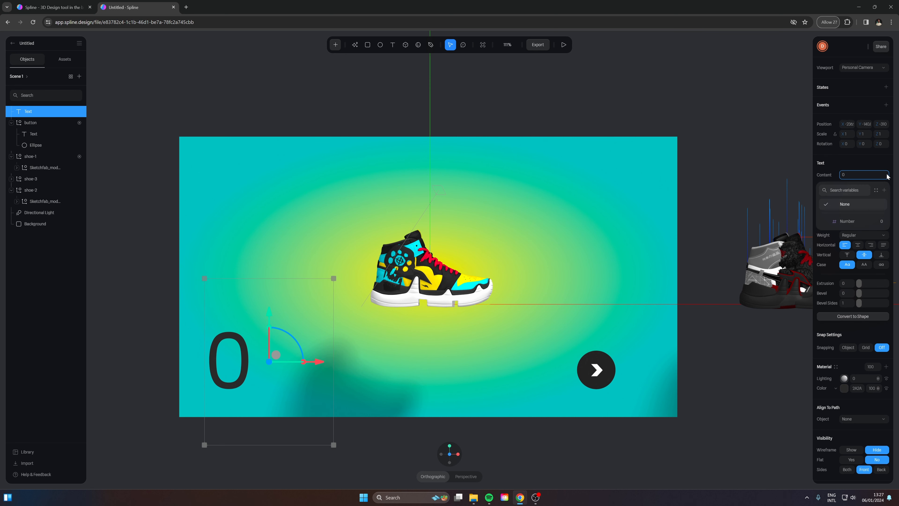
pyautogui.click(848, 222)
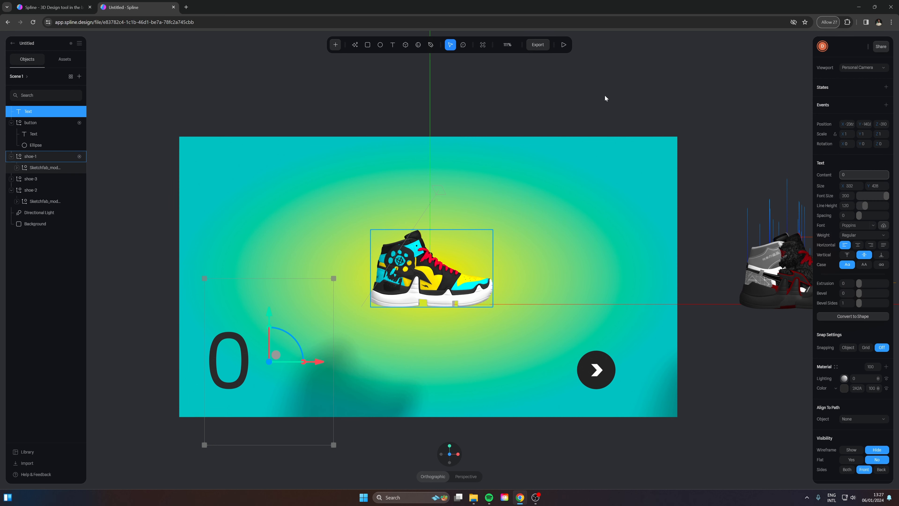
# Step: Preview the scene and trigger the arrow button repeatedly to test the number counter, ending with the preview closed
pyautogui.click(564, 45)
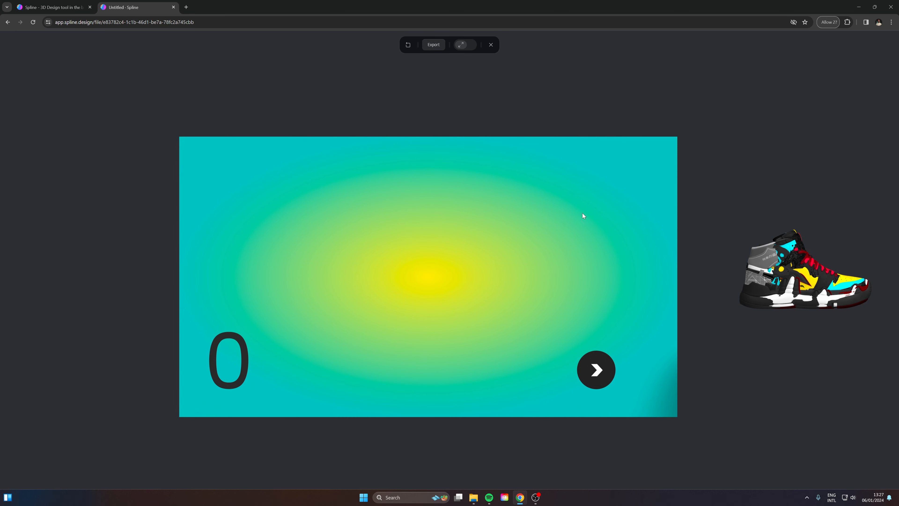
pyautogui.click(603, 363)
pyautogui.click(603, 363)
pyautogui.click(602, 364)
pyautogui.click(603, 364)
pyautogui.click(602, 366)
pyautogui.click(602, 365)
pyautogui.click(602, 366)
pyautogui.press('Escape')
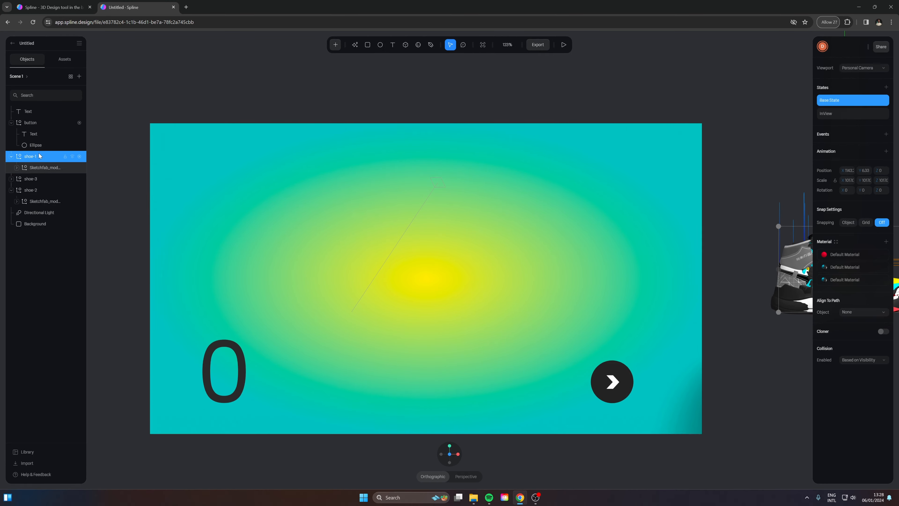
# Step: Switch shoe-1 to its inView state and add a Variable Change event to it
pyautogui.click(867, 103)
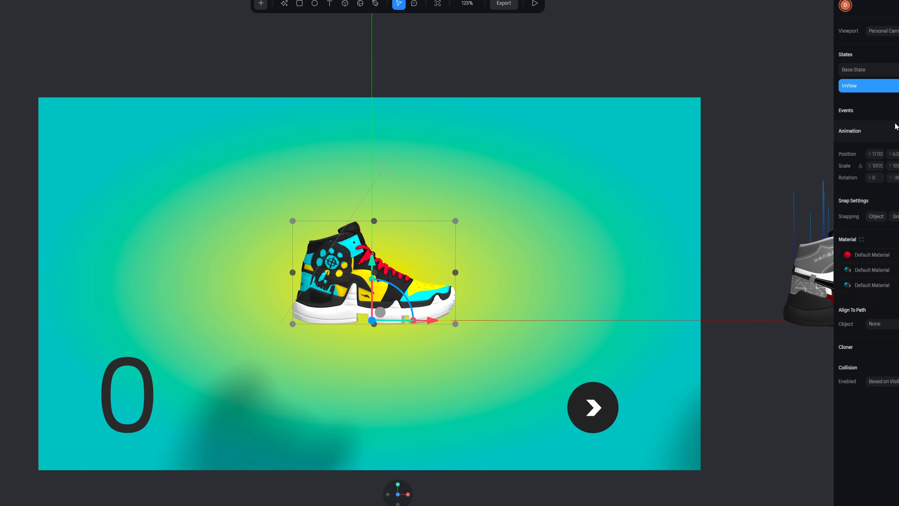
pyautogui.click(883, 110)
pyautogui.click(741, 49)
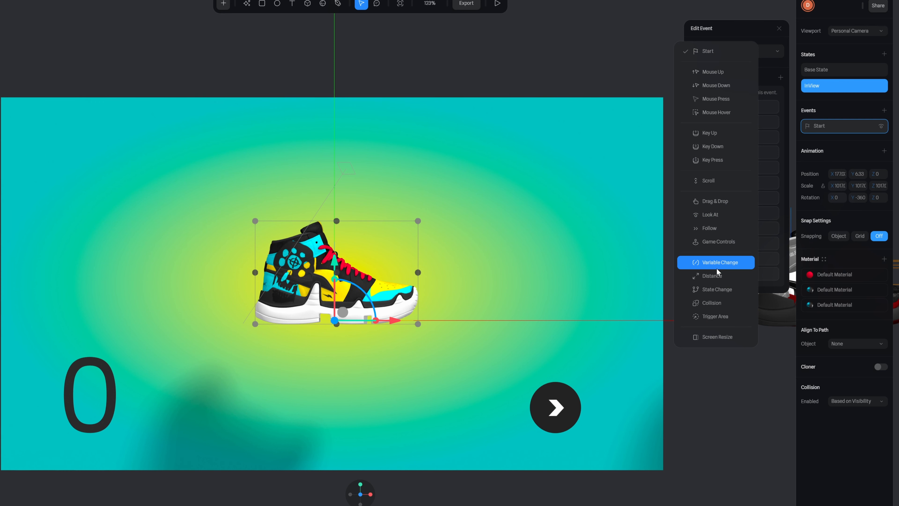
pyautogui.click(730, 262)
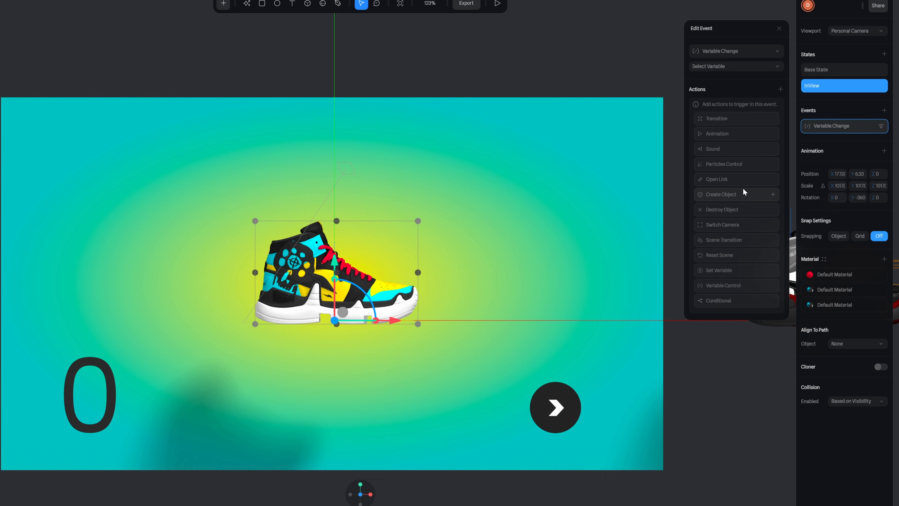
# Step: Add a Conditional action for Number == 0 that transitions shoe-1 from Base State to inView
pyautogui.click(712, 303)
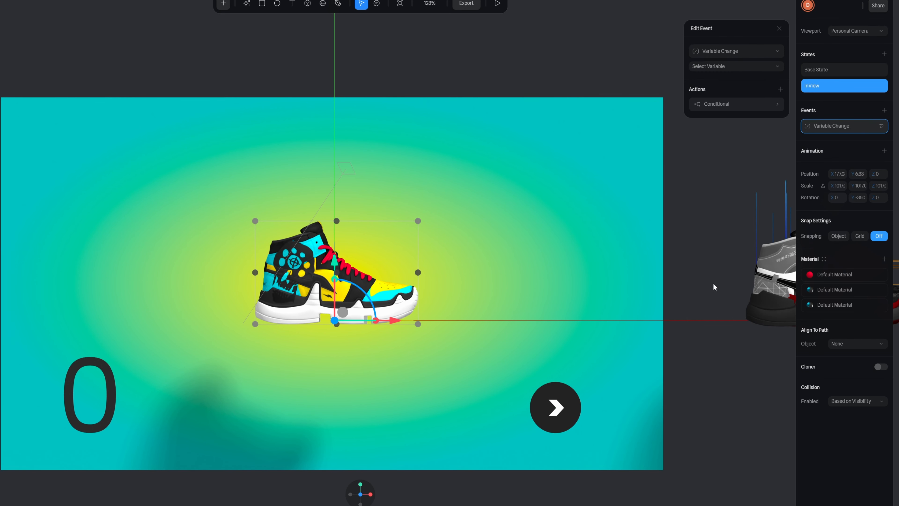
pyautogui.click(751, 104)
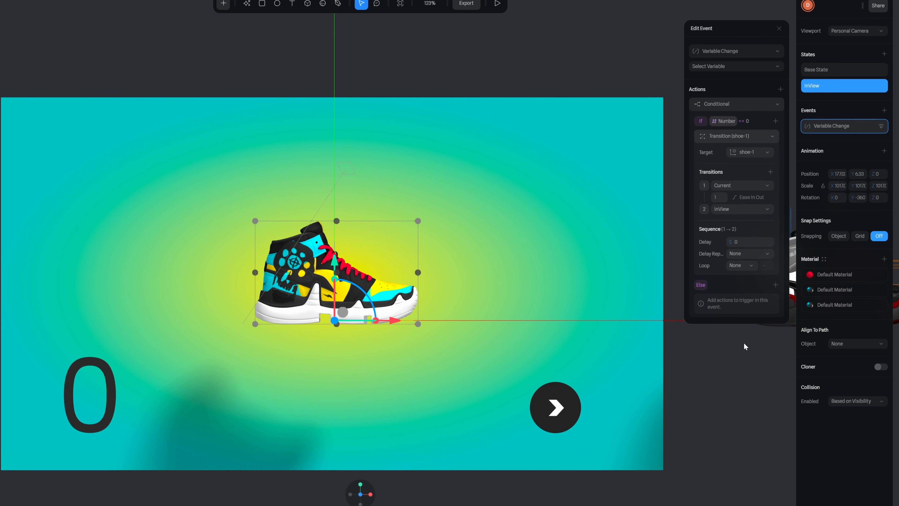
pyautogui.click(746, 188)
pyautogui.click(735, 205)
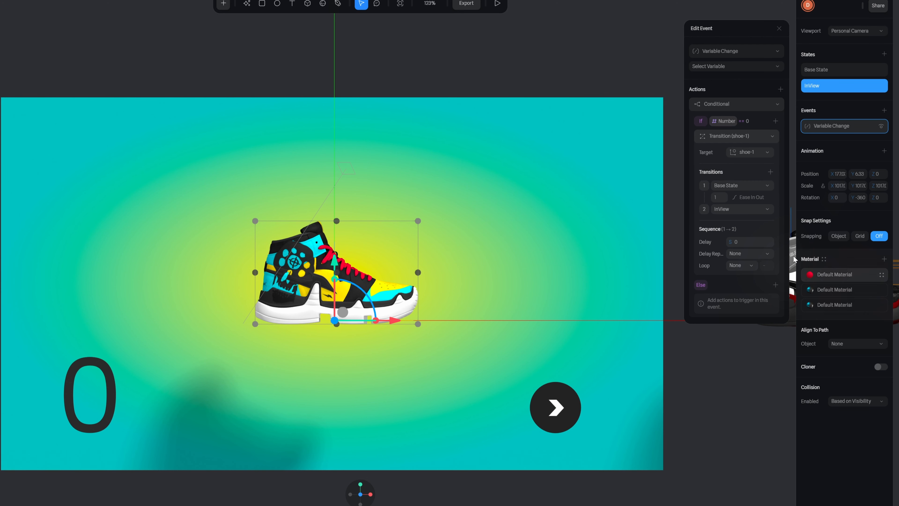
pyautogui.click(737, 210)
pyautogui.click(727, 206)
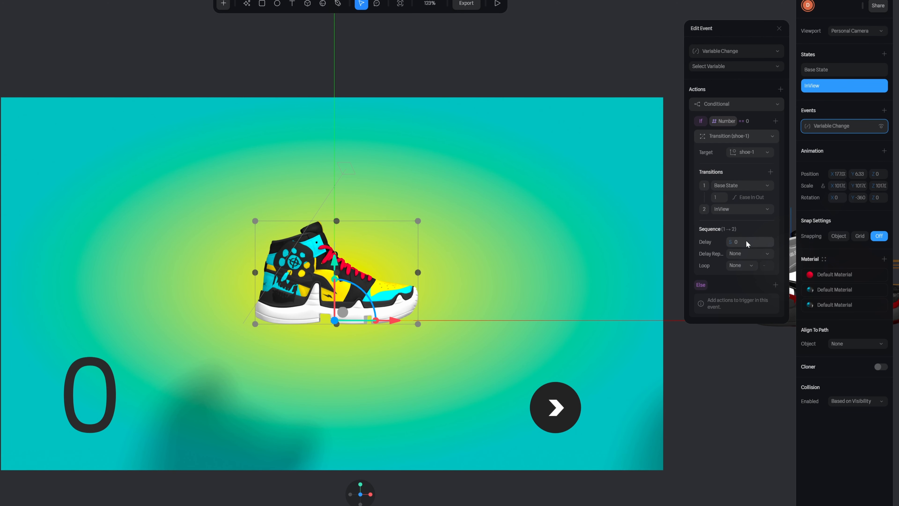
# Step: Set the easing of the Base State to inView transition to Spring with a stiffness of 60
pyautogui.click(747, 197)
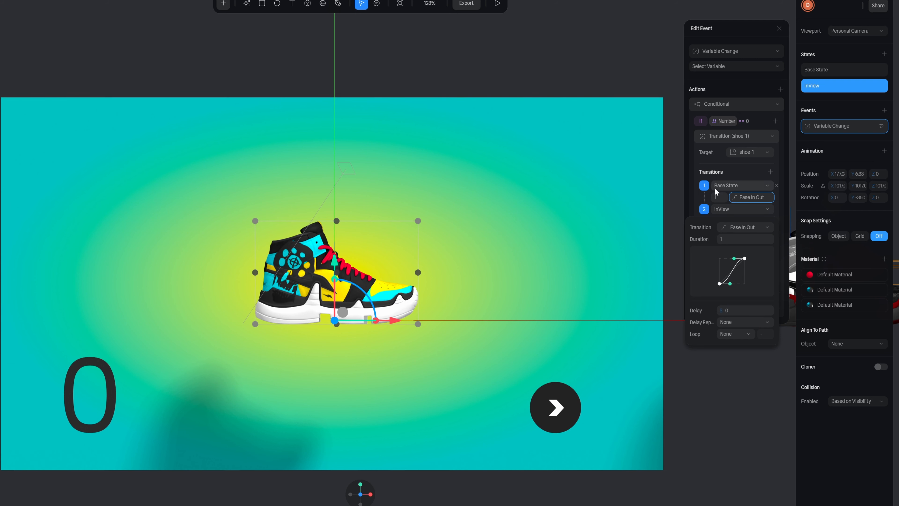
pyautogui.click(753, 227)
pyautogui.click(742, 246)
pyautogui.click(731, 252)
pyautogui.write('60')
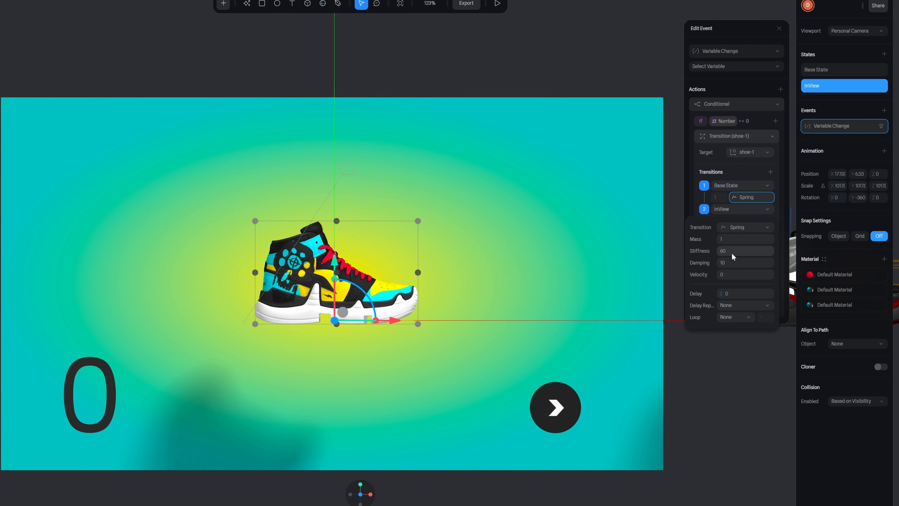
pyautogui.click(743, 197)
# Step: Add a third state to shoe-1 and name it Exit-Left
pyautogui.scroll(-2, 317, 292)
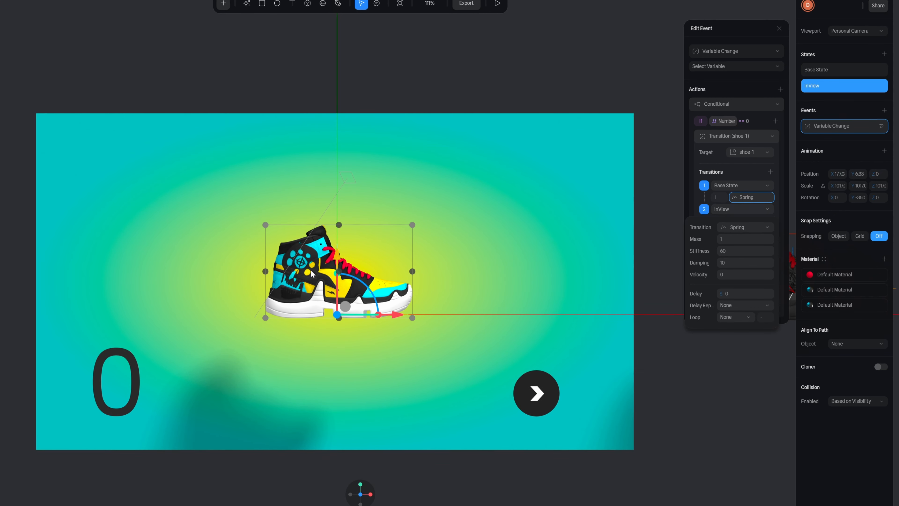
pyautogui.scroll(-2, 316, 292)
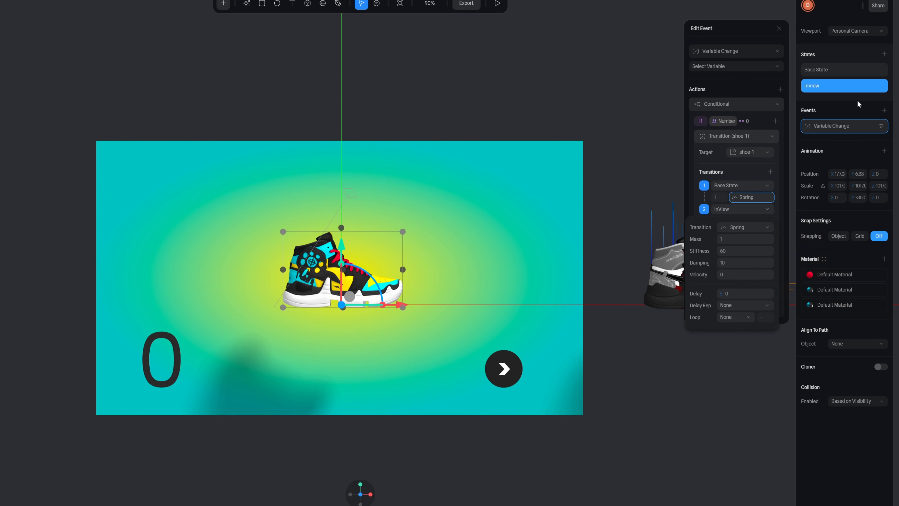
pyautogui.click(884, 55)
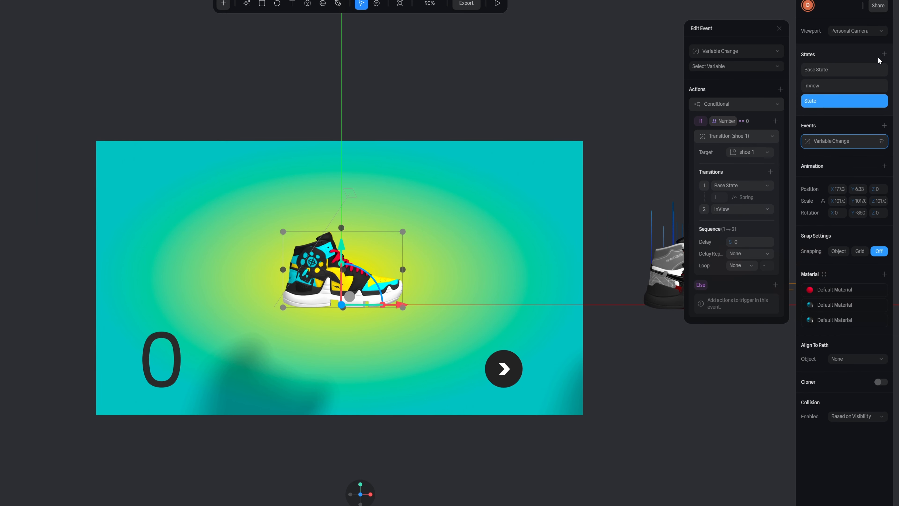
pyautogui.doubleClick(821, 102)
pyautogui.write('S')
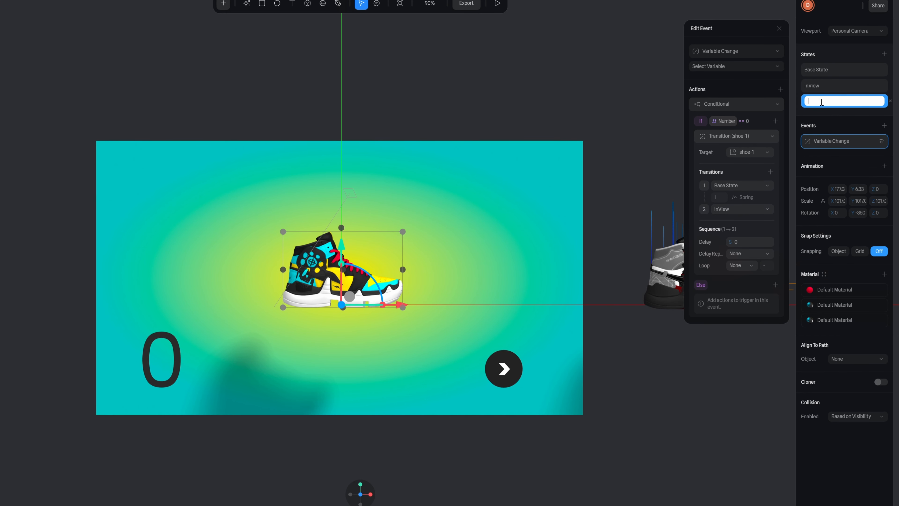
pyautogui.write('xit-Left')
pyautogui.press('Return')
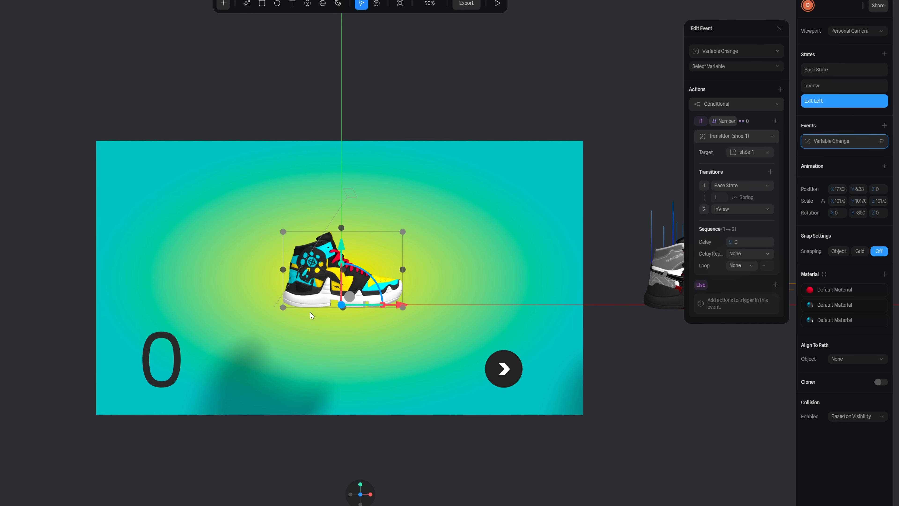
# Step: In the Exit-Left state, move shoe-1 past the frame's left edge to about X -809 and rotate it to Y 266 and Z 92
pyautogui.scroll(-1, 390, 314)
pyautogui.moveTo(405, 299); pyautogui.dragTo(81, 300)
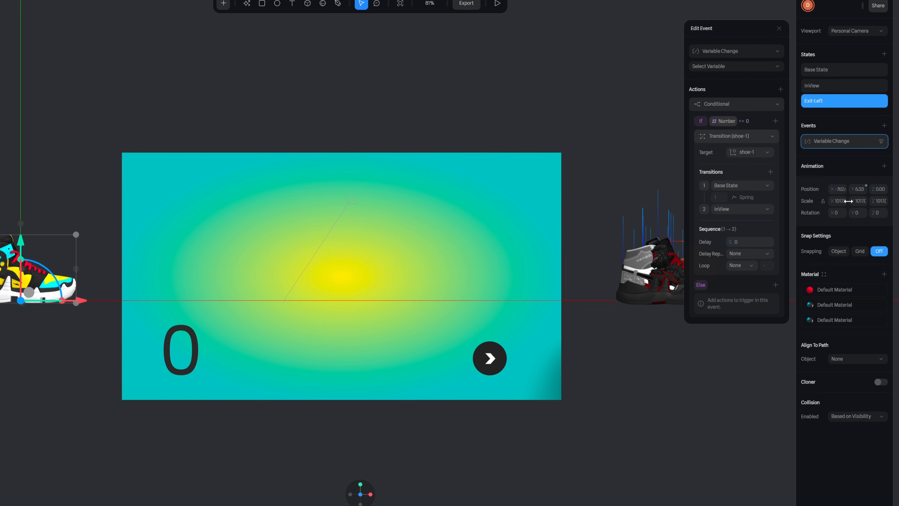
pyautogui.moveTo(854, 212); pyautogui.dragTo(898, 213)
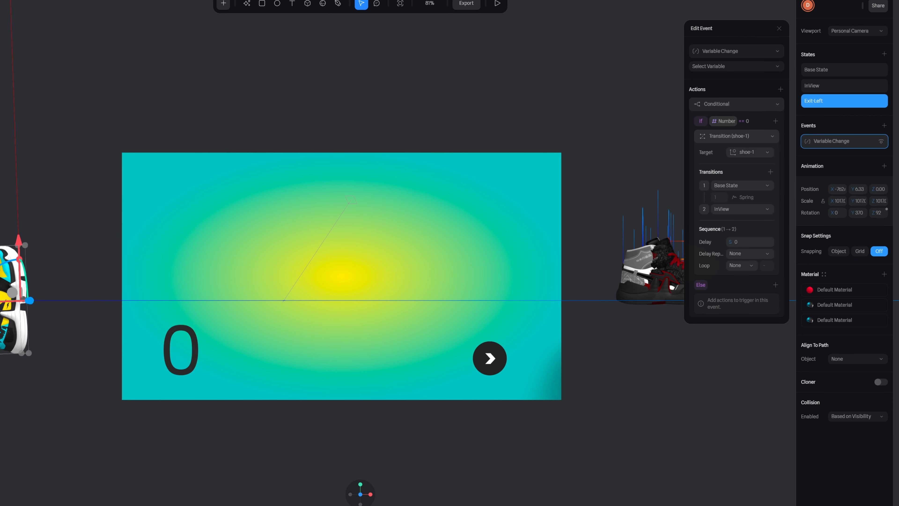
pyautogui.moveTo(835, 215); pyautogui.dragTo(813, 212)
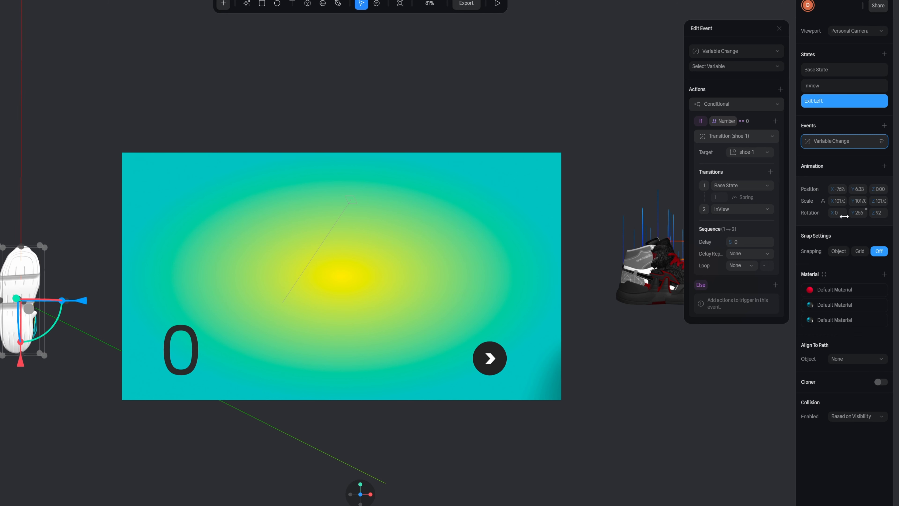
pyautogui.moveTo(32, 312); pyautogui.dragTo(16, 289)
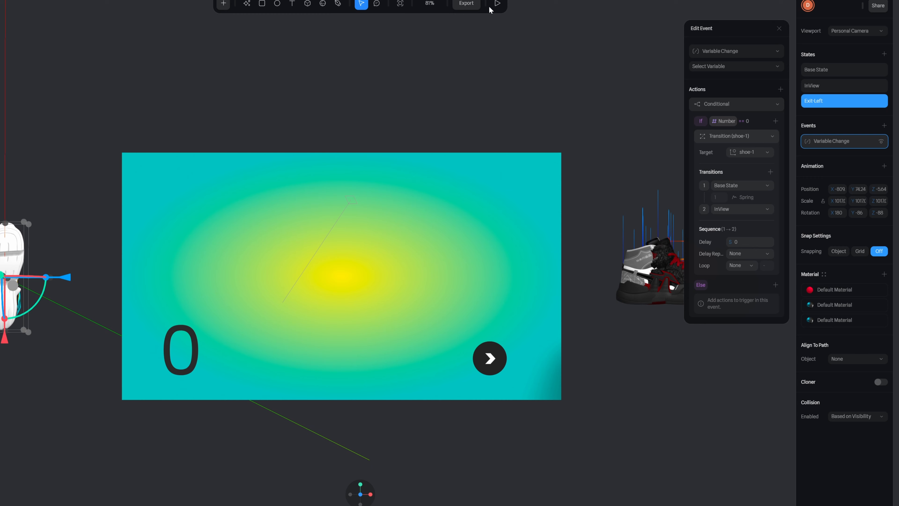
pyautogui.click(497, 4)
pyautogui.scroll(1, 487, 358)
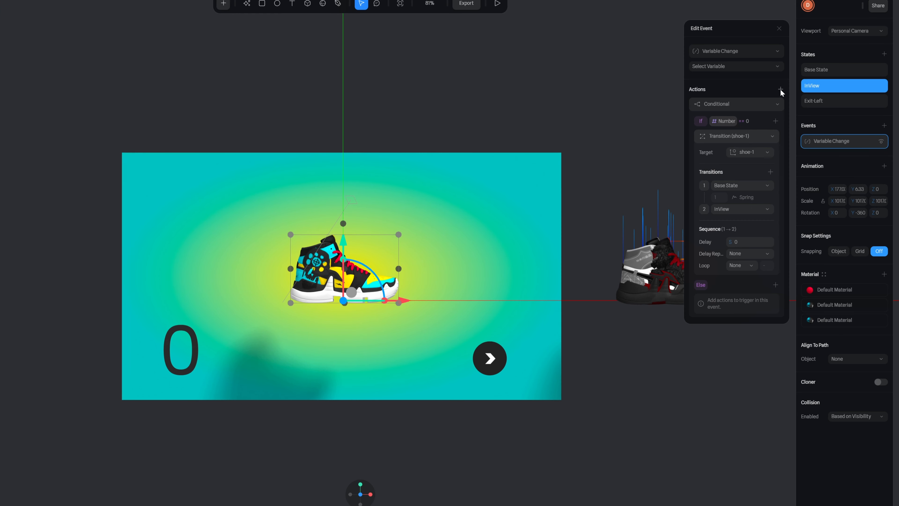
# Step: Add a second Conditional action to the Variable Change event and base its condition on the Number variable
pyautogui.click(780, 89)
pyautogui.click(745, 280)
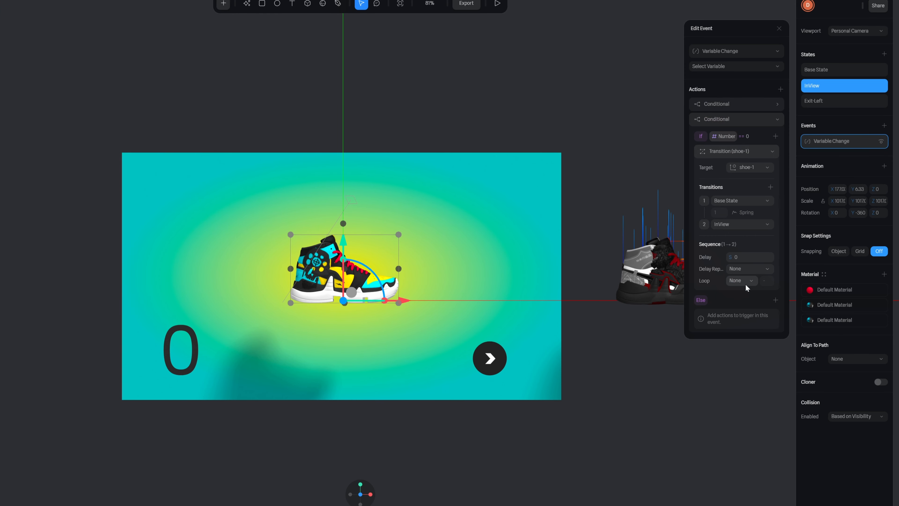
pyautogui.click(742, 103)
pyautogui.click(742, 121)
pyautogui.write('nu')
pyautogui.click(743, 138)
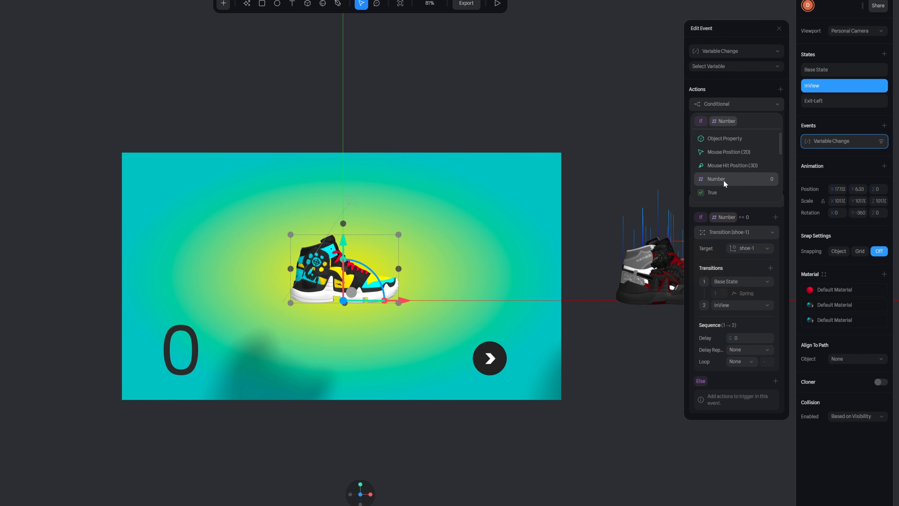
# Step: Complete the condition as Number == 1 and make its If branch transition shoe-1 from inView to Exit-Left
pyautogui.click(776, 120)
pyautogui.click(752, 140)
pyautogui.click(753, 143)
pyautogui.click(743, 185)
pyautogui.click(738, 222)
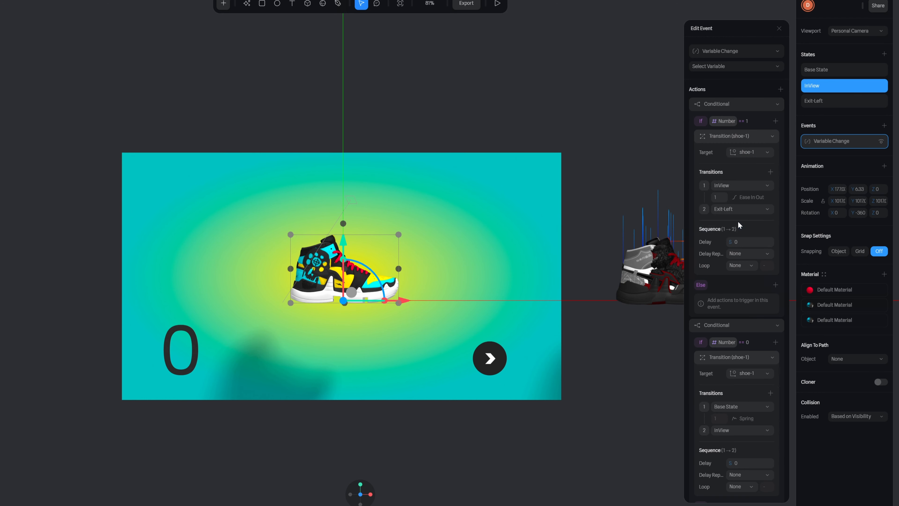
pyautogui.click(737, 209)
pyautogui.click(737, 210)
# Step: Set the inView to Exit-Left transition's easing to Spring and make the Variable Change event watch the Number variable
pyautogui.click(744, 196)
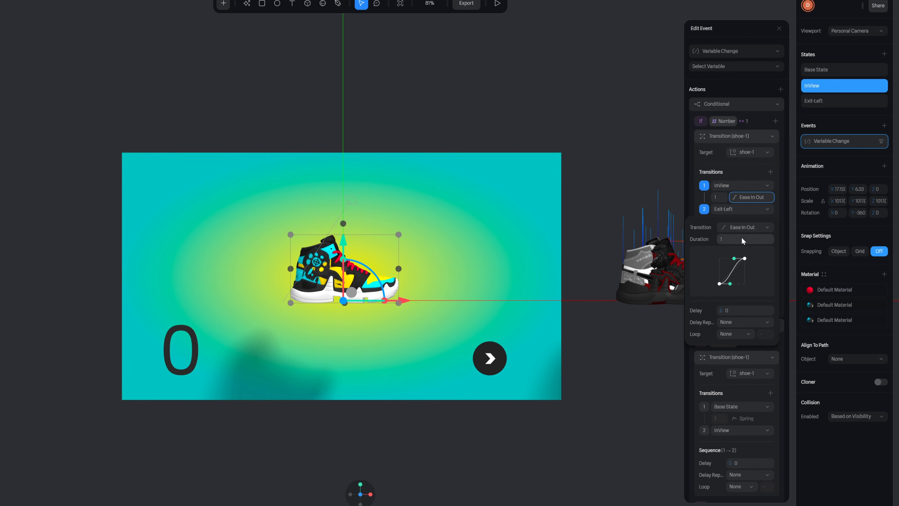
pyautogui.click(743, 228)
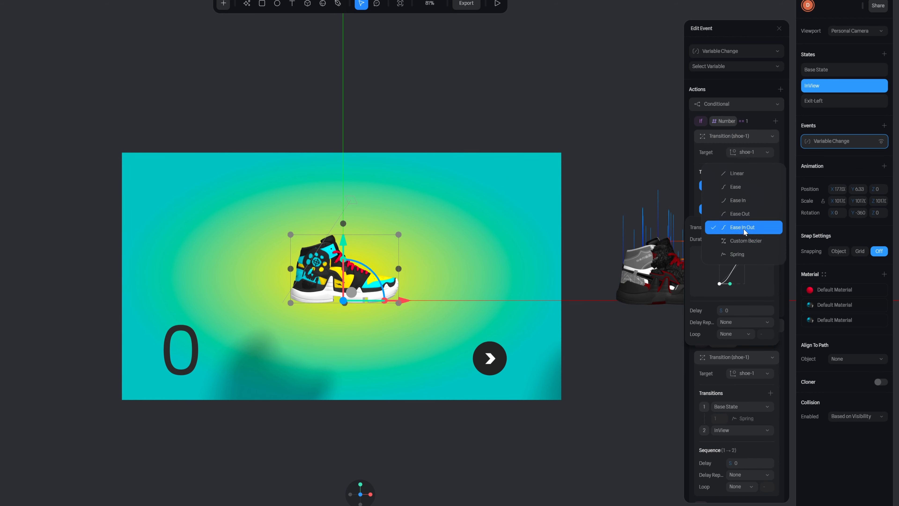
pyautogui.click(733, 66)
pyautogui.click(730, 100)
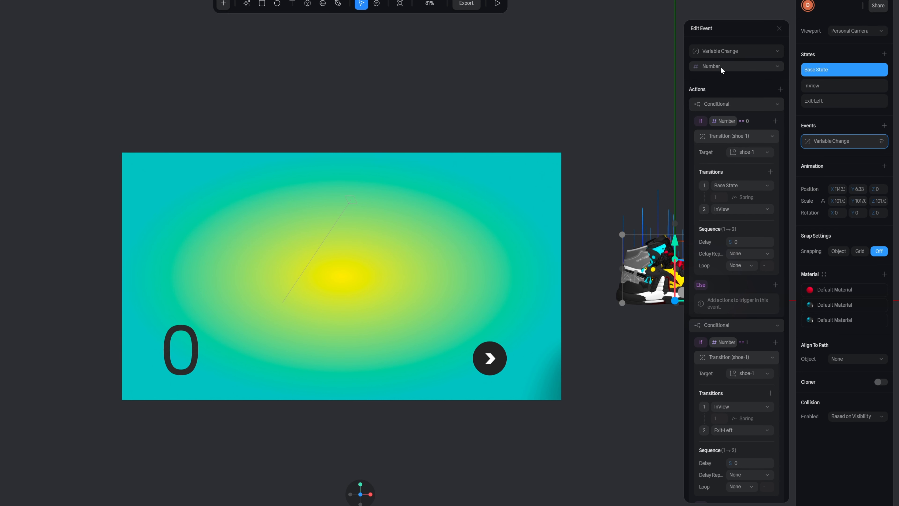
# Step: Preview the scene and cycle through the numbers with the arrow button to check shoe-1's entry and exit transitions
pyautogui.click(497, 5)
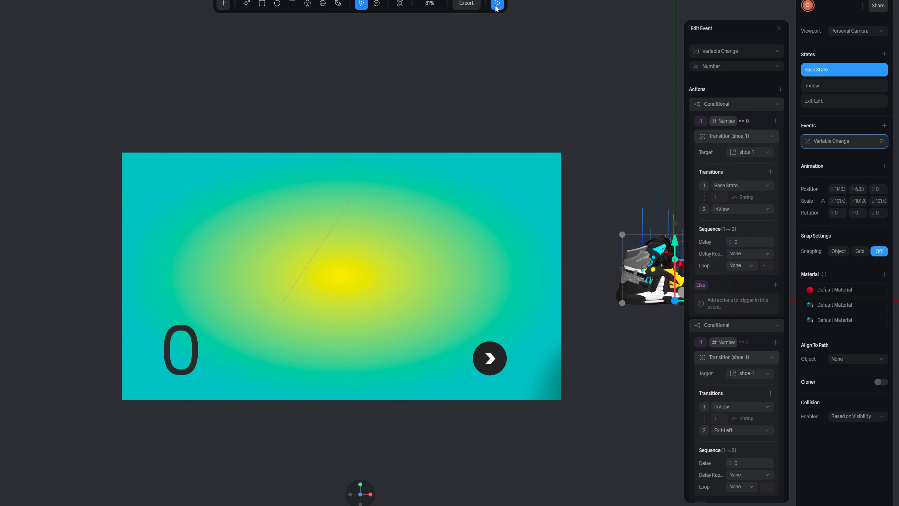
pyautogui.click(494, 360)
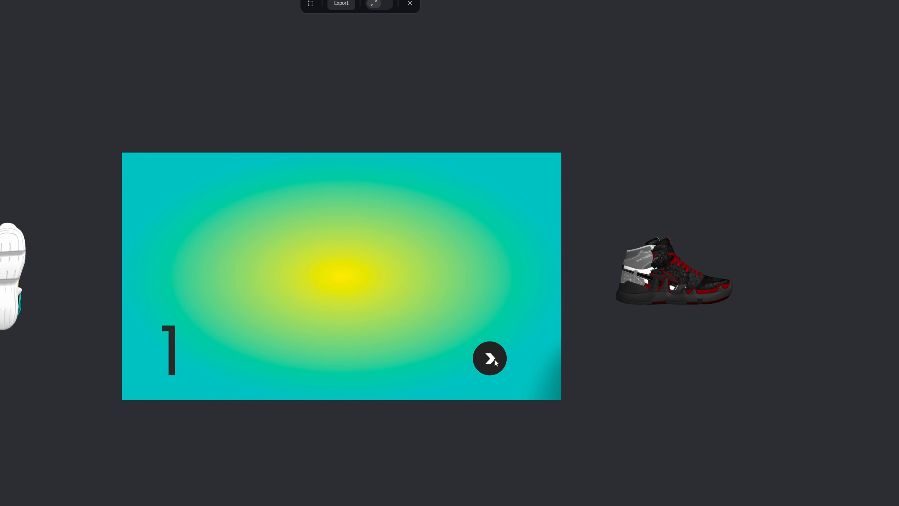
pyautogui.click(495, 359)
pyautogui.click(494, 359)
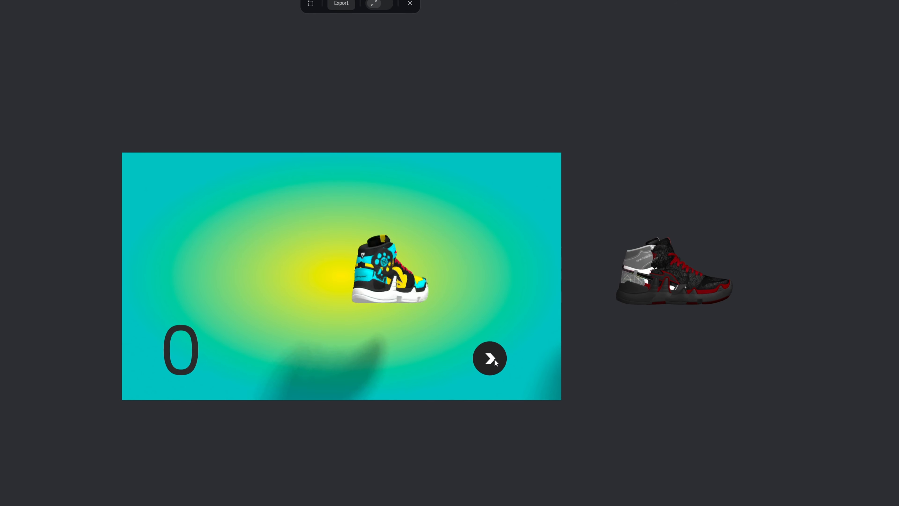
# Step: Cycle the number repeatedly in the running preview to examine how shoe-1 re-enters after exiting left, and close the preview
pyautogui.click(495, 360)
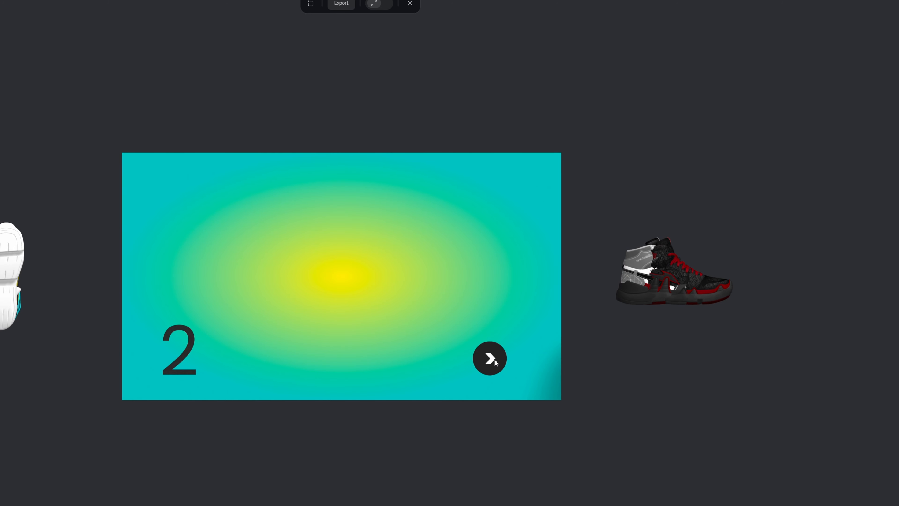
pyautogui.click(494, 359)
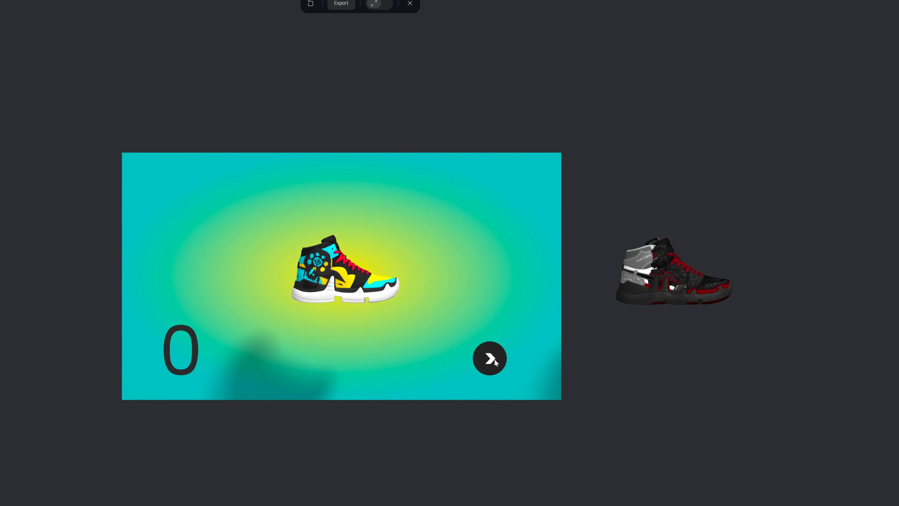
pyautogui.click(495, 359)
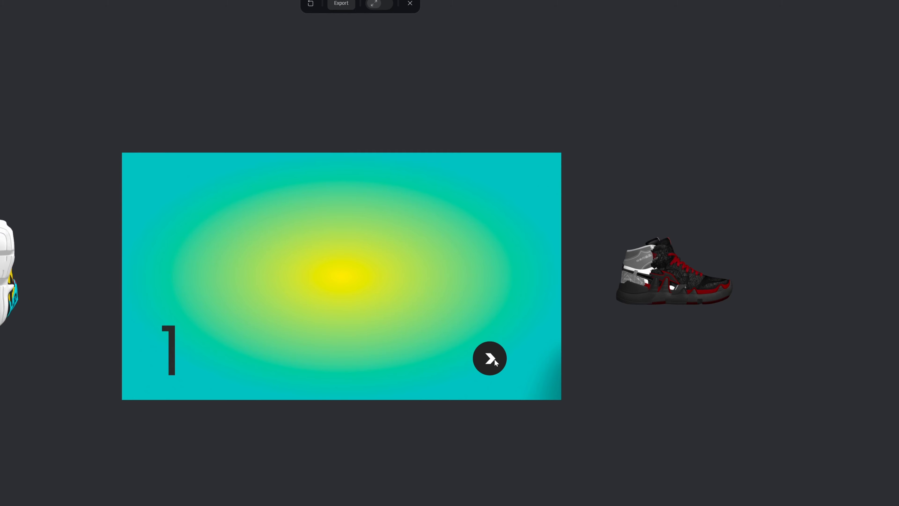
pyautogui.click(495, 360)
pyautogui.click(495, 359)
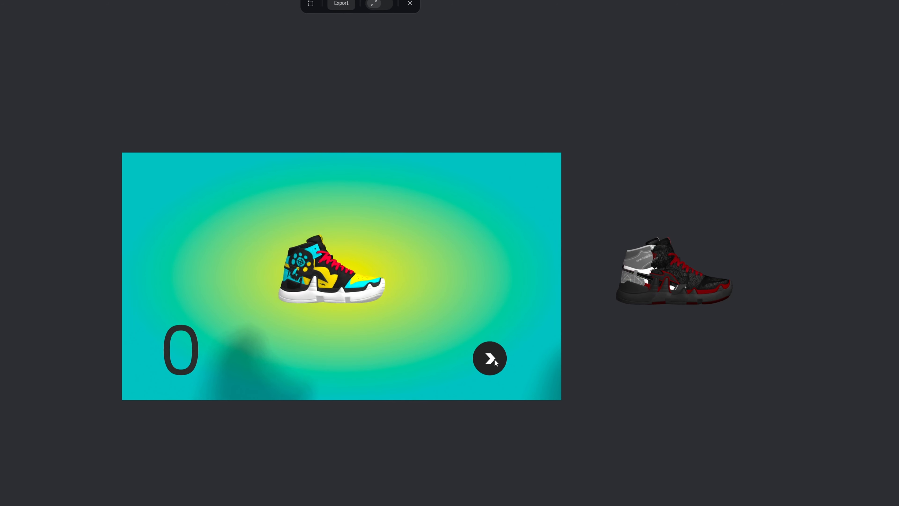
pyautogui.click(495, 359)
pyautogui.click(495, 359)
pyautogui.click(495, 359)
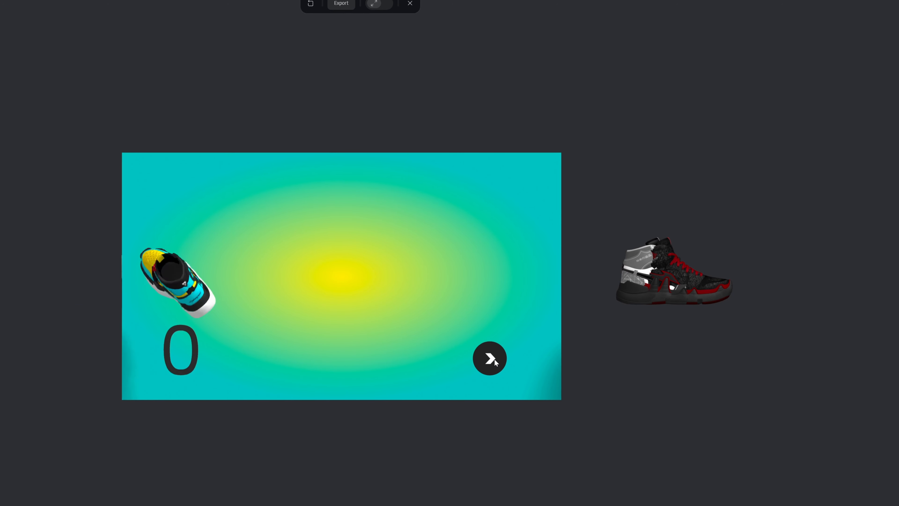
pyautogui.click(410, 4)
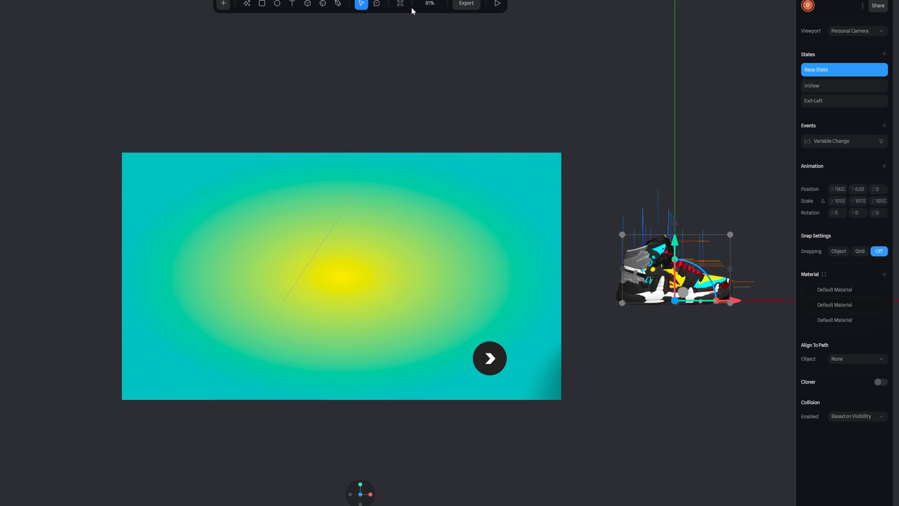
# Step: In shoe-1's Exit-Left state, move the shoe up and closer to the background, to about X -673, Y 271, Z -304
pyautogui.click(834, 84)
pyautogui.click(827, 100)
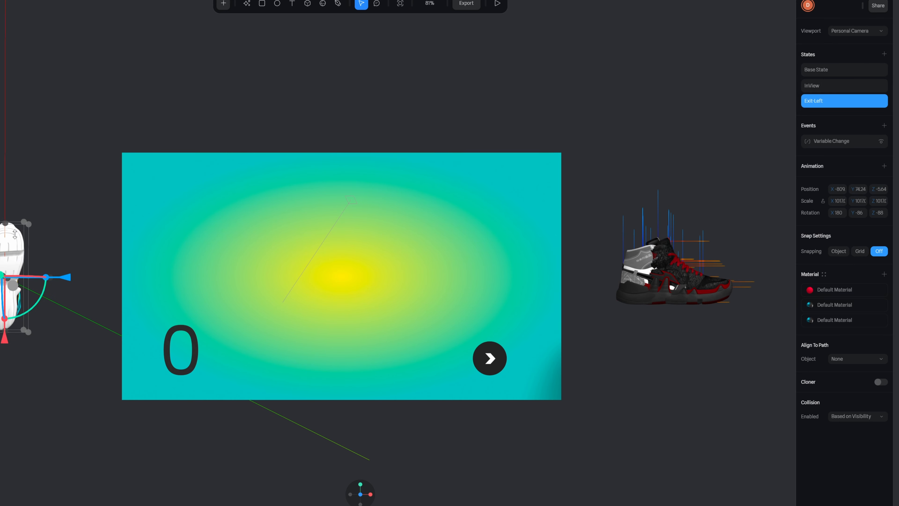
pyautogui.moveTo(55, 173); pyautogui.dragTo(59, 217)
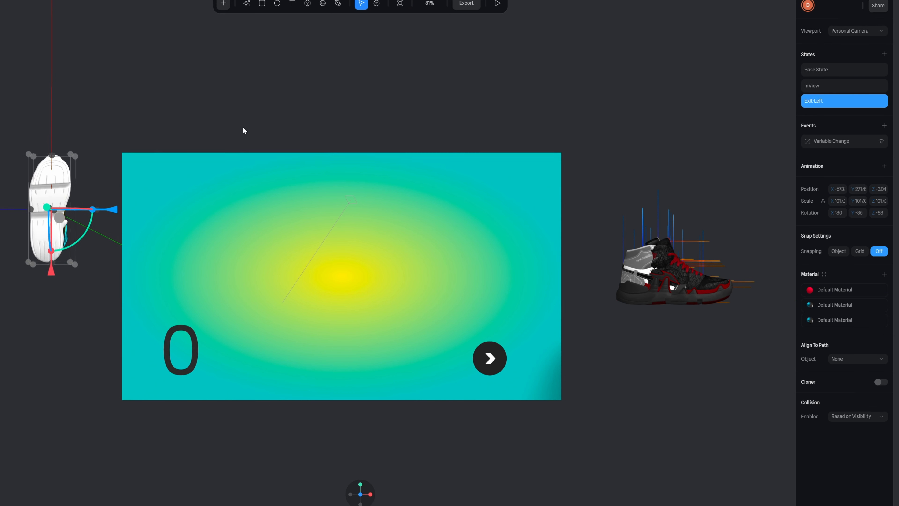
# Step: Preview the scene and cycle through the numbers with the arrow button to check shoe-1's exit to its moved Exit-Left position
pyautogui.click(497, 4)
pyautogui.click(491, 354)
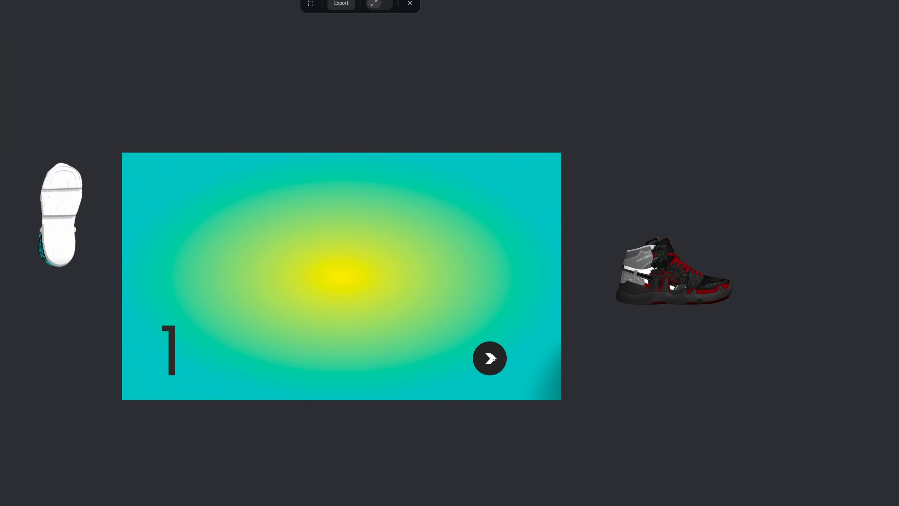
pyautogui.click(492, 354)
pyautogui.click(492, 353)
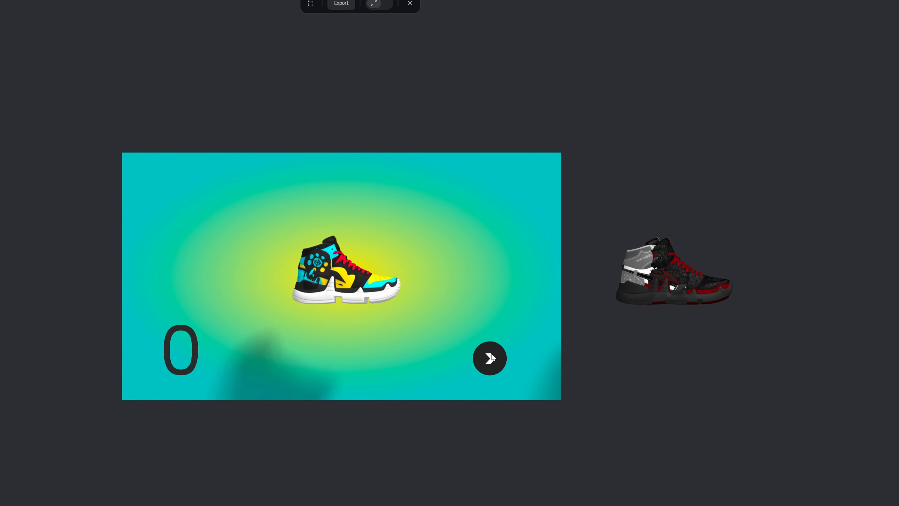
pyautogui.click(492, 358)
pyautogui.click(492, 357)
pyautogui.click(492, 357)
pyautogui.click(492, 357)
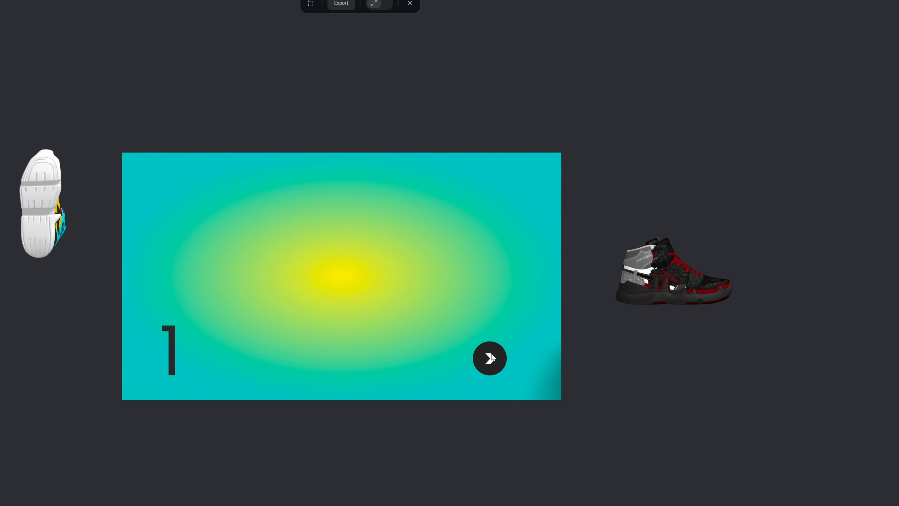
pyautogui.click(492, 357)
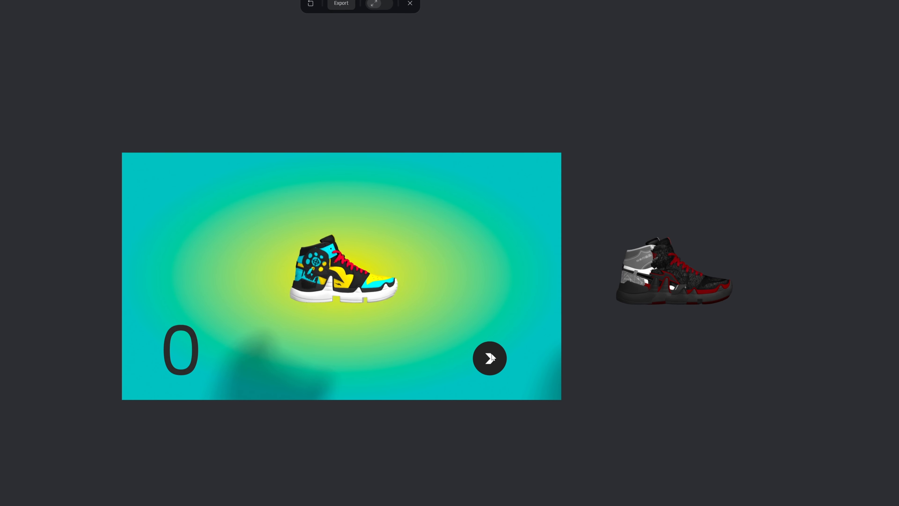
pyautogui.click(410, 3)
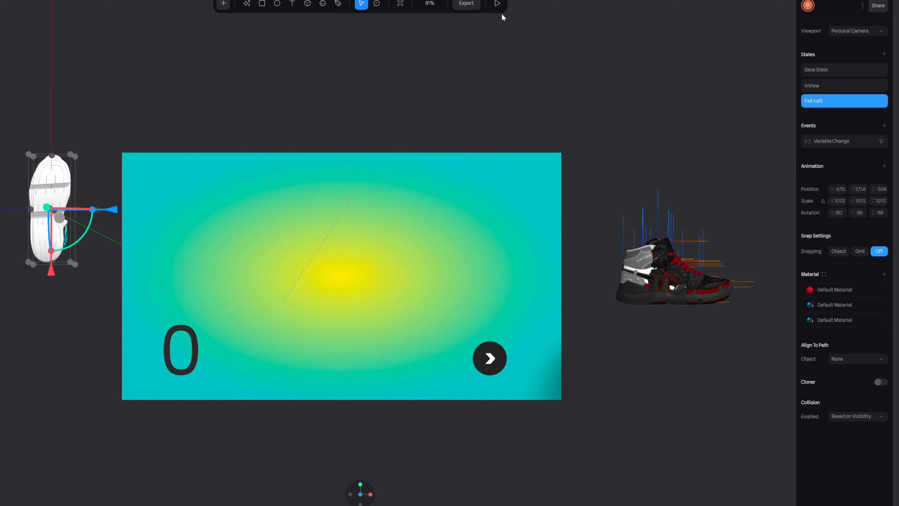
# Step: Preview the scene again, advancing the number to 2 to examine where shoe-1 rests after its exit
pyautogui.click(498, 3)
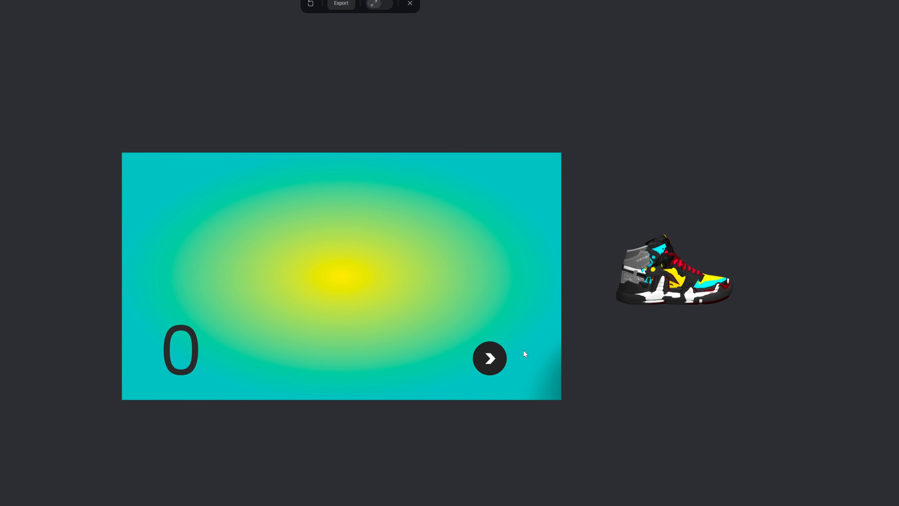
pyautogui.click(490, 358)
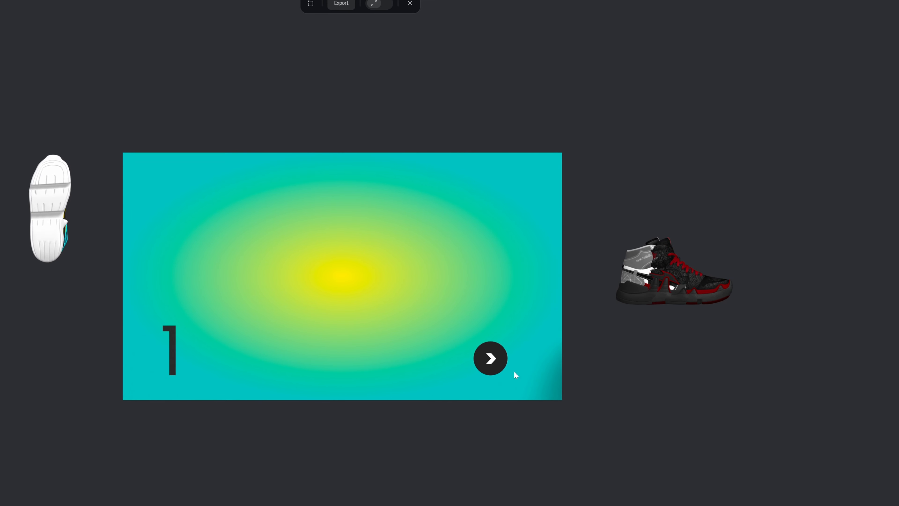
pyautogui.click(506, 362)
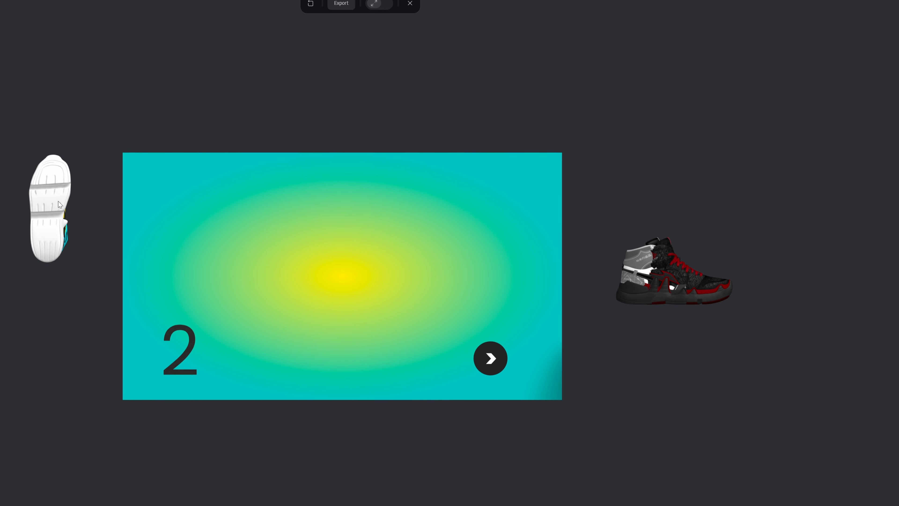
pyautogui.click(410, 4)
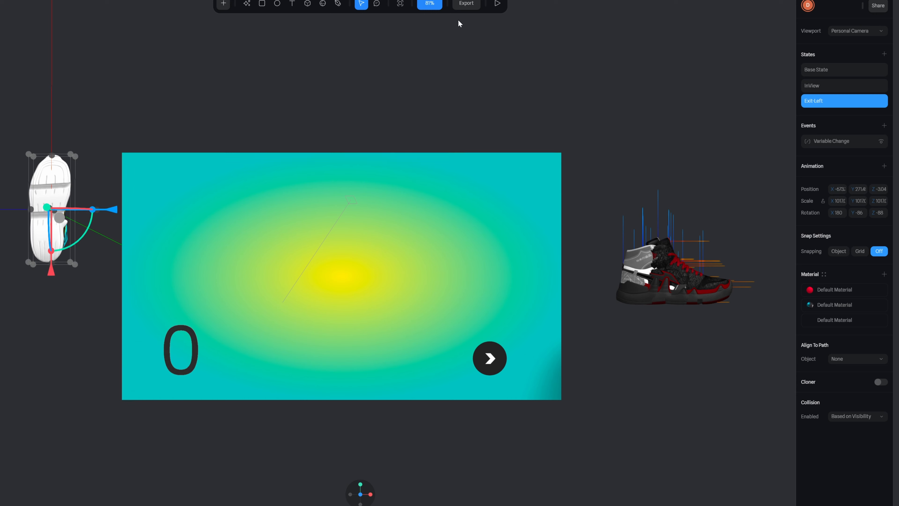
# Step: Add another shoe-1 Transition action to the Number == 1 If branch of the Variable Change event and expand its settings
pyautogui.click(840, 140)
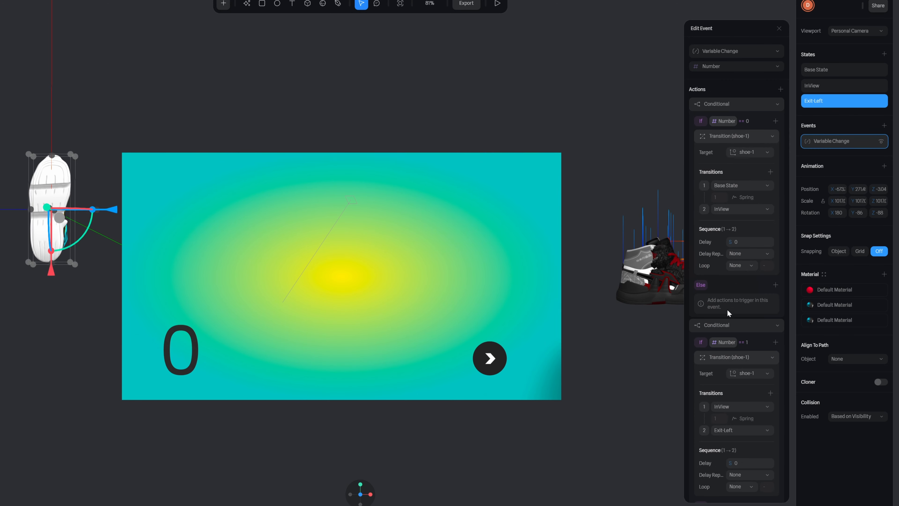
pyautogui.scroll(-1, 727, 309)
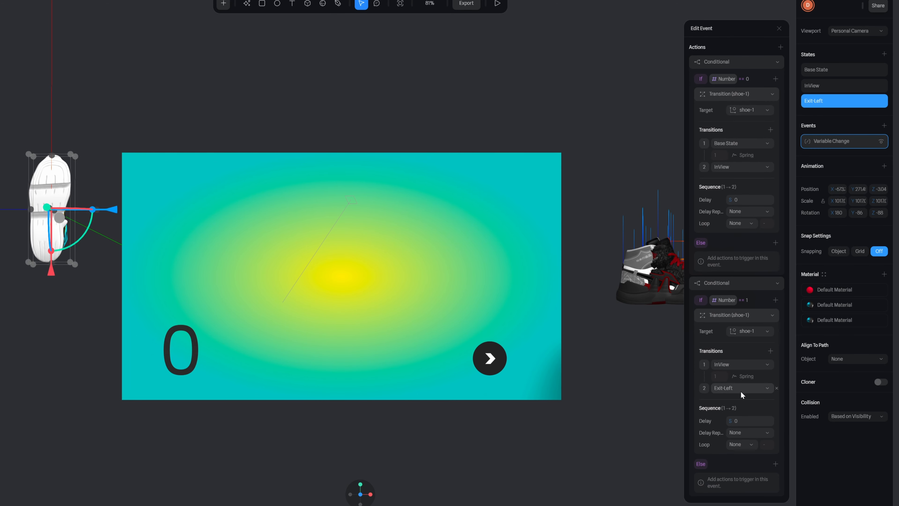
pyautogui.click(774, 300)
pyautogui.click(747, 319)
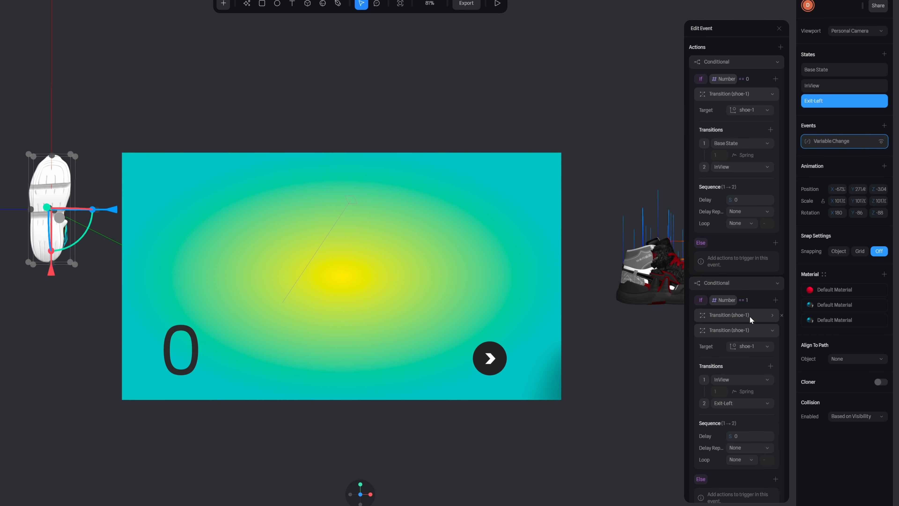
pyautogui.click(746, 330)
pyautogui.click(742, 371)
pyautogui.scroll(-1, 743, 375)
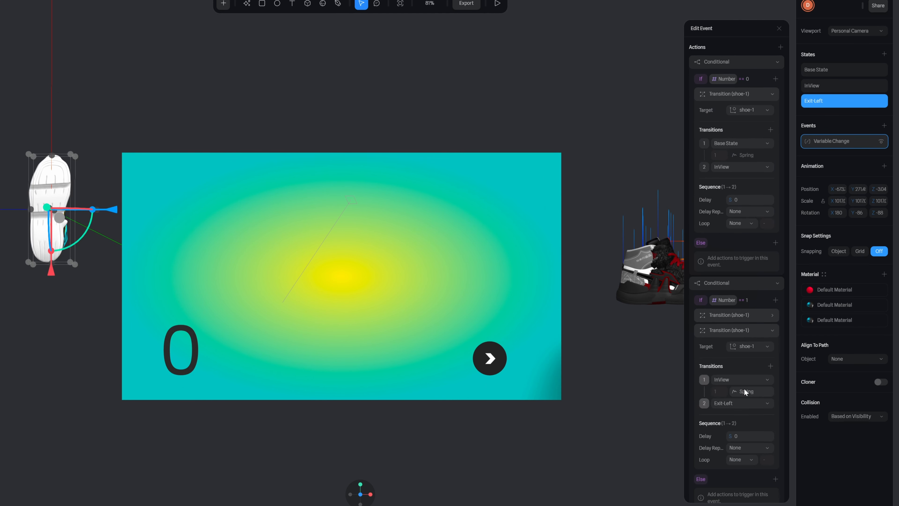
pyautogui.click(737, 314)
# Step: Set the new transition to go from Exit-Left to Base State with a duration of 0 and a delay of 1
pyautogui.scroll(-1, 730, 383)
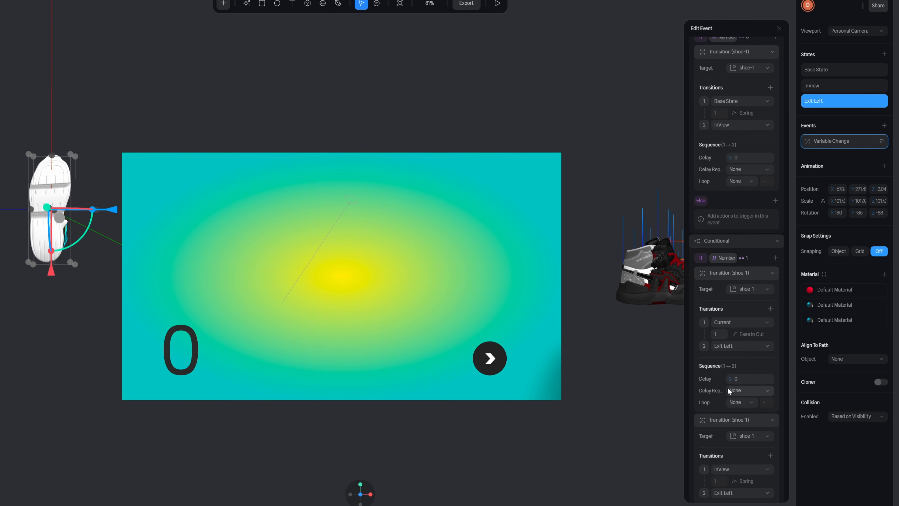
pyautogui.scroll(-2, 738, 376)
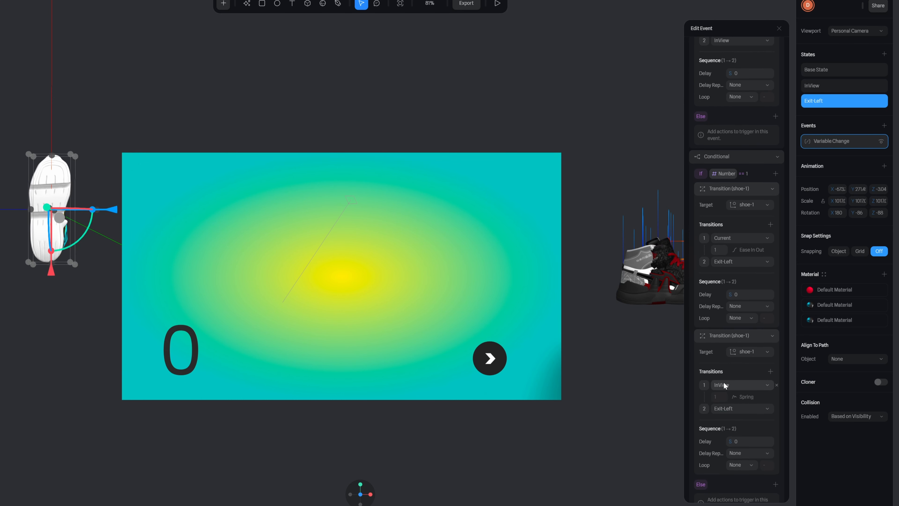
pyautogui.click(728, 239)
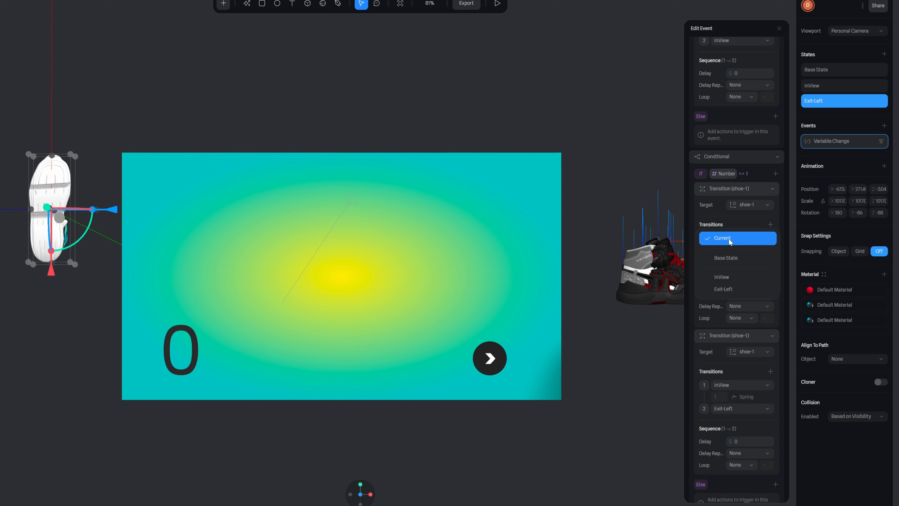
pyautogui.click(724, 289)
pyautogui.click(729, 264)
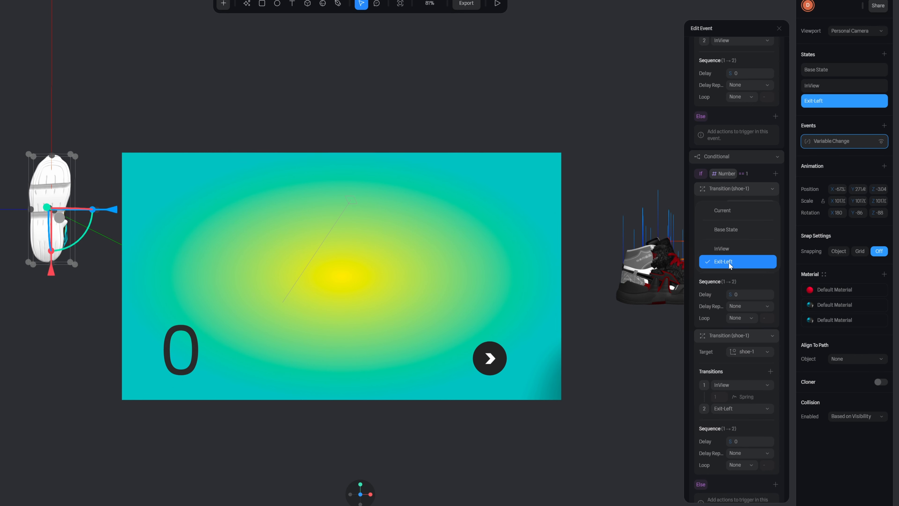
pyautogui.click(734, 229)
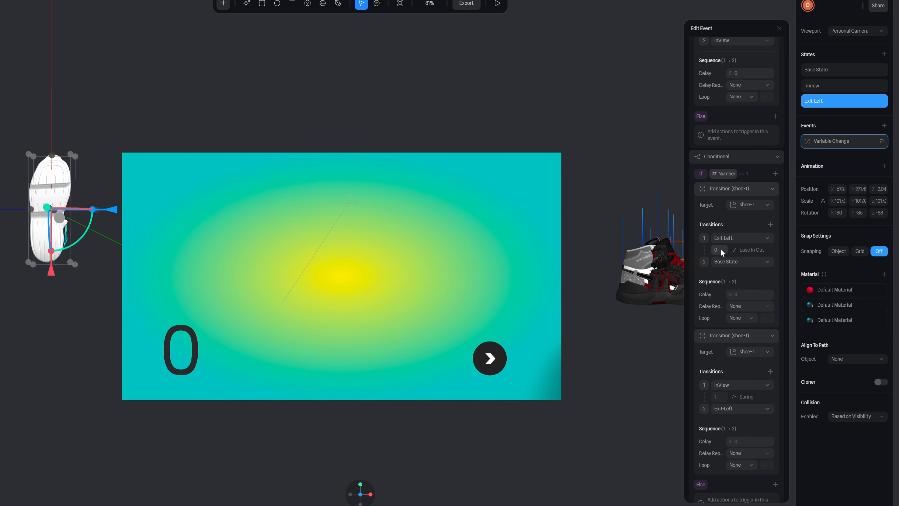
pyautogui.click(745, 294)
pyautogui.scroll(5, 744, 292)
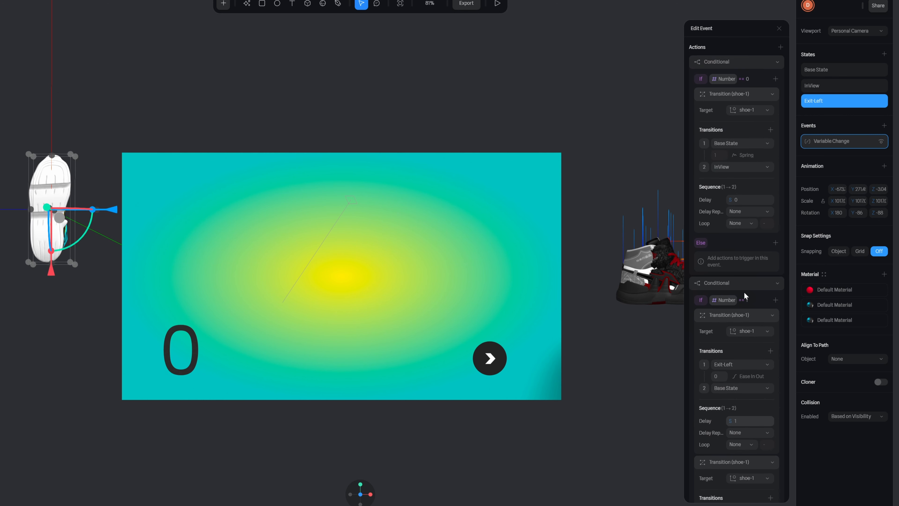
# Step: Preview the scene and cycle the numbers to check that shoe-1 resets to its starting position after exiting
pyautogui.click(497, 5)
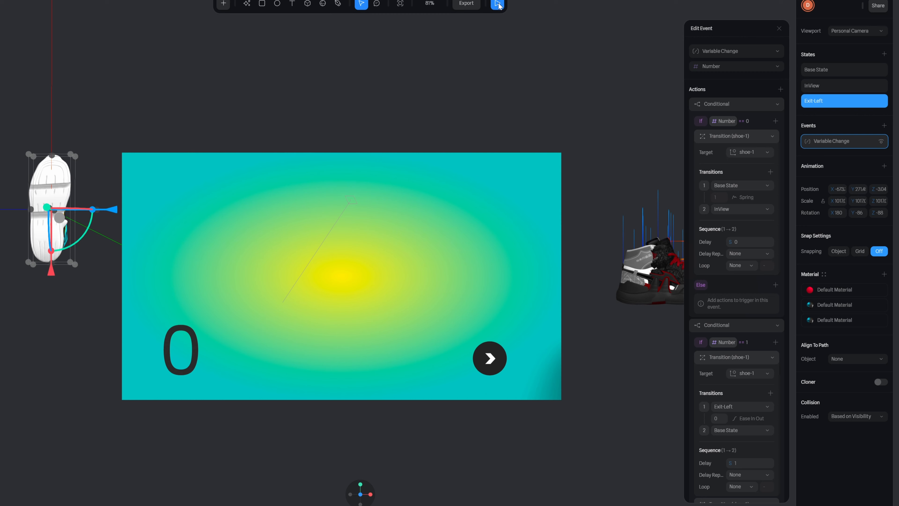
pyautogui.click(493, 358)
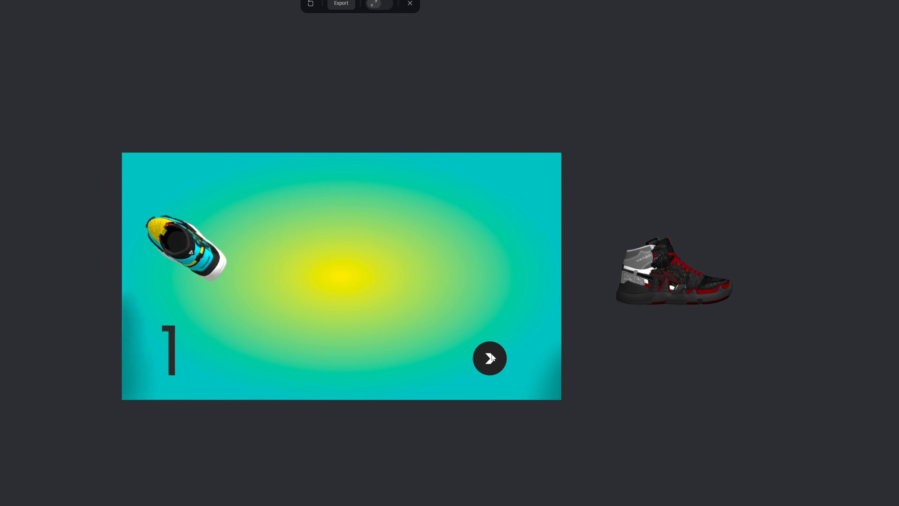
pyautogui.click(493, 357)
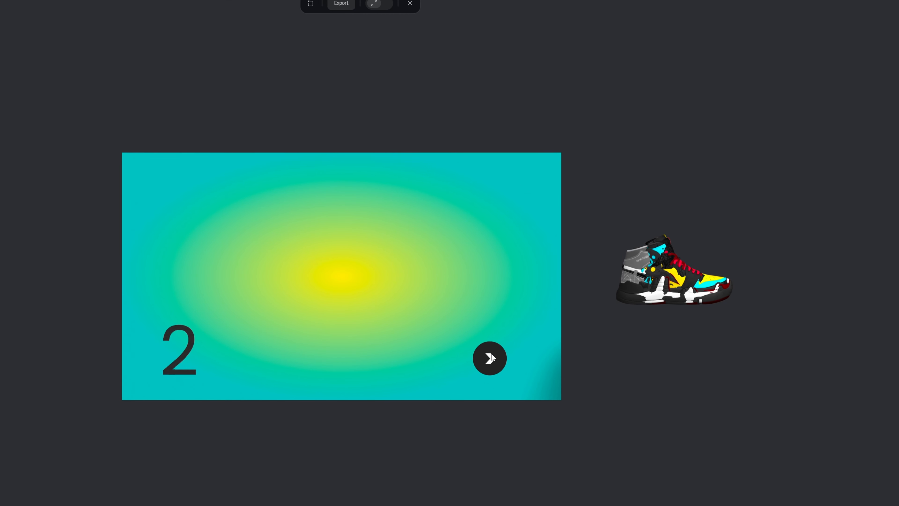
pyautogui.click(493, 357)
pyautogui.click(492, 357)
pyautogui.click(493, 357)
pyautogui.click(492, 355)
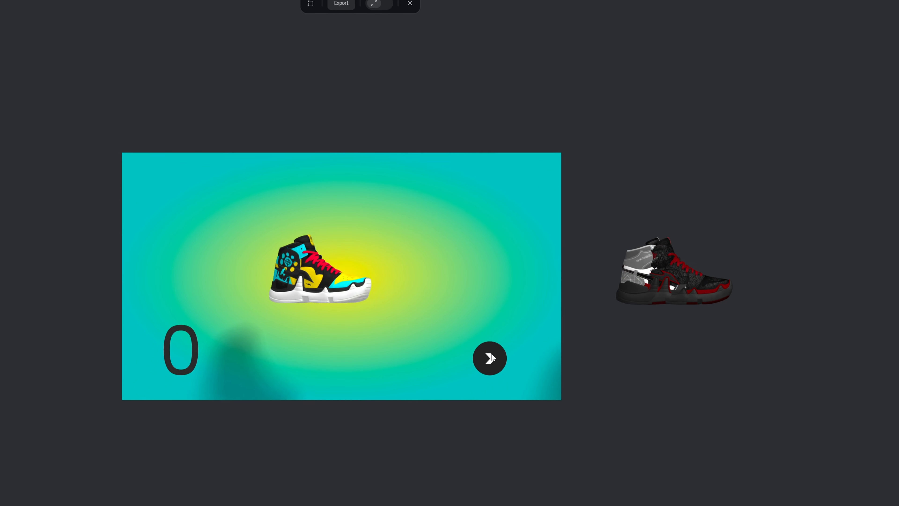
pyautogui.click(492, 355)
pyautogui.click(492, 357)
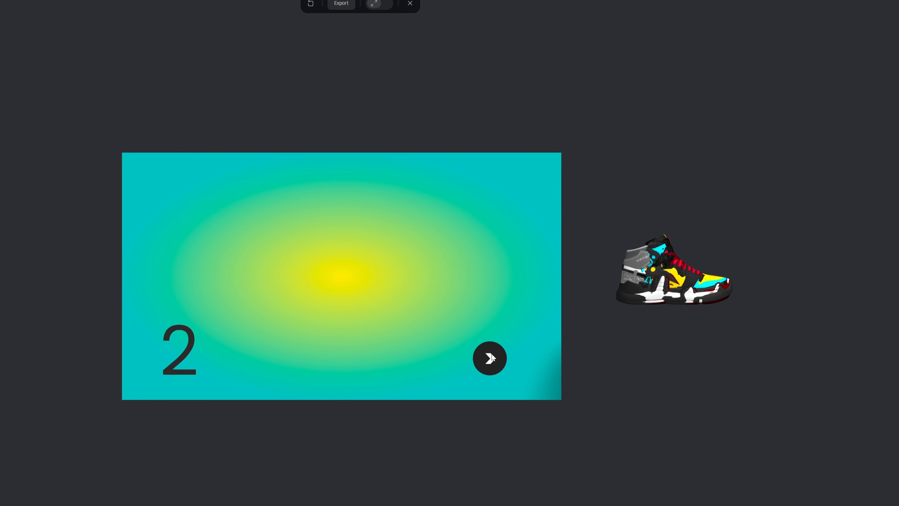
pyautogui.click(494, 357)
pyautogui.click(494, 358)
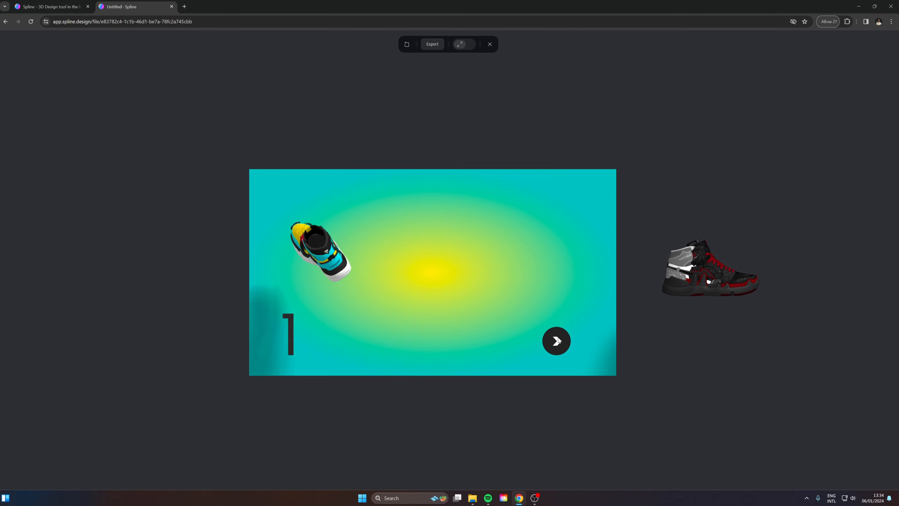
pyautogui.press('Escape')
# Step: Add a Start event to shoe-1 with a Transition action targeting shoe-1
pyautogui.click(886, 147)
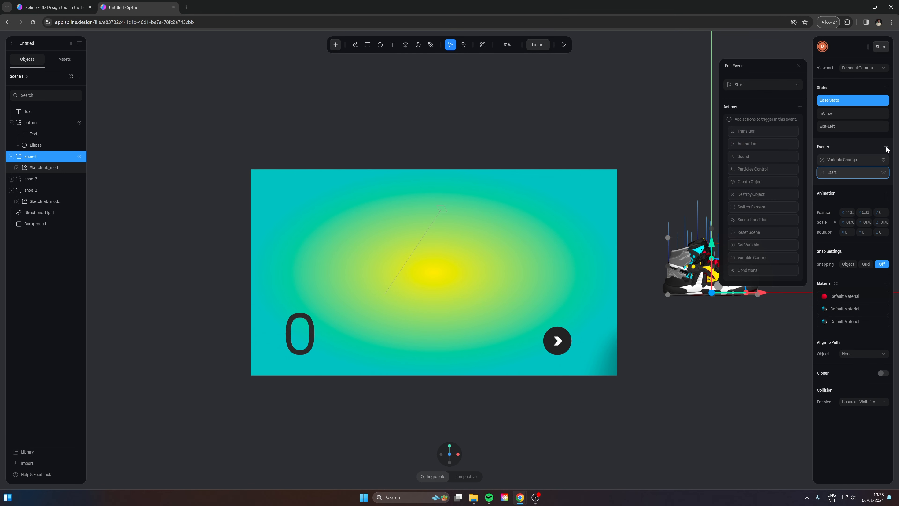
pyautogui.click(760, 85)
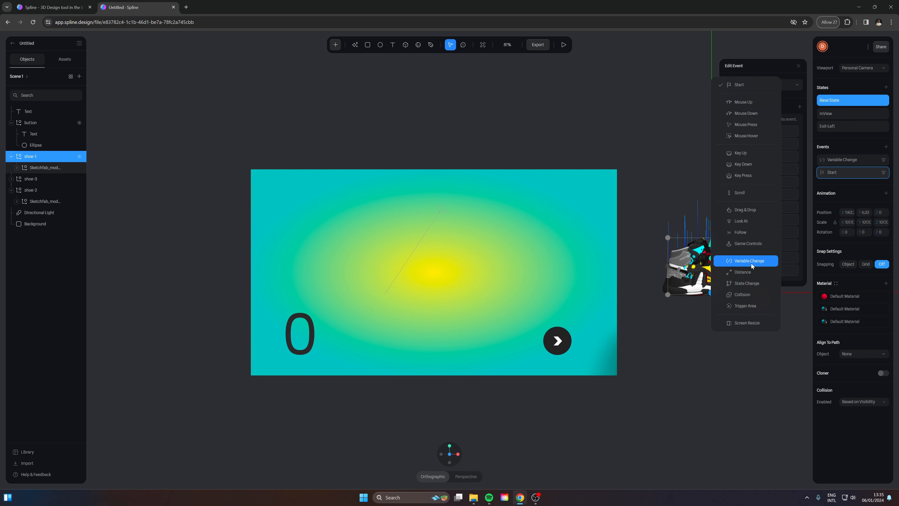
pyautogui.click(853, 188)
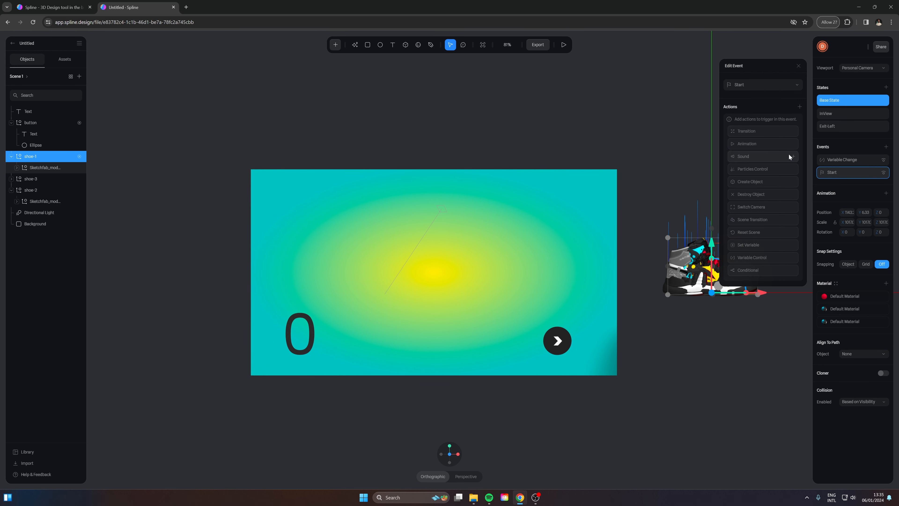
pyautogui.click(755, 130)
pyautogui.click(755, 119)
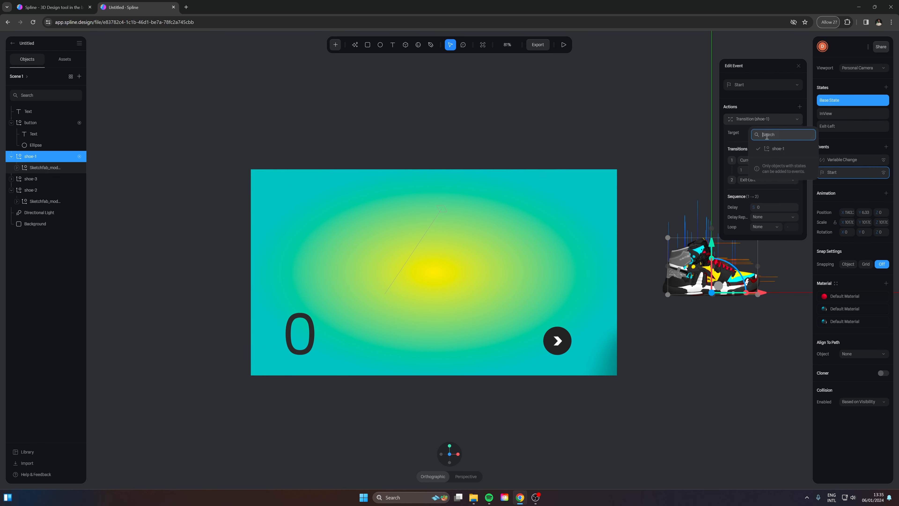
# Step: Set the Start transition to go from Base State to InView using Spring easing with a stiffness of 60
pyautogui.click(747, 161)
pyautogui.click(754, 191)
pyautogui.click(759, 171)
pyautogui.click(754, 180)
pyautogui.click(752, 180)
pyautogui.click(753, 180)
pyautogui.click(748, 170)
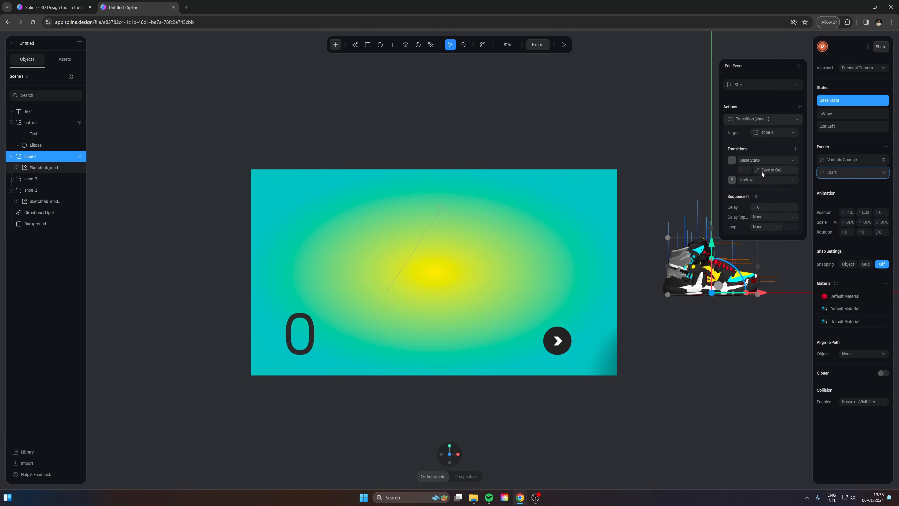
pyautogui.click(766, 170)
pyautogui.click(770, 196)
pyautogui.click(767, 218)
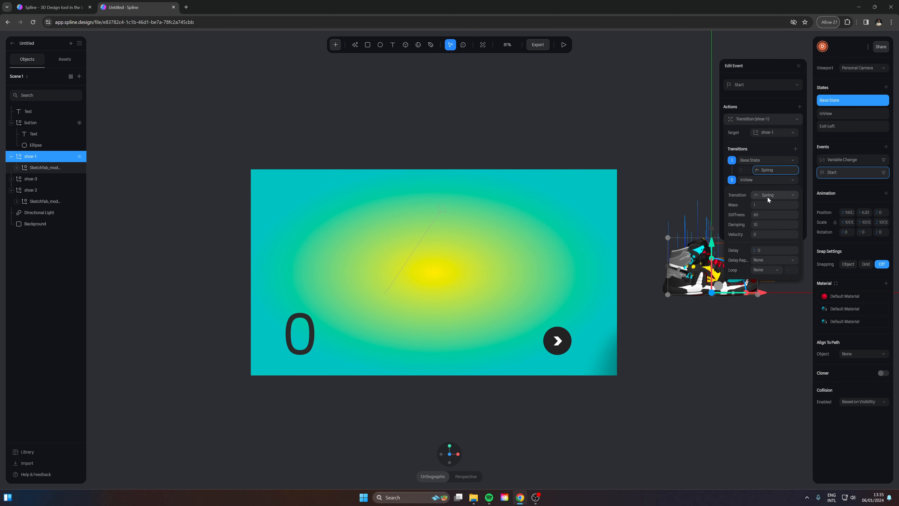
# Step: Preview the scene and cycle the numbers repeatedly to check shoe-1's entrance on start and its looping, then return to editing
pyautogui.click(564, 44)
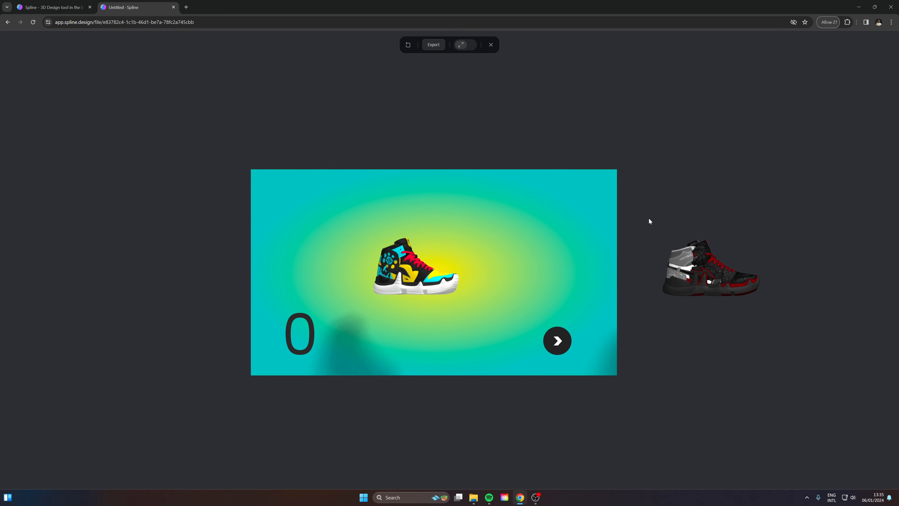
pyautogui.click(546, 345)
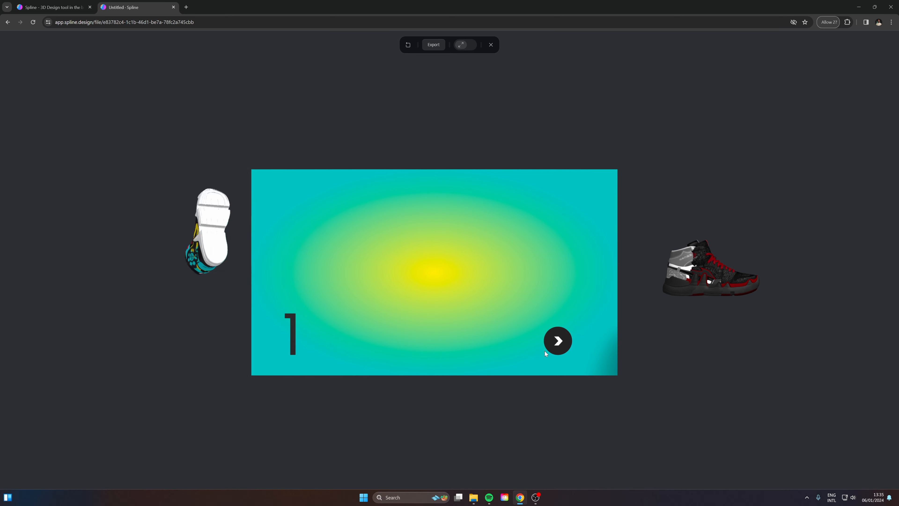
pyautogui.click(554, 343)
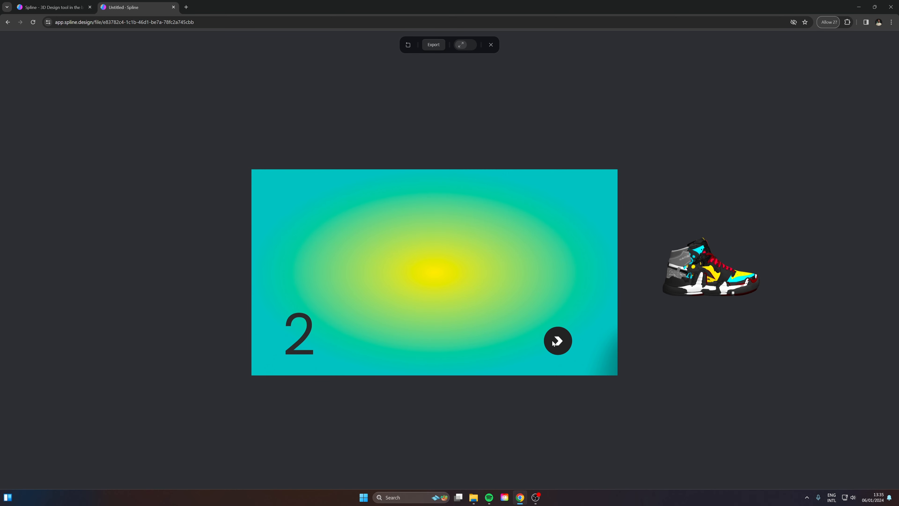
pyautogui.click(556, 342)
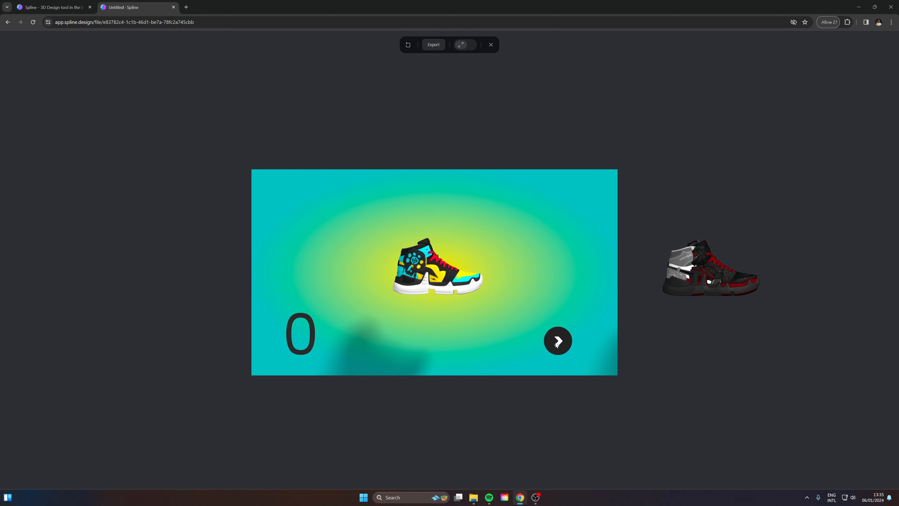
pyautogui.click(556, 345)
pyautogui.click(555, 344)
pyautogui.click(555, 345)
pyautogui.click(554, 345)
pyautogui.click(555, 345)
pyautogui.click(555, 345)
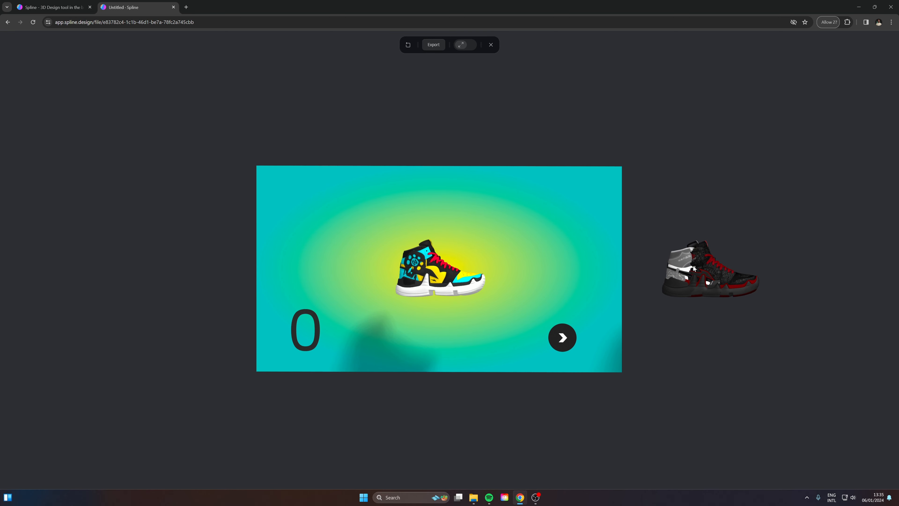
pyautogui.click(491, 45)
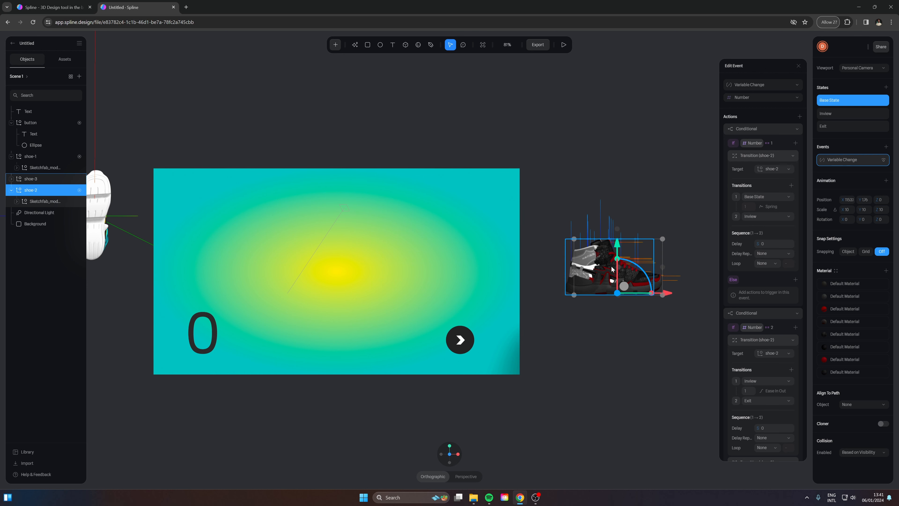
# Step: Review shoe-2's Variable Change conditionals and preview the scene, cycling the numbers to check how the shoes move
pyautogui.scroll(-3, 746, 254)
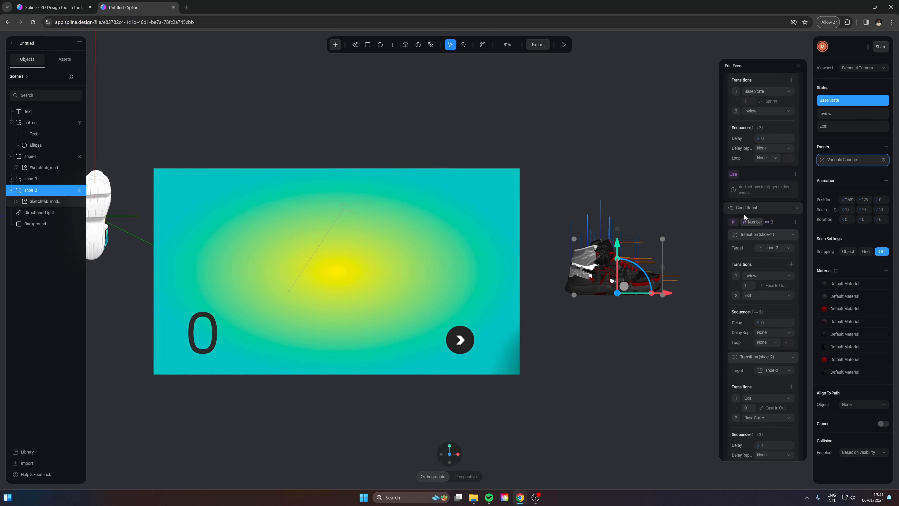
pyautogui.scroll(-1, 769, 225)
pyautogui.scroll(-1, 770, 227)
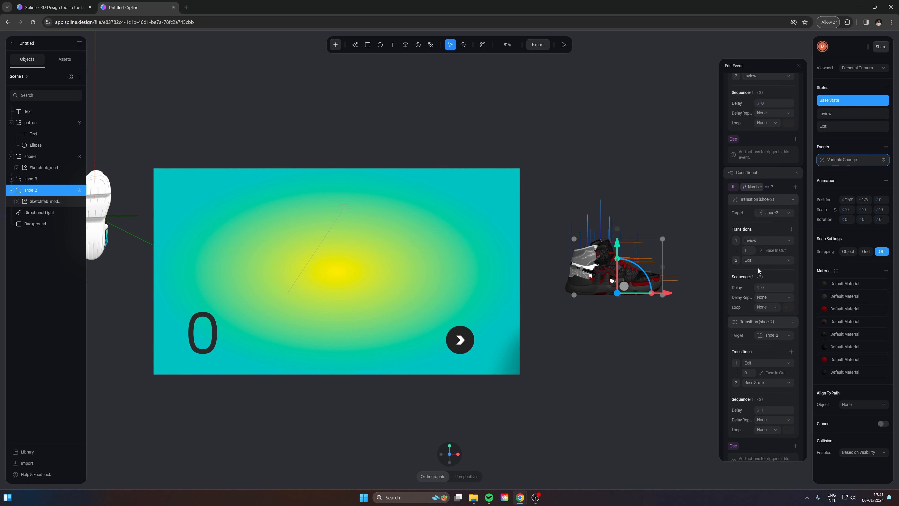
pyautogui.scroll(-1, 758, 270)
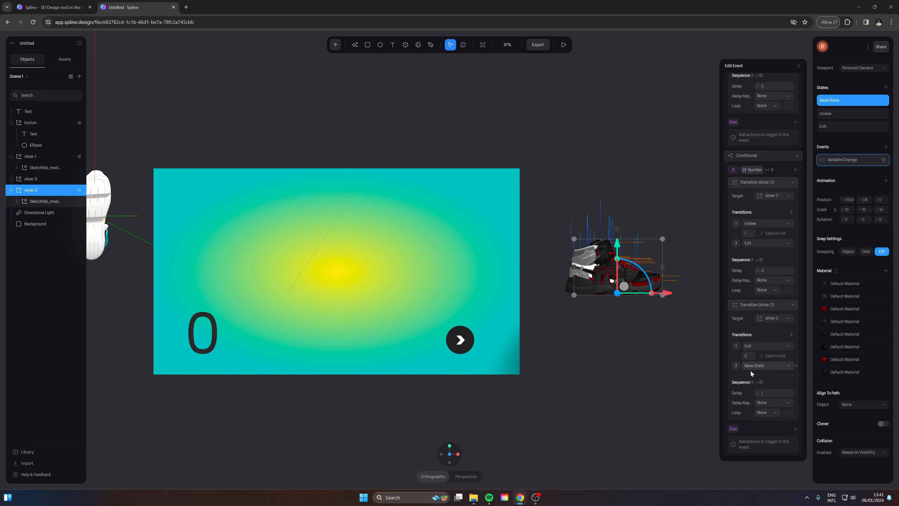
pyautogui.click(564, 44)
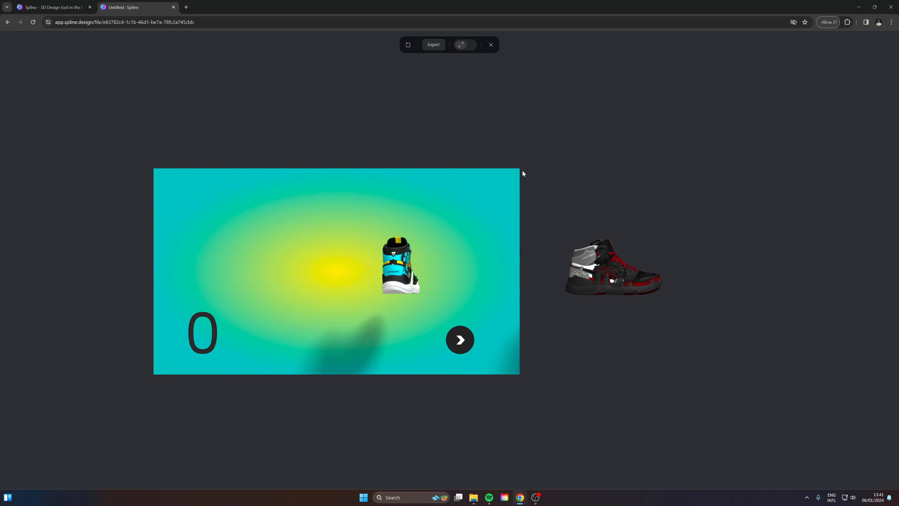
pyautogui.click(467, 344)
pyautogui.click(463, 342)
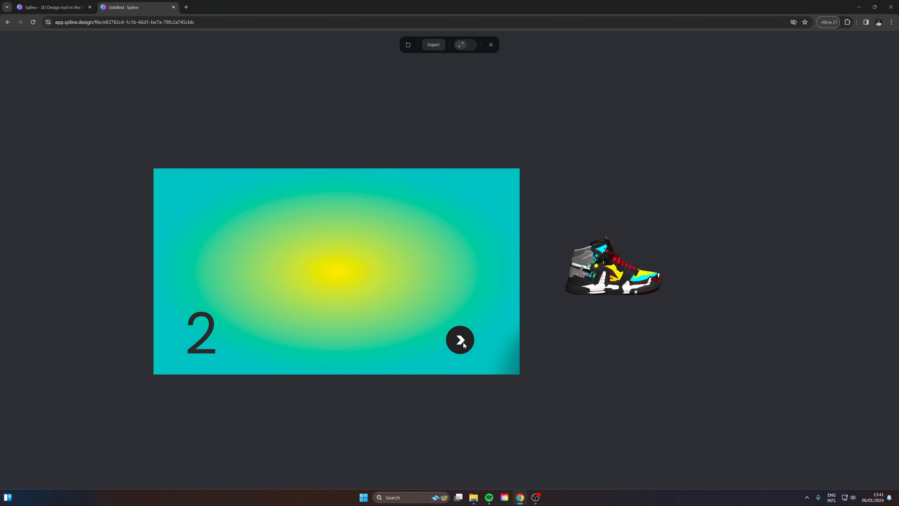
pyautogui.click(463, 342)
pyautogui.click(463, 342)
pyautogui.press('Escape')
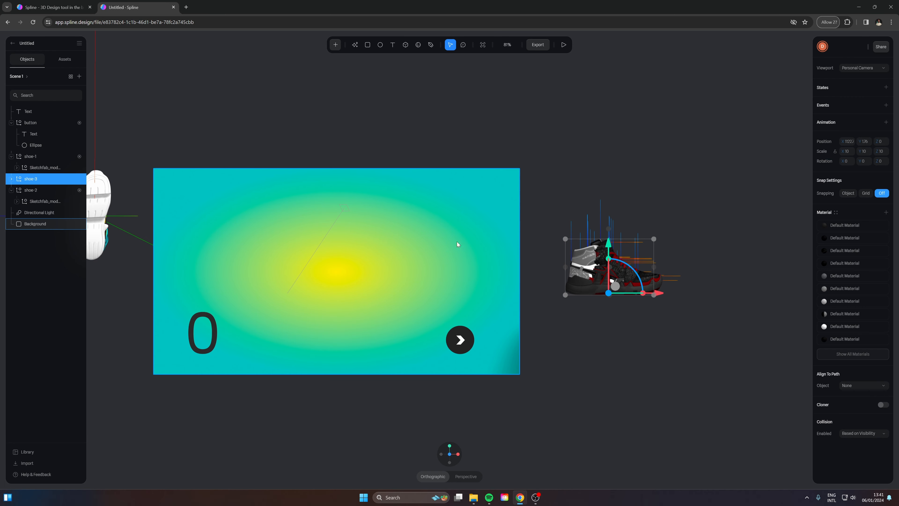
# Step: Add two states to shoe-3 and name them Inview and Exit
pyautogui.click(886, 88)
pyautogui.click(887, 88)
pyautogui.doubleClick(824, 114)
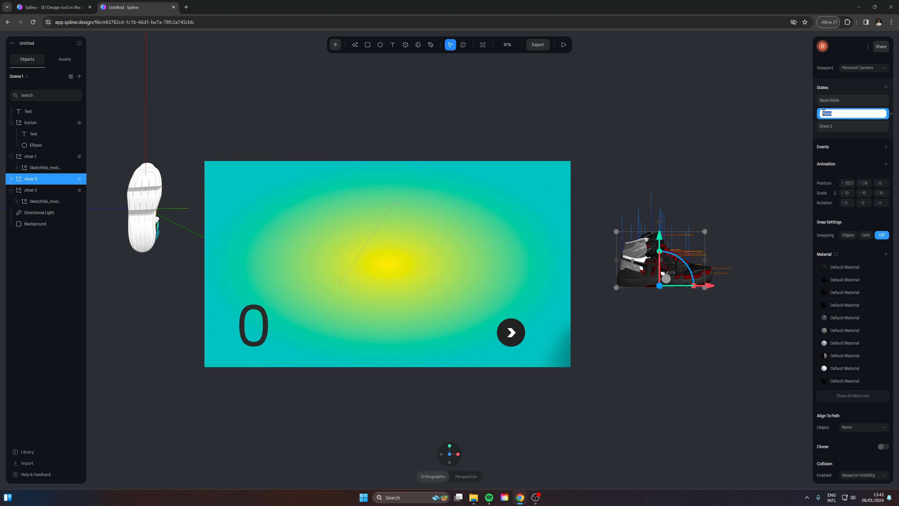
pyautogui.write('InView')
pyautogui.press('Return')
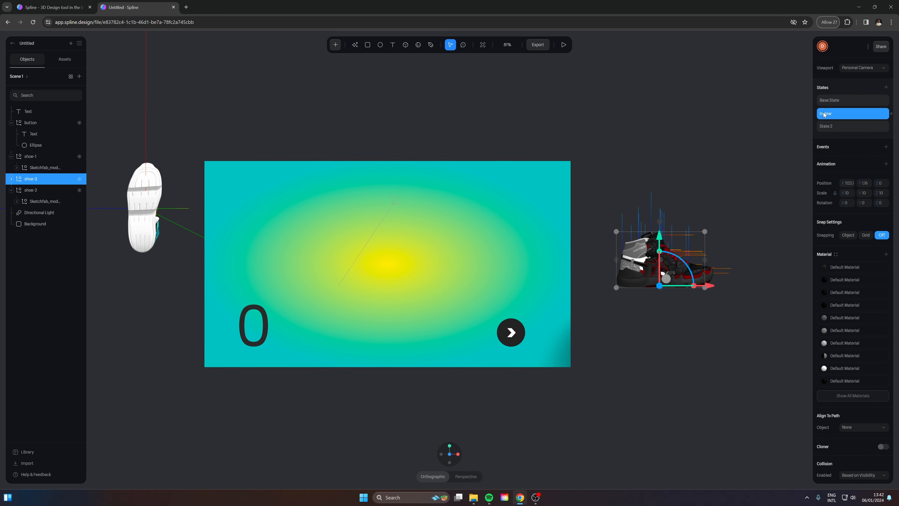
pyautogui.click(832, 127)
pyautogui.doubleClick(830, 127)
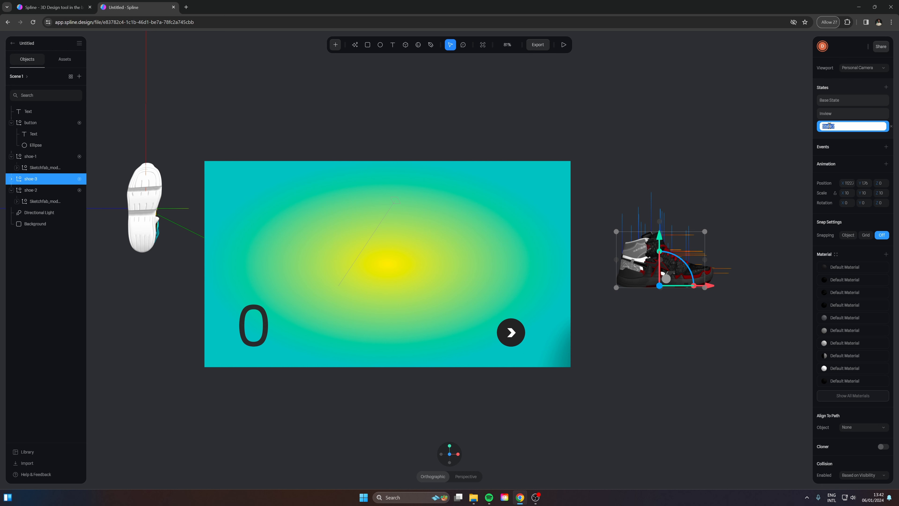
pyautogui.write('Exit')
pyautogui.press('Return')
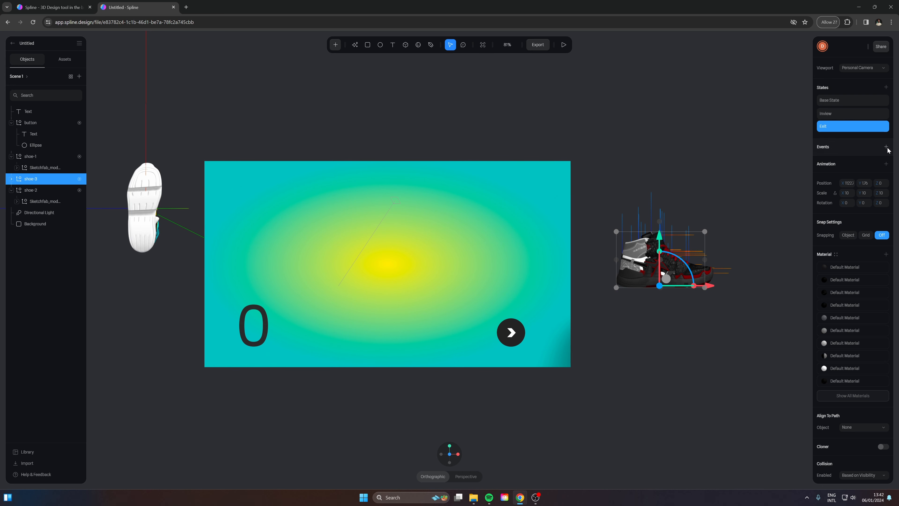
# Step: Add a Variable Change event to shoe-3 with a Conditional action
pyautogui.click(886, 147)
pyautogui.click(762, 84)
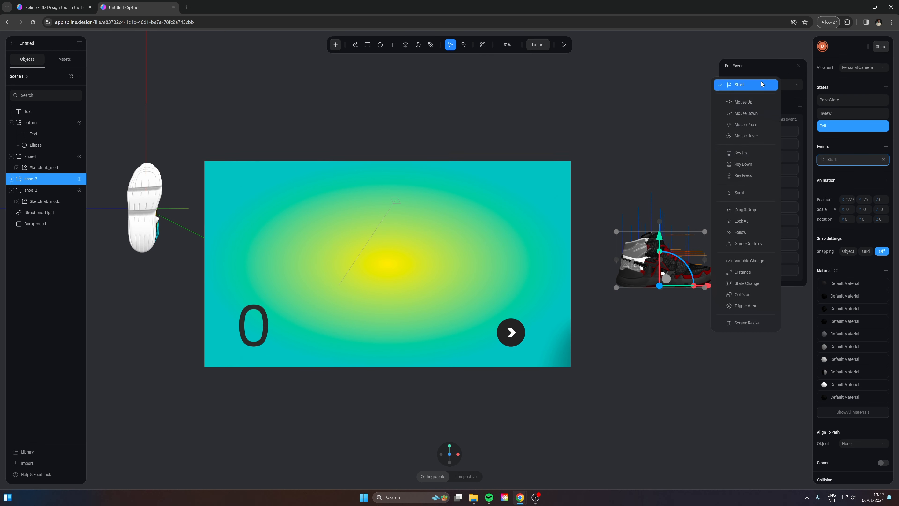
pyautogui.click(749, 261)
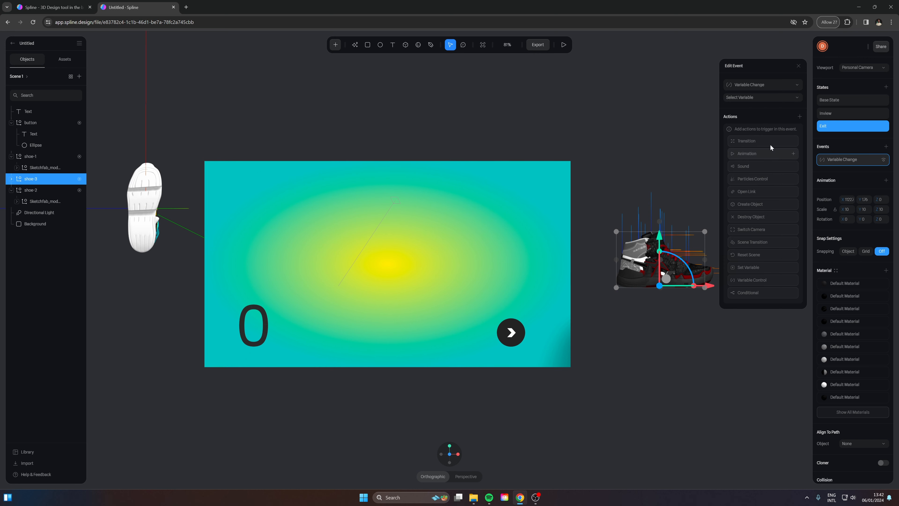
pyautogui.click(799, 116)
pyautogui.click(748, 293)
pyautogui.click(783, 131)
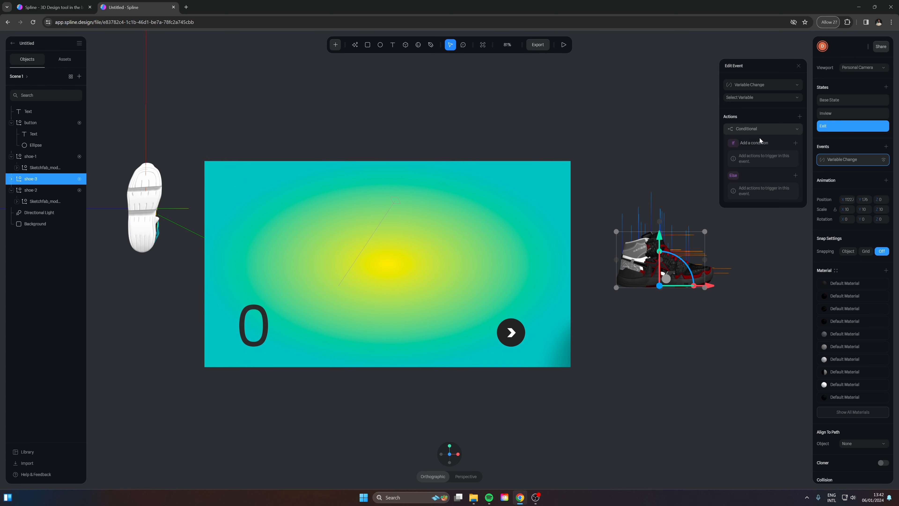
# Step: Set the If condition of shoe-3's Conditional action to Number == 2
pyautogui.click(776, 142)
pyautogui.write('numbe')
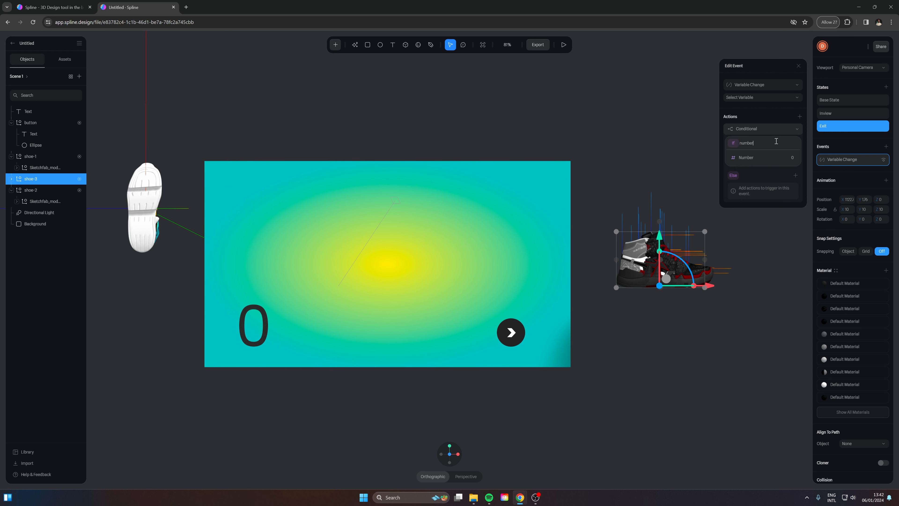
pyautogui.write('r')
pyautogui.press('Return')
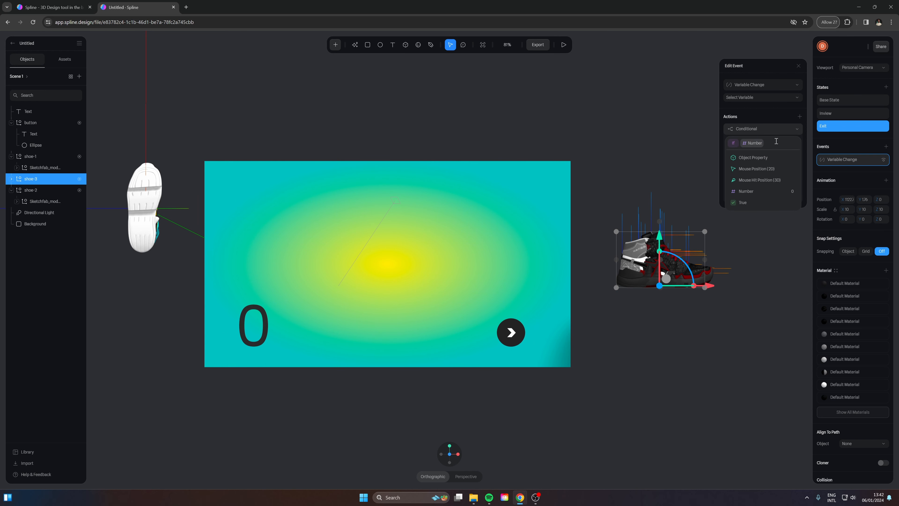
pyautogui.press('Return')
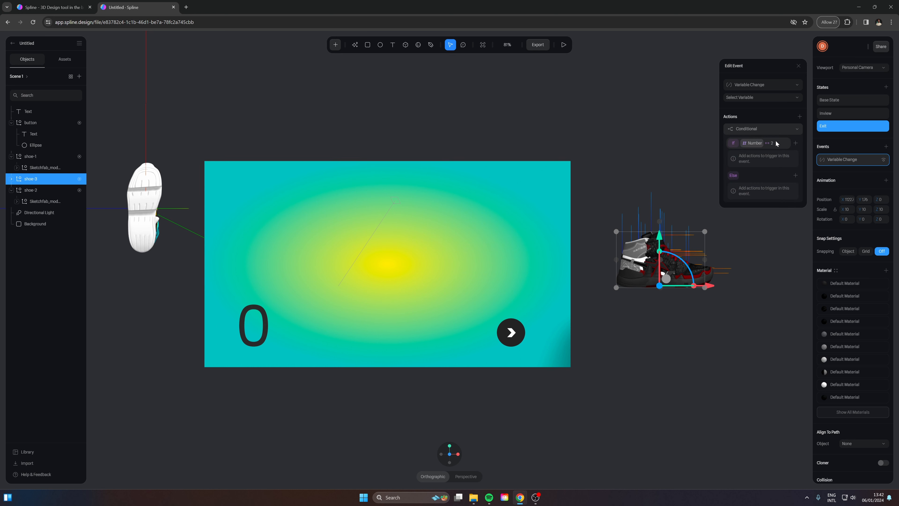
# Step: Add a shoe-3 Transition action to the Number == 2 If branch, starting from Base State
pyautogui.click(795, 143)
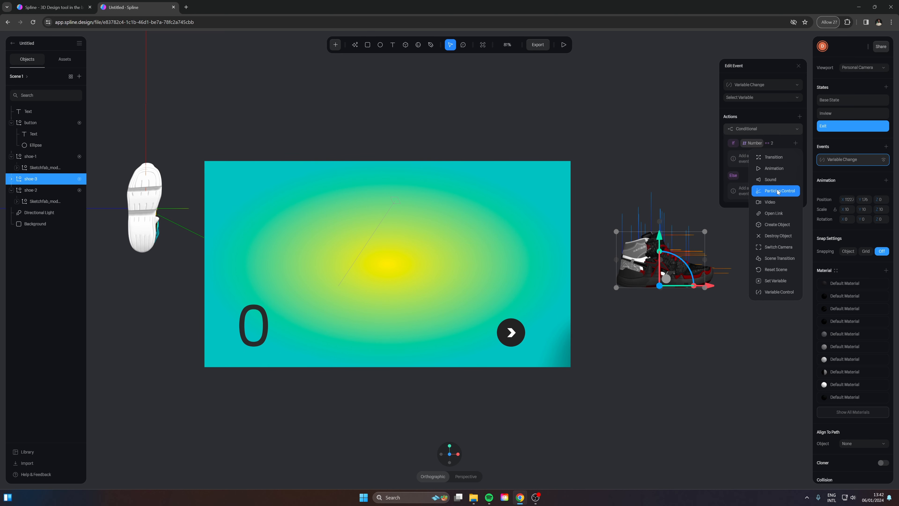
pyautogui.click(774, 158)
pyautogui.click(765, 197)
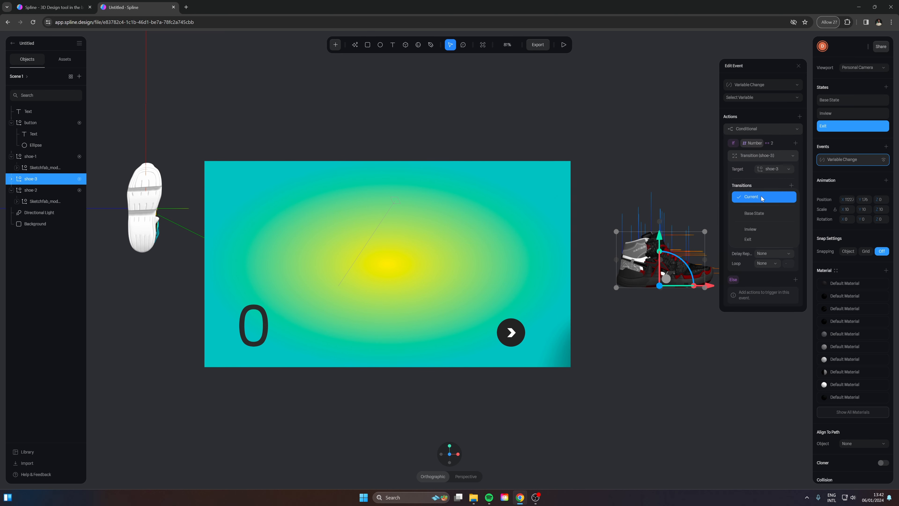
pyautogui.click(753, 214)
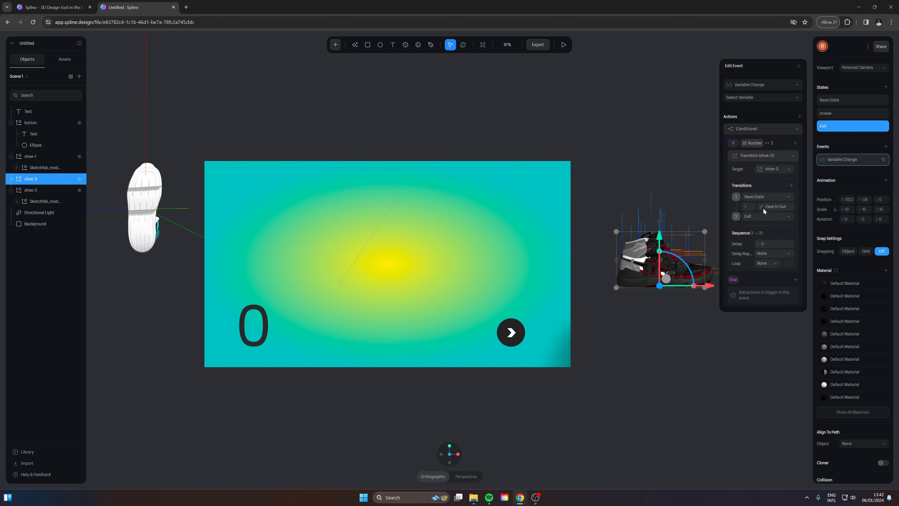
# Step: Set shoe-3's transition to end at Inview using Spring easing with a stiffness of 60
pyautogui.click(775, 208)
pyautogui.click(770, 232)
pyautogui.click(770, 254)
pyautogui.click(759, 251)
pyautogui.write('60')
pyautogui.press('Return')
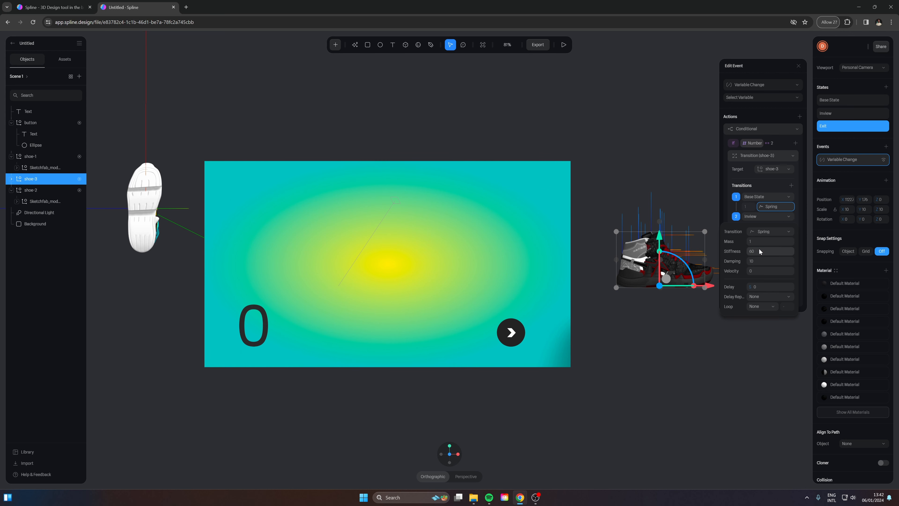
pyautogui.click(774, 170)
# Step: Preview the scene twice, advancing the number to 2 to check how shoe-3 responds
pyautogui.click(562, 45)
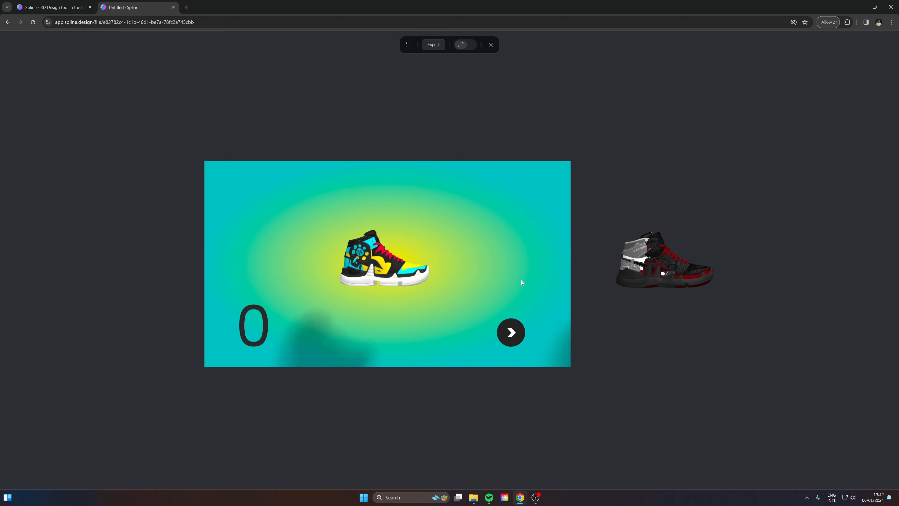
pyautogui.click(514, 326)
pyautogui.click(513, 326)
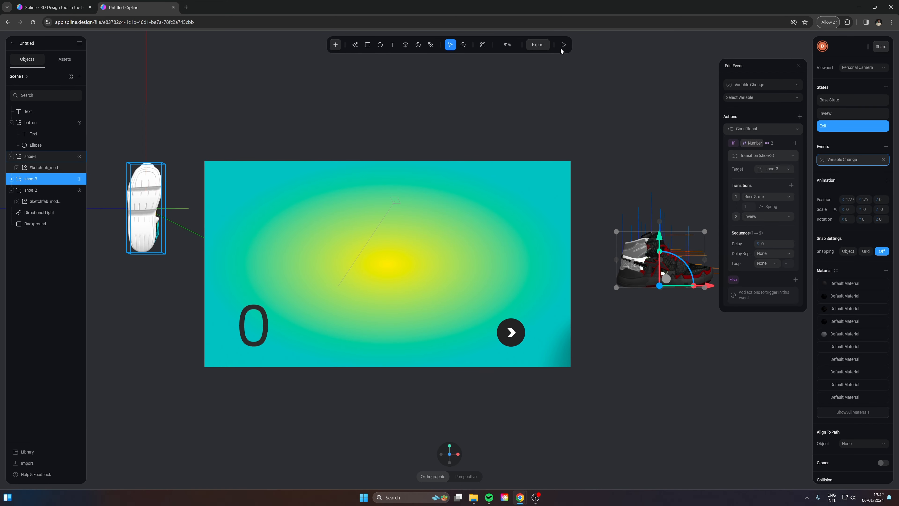
pyautogui.click(564, 44)
pyautogui.click(511, 333)
pyautogui.click(512, 334)
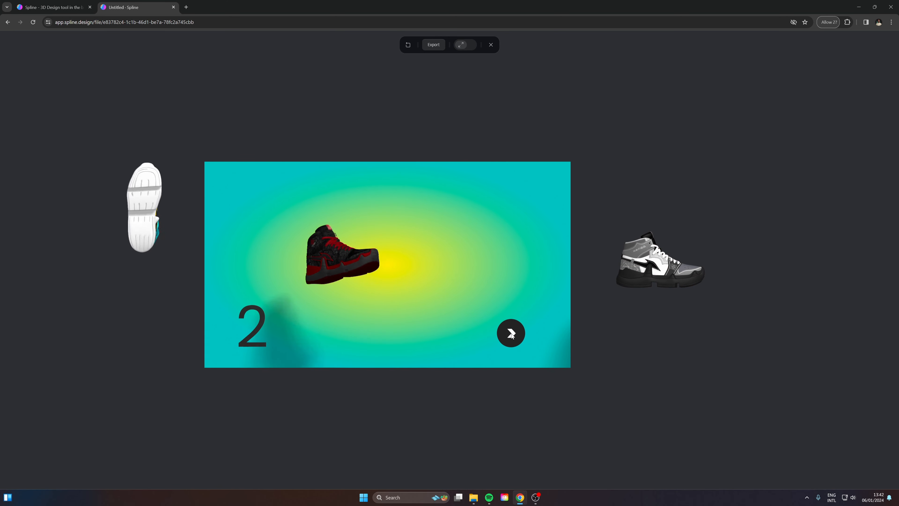
# Step: Exit the preview and compare shoe-3's Base State, Inview and Exit states
pyautogui.click(491, 44)
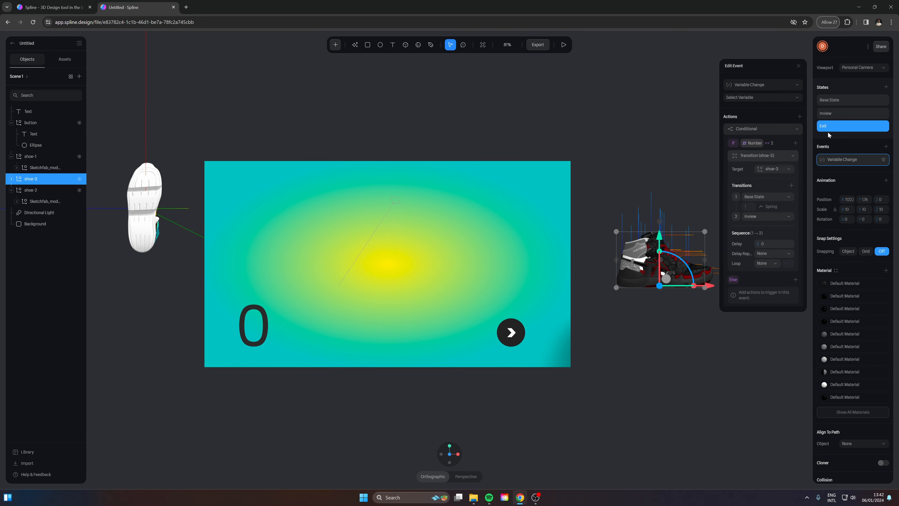
pyautogui.click(830, 113)
pyautogui.click(831, 103)
pyautogui.click(830, 111)
pyautogui.click(829, 129)
pyautogui.click(833, 115)
pyautogui.click(833, 100)
# Step: In shoe-3's Inview state, move the shoe to the middle of the background and rotate it around the Y axis
pyautogui.click(833, 114)
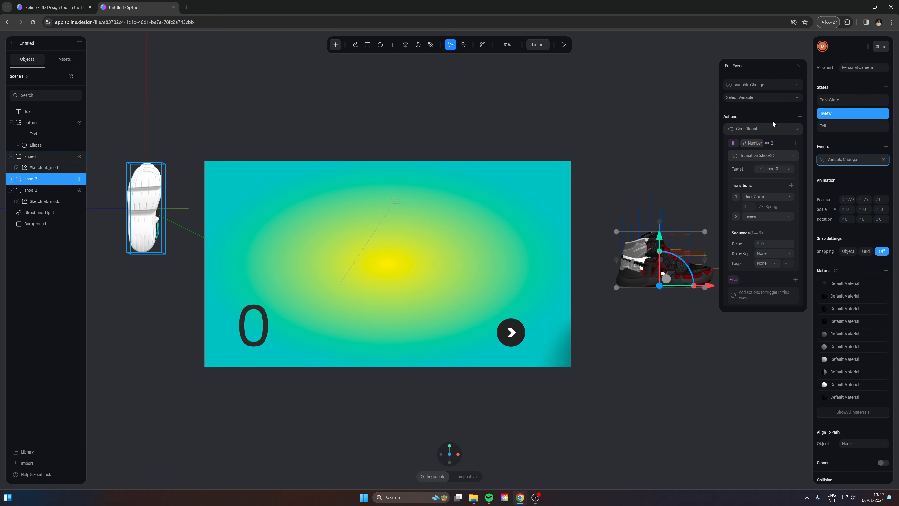
pyautogui.moveTo(709, 291); pyautogui.dragTo(433, 315)
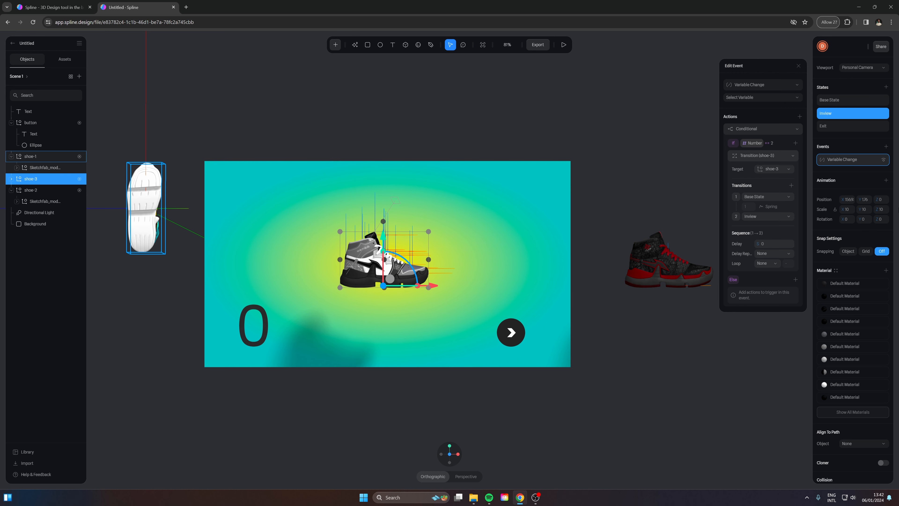
pyautogui.moveTo(858, 220); pyautogui.dragTo(86, 219)
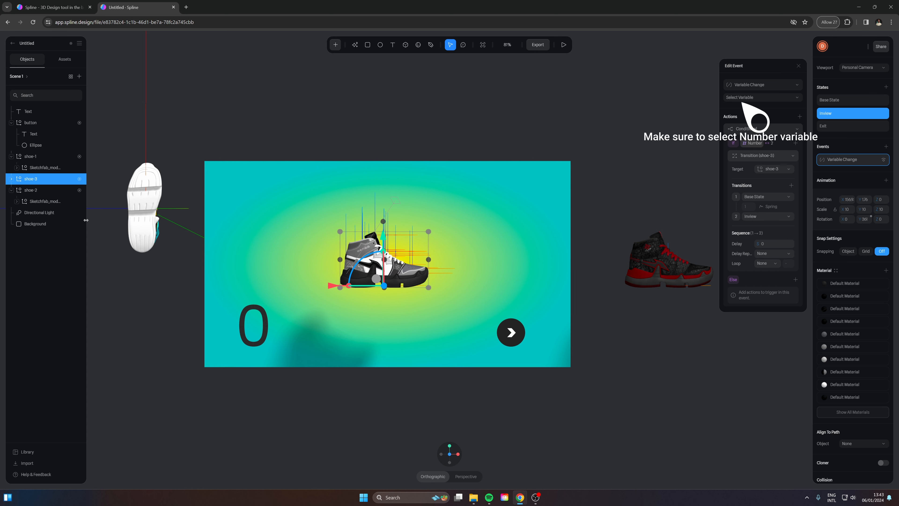
# Step: In shoe-3's Exit state, place the shoe beyond the background's left edge beside shoe-1 and rotate it around the Z and Y axes
pyautogui.click(818, 126)
pyautogui.moveTo(642, 272); pyautogui.dragTo(157, 230)
pyautogui.moveTo(875, 219); pyautogui.dragTo(7, 219)
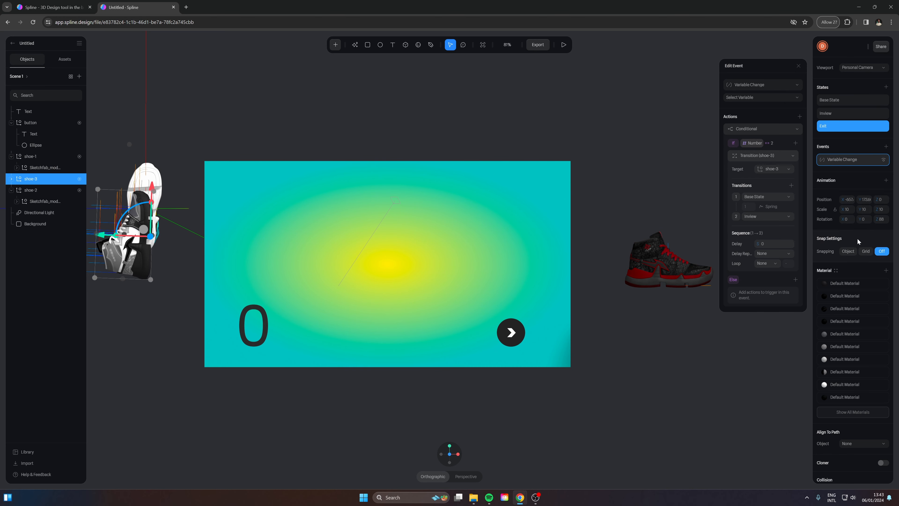
pyautogui.moveTo(859, 220); pyautogui.dragTo(834, 219)
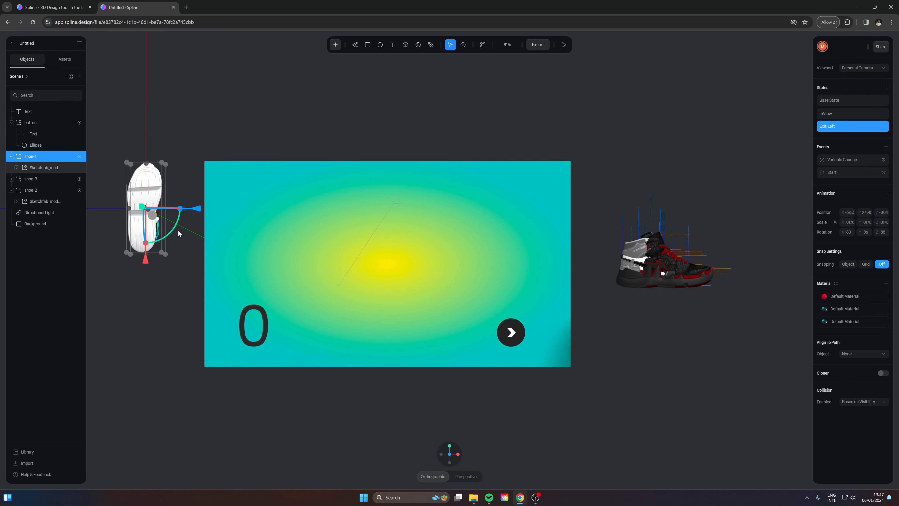
# Step: Add two states to the Background rectangle and name them 02 and 03
pyautogui.click(50, 224)
pyautogui.click(887, 88)
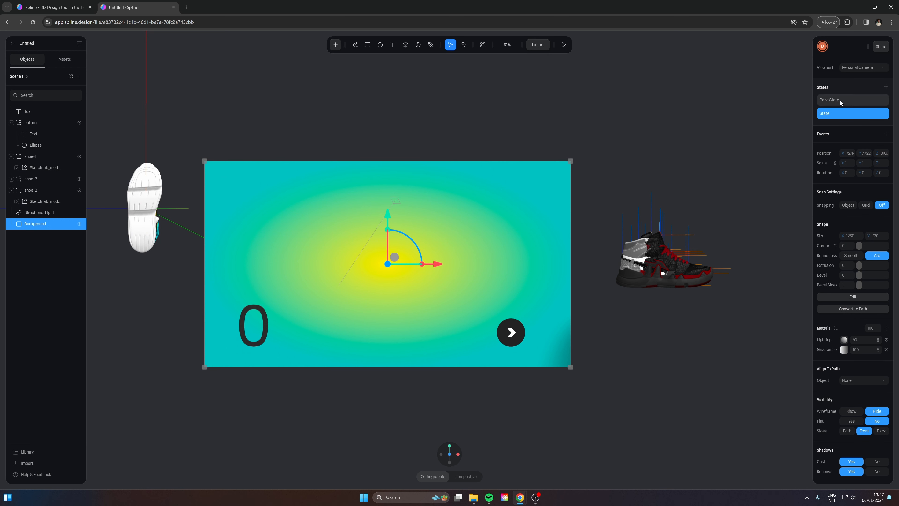
pyautogui.doubleClick(838, 113)
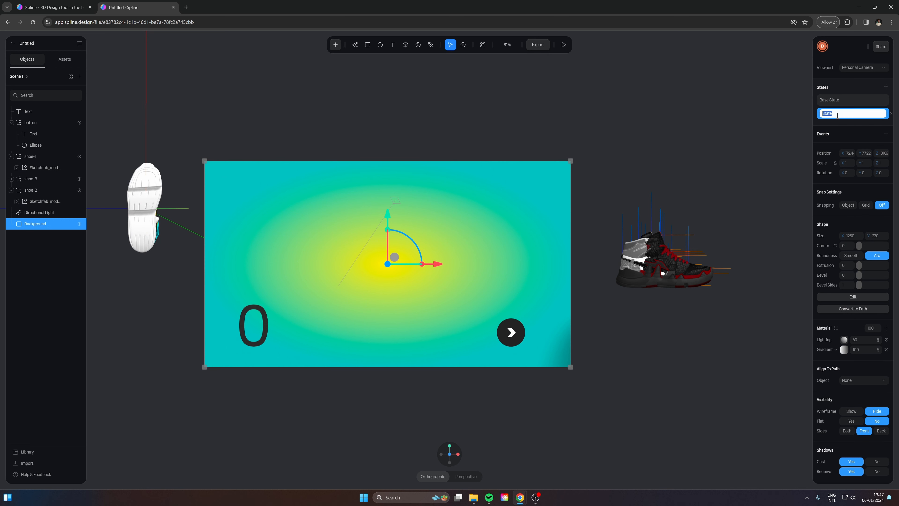
pyautogui.press('Return')
pyautogui.click(886, 87)
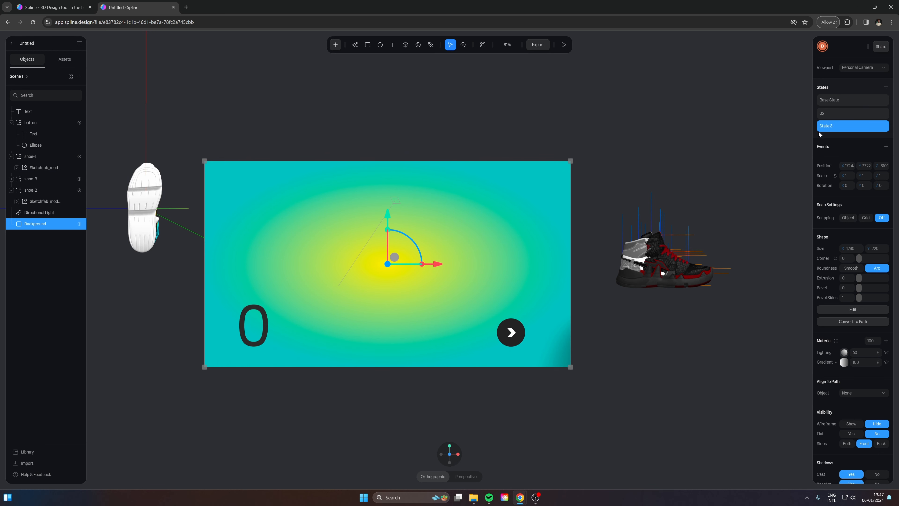
pyautogui.doubleClick(831, 126)
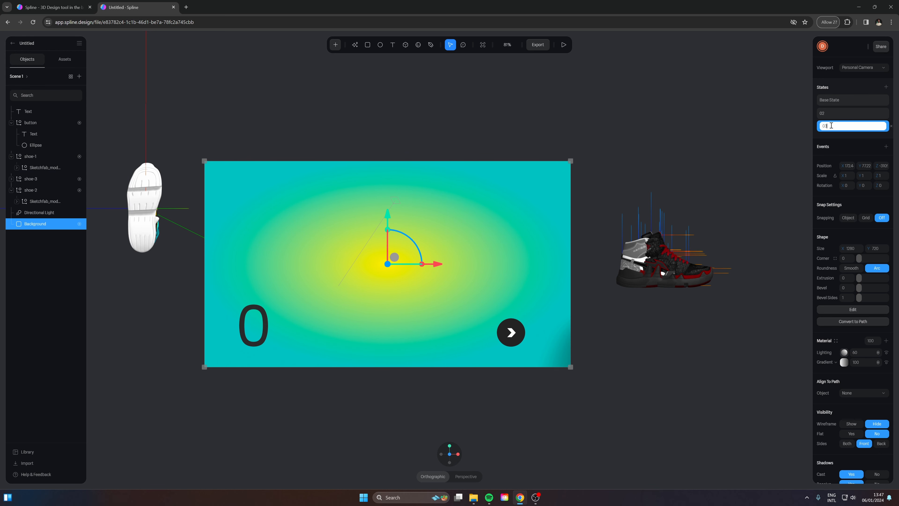
pyautogui.press('Return')
# Step: Set the Background material's Lighting to 0 in state 02
pyautogui.click(858, 101)
pyautogui.click(847, 113)
pyautogui.scroll(-2, 854, 360)
pyautogui.scroll(-1, 853, 359)
pyautogui.click(841, 304)
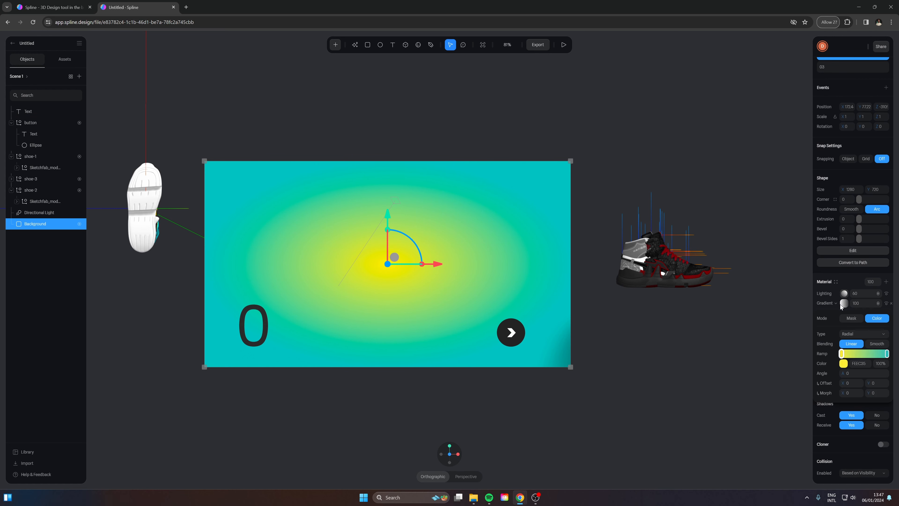
pyautogui.click(842, 303)
pyautogui.moveTo(855, 293); pyautogui.dragTo(680, 294)
# Step: Set the Background material's Lighting to 0 in its Base State
pyautogui.scroll(4, 788, 214)
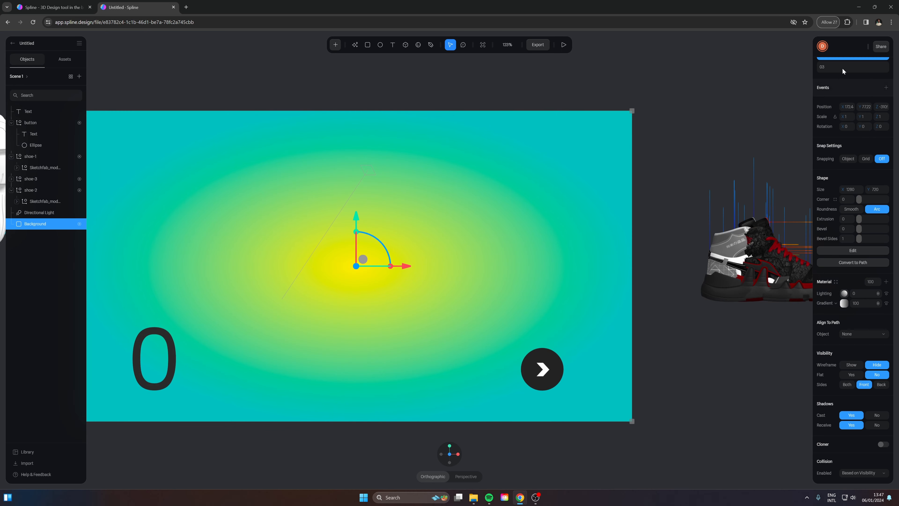
pyautogui.scroll(-2, 795, 277)
pyautogui.scroll(1, 858, 173)
pyautogui.scroll(1, 859, 173)
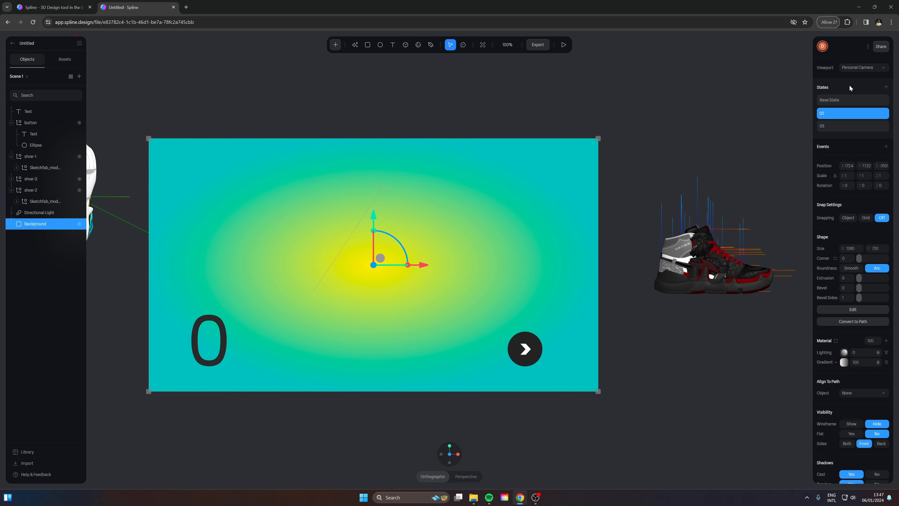
pyautogui.click(837, 101)
pyautogui.moveTo(853, 351); pyautogui.dragTo(752, 351)
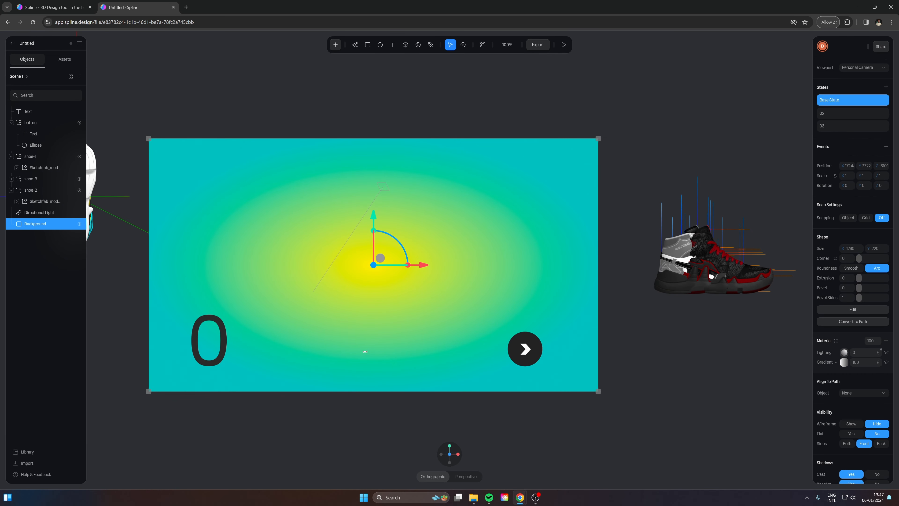
# Step: Recolour the Background's radial gradient in state 02 to a light blue centre and a darker blue outer colour
pyautogui.click(830, 113)
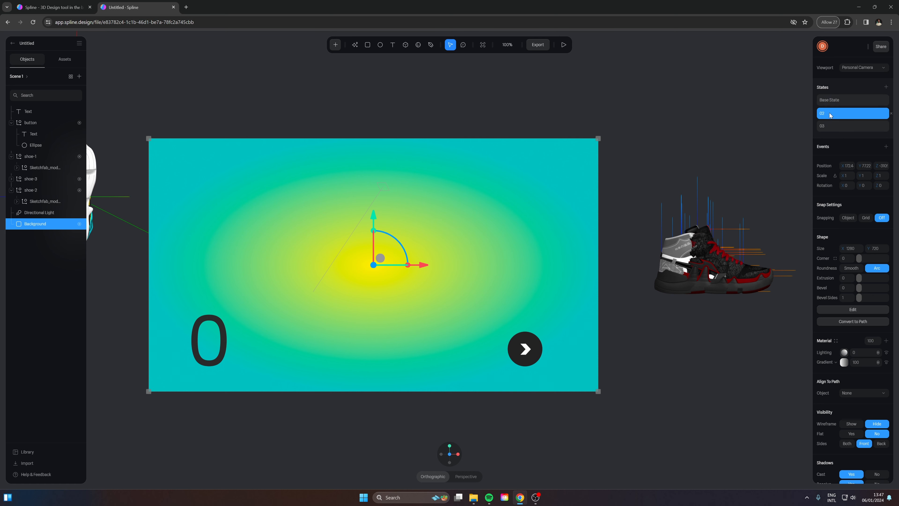
pyautogui.click(844, 362)
pyautogui.click(842, 413)
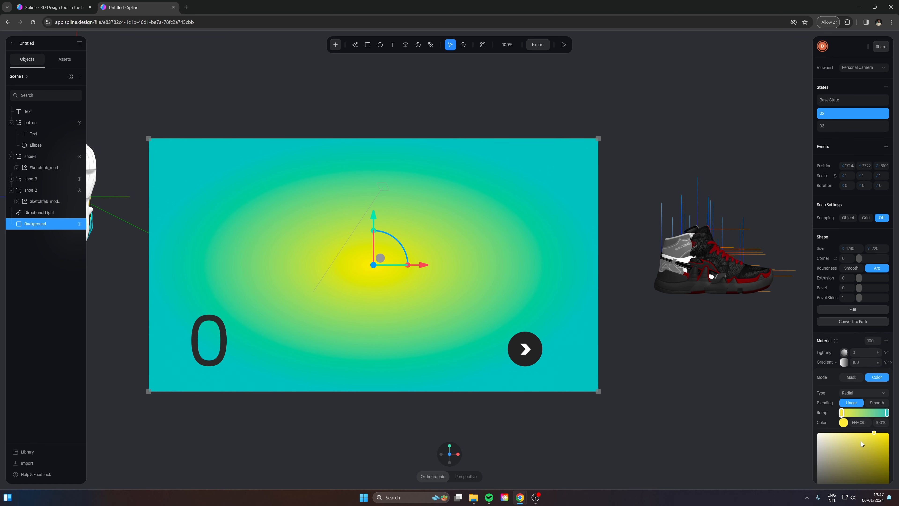
pyautogui.scroll(-2, 862, 444)
pyautogui.moveTo(848, 455); pyautogui.dragTo(869, 454)
pyautogui.click(887, 353)
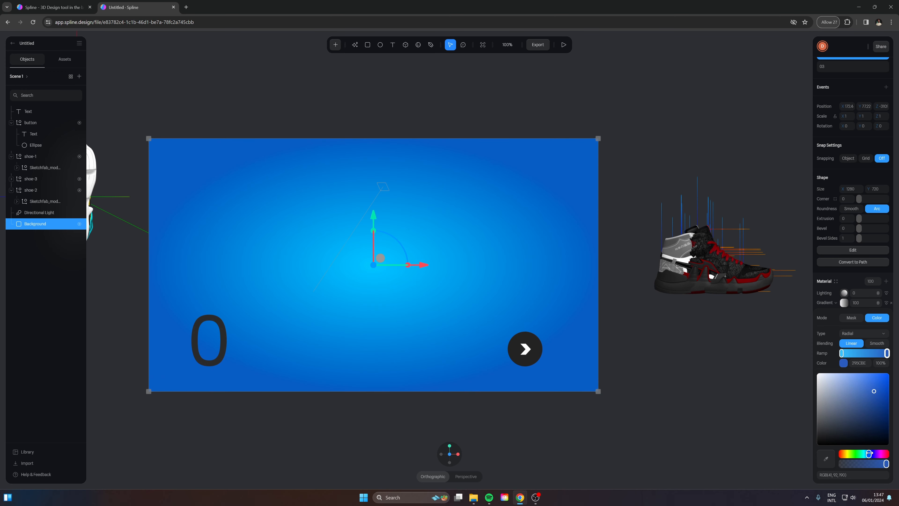
# Step: In the Background's state 03, change the hue of the radial gradient's outer colour and open its centre colour for editing
pyautogui.scroll(2, 858, 102)
pyautogui.click(823, 127)
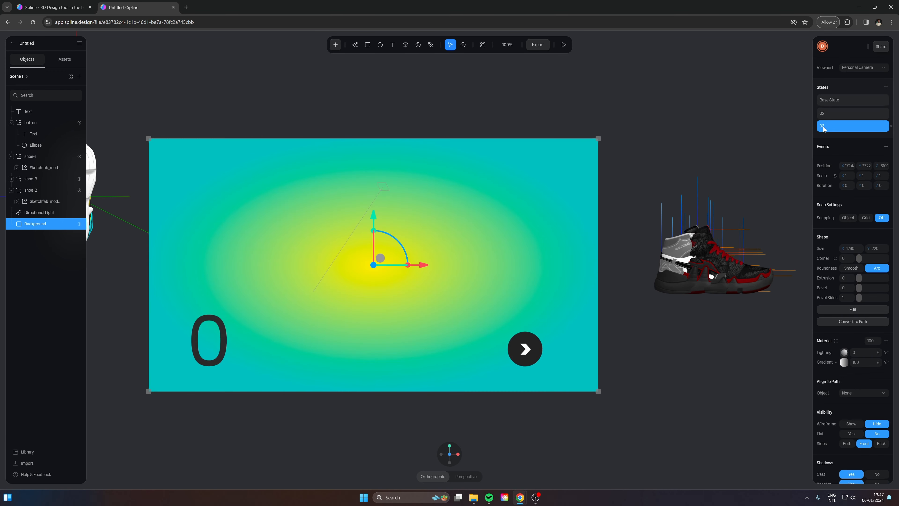
pyautogui.scroll(-2, 860, 357)
pyautogui.click(844, 303)
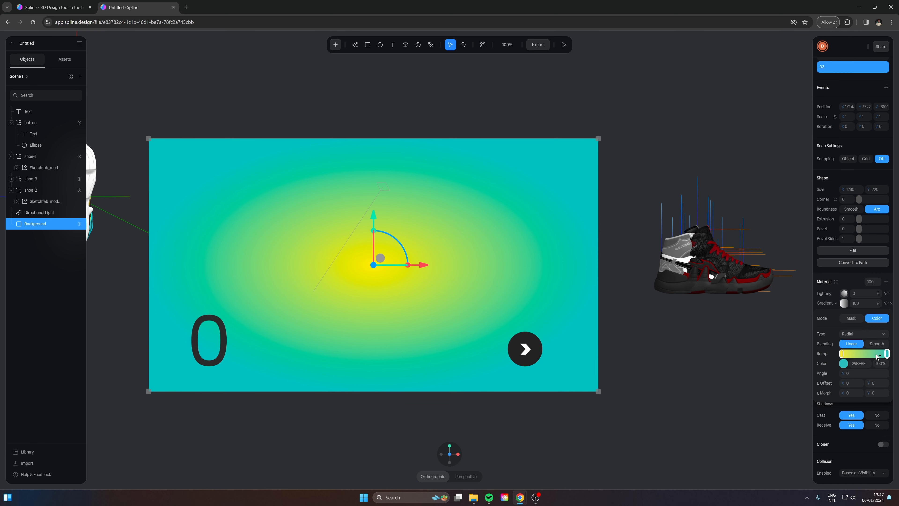
pyautogui.click(887, 353)
pyautogui.moveTo(866, 452)
pyautogui.mouseDown()
pyautogui.moveTo(887, 455)
pyautogui.moveTo(874, 458)
pyautogui.mouseUp()
pyautogui.click(842, 354)
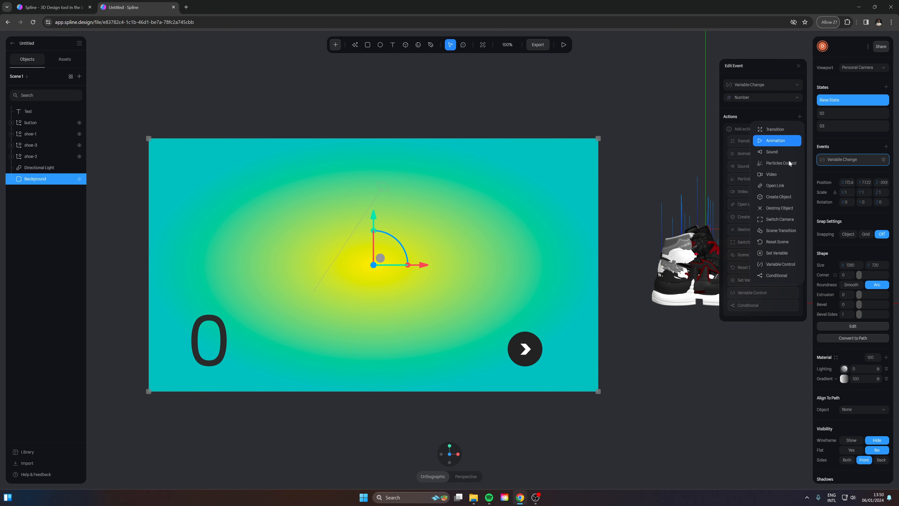
# Step: Add a Conditional action to the Background's Variable Change event with the If condition Number == 0
pyautogui.click(778, 274)
pyautogui.click(762, 143)
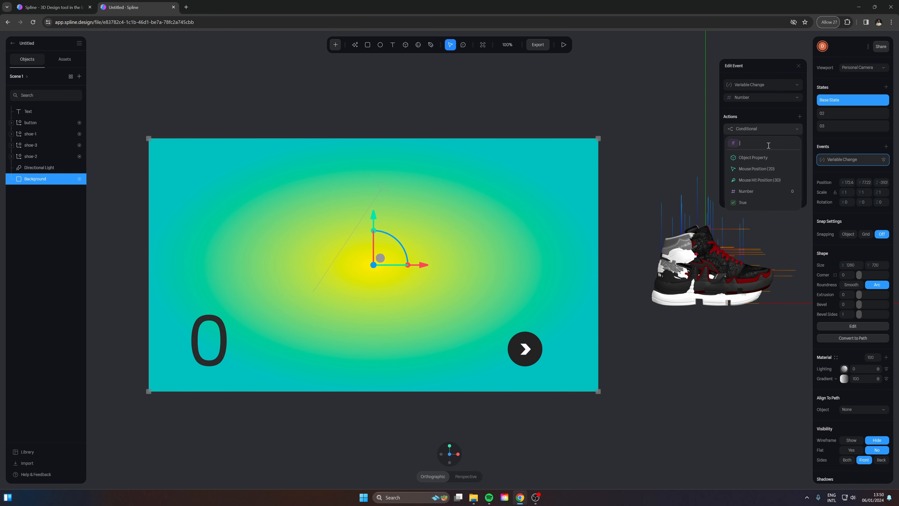
pyautogui.write('Number')
pyautogui.press('Return')
pyautogui.write('0')
pyautogui.press('Return')
# Step: Add a Background Transition action to the Number == 0 If branch, going from Current to Base State
pyautogui.click(796, 143)
pyautogui.click(768, 157)
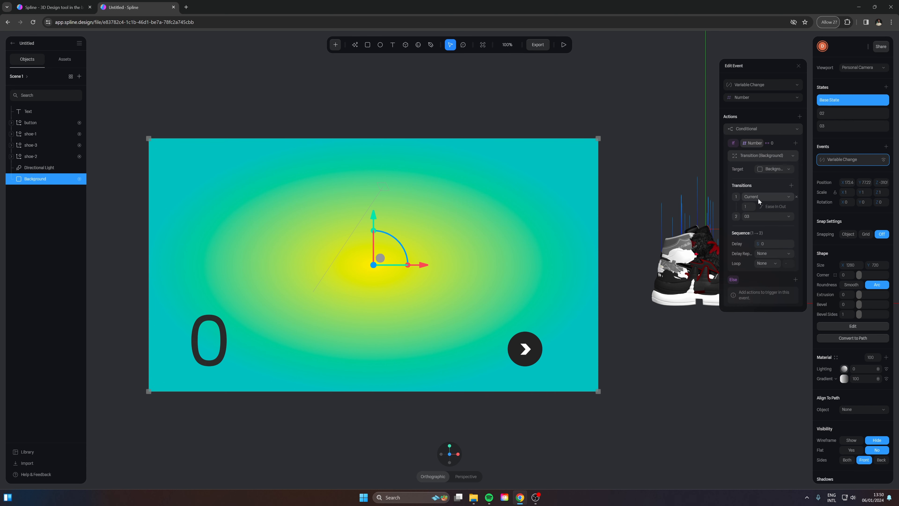
pyautogui.click(765, 216)
pyautogui.click(760, 184)
pyautogui.click(777, 129)
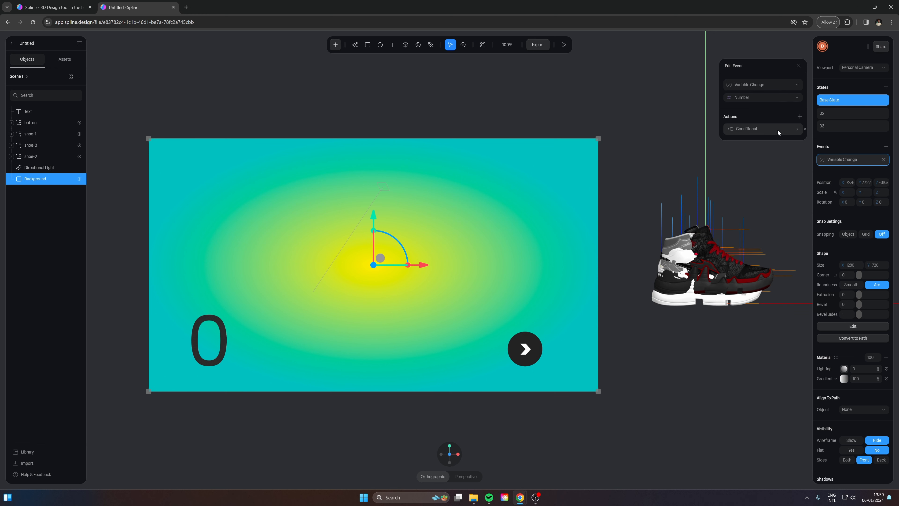
# Step: Add a second Conditional action to the Background's event with the If condition Number == 1
pyautogui.click(800, 117)
pyautogui.click(782, 276)
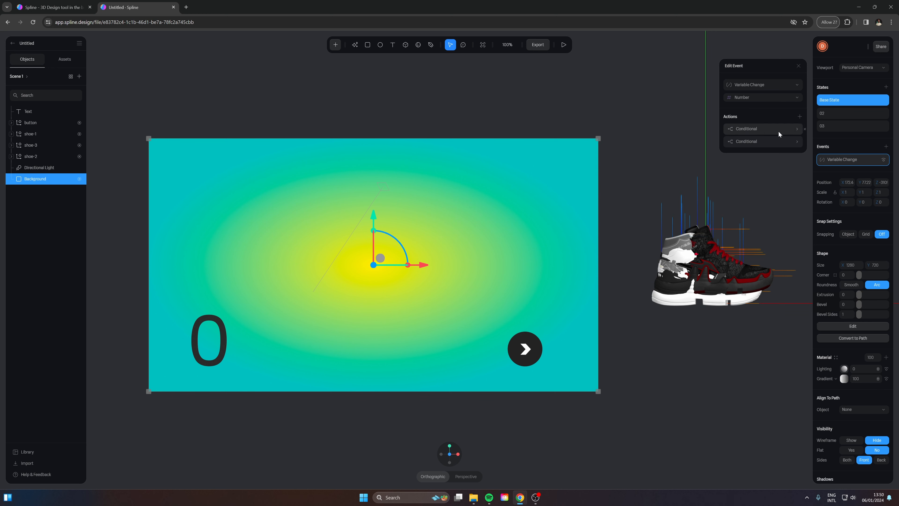
pyautogui.click(764, 128)
pyautogui.click(766, 143)
pyautogui.write('number')
pyautogui.press('Return')
pyautogui.write('==1')
pyautogui.press('Return')
# Step: Add a Background Transition action to the Number == 1 If branch, going from Current to state 02
pyautogui.click(797, 142)
pyautogui.click(782, 156)
pyautogui.click(782, 157)
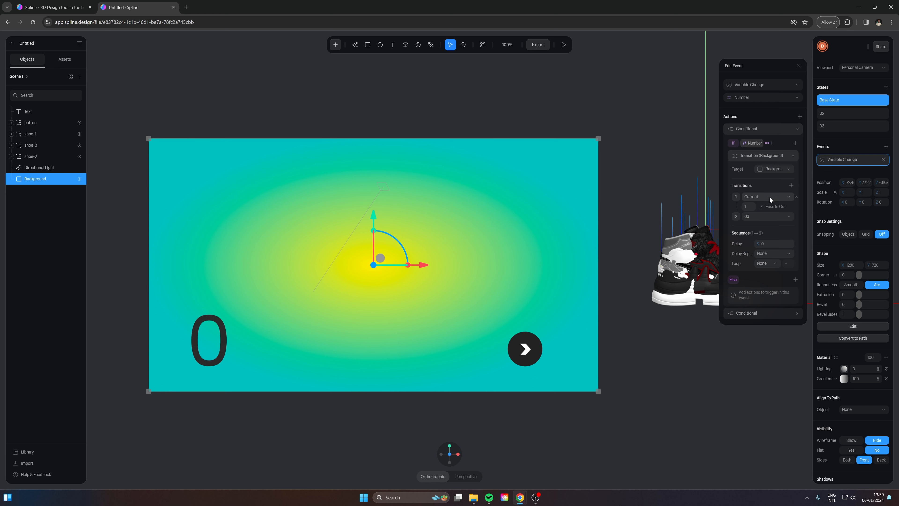
pyautogui.click(759, 197)
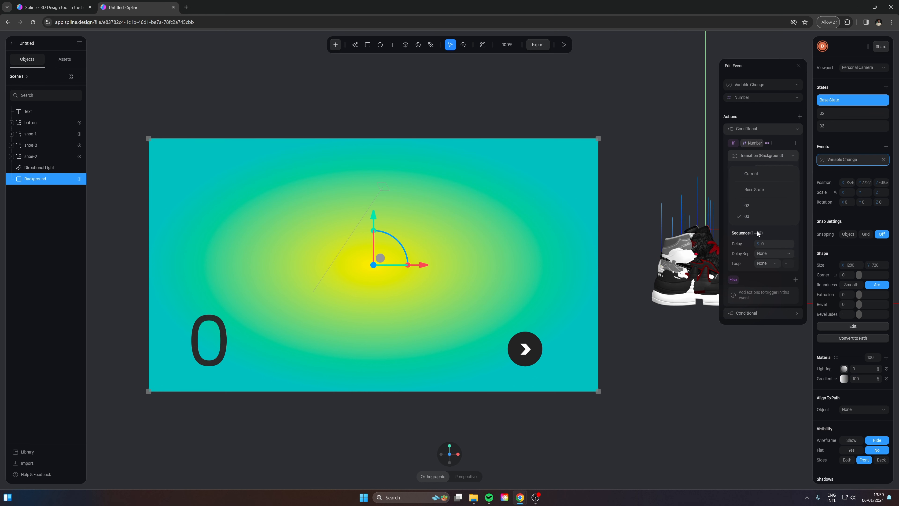
# Step: Preview the scene, advance the number to 2 to check the background colour change, and exit the preview
pyautogui.click(564, 44)
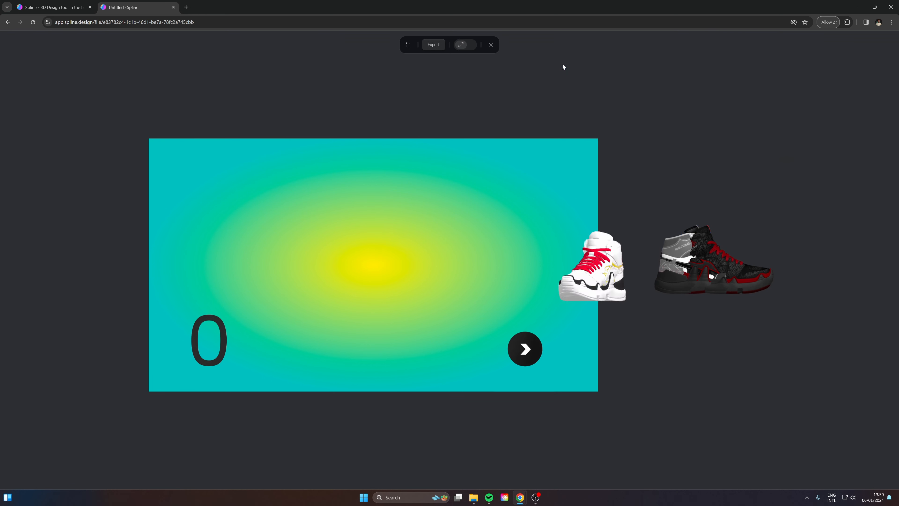
pyautogui.click(532, 349)
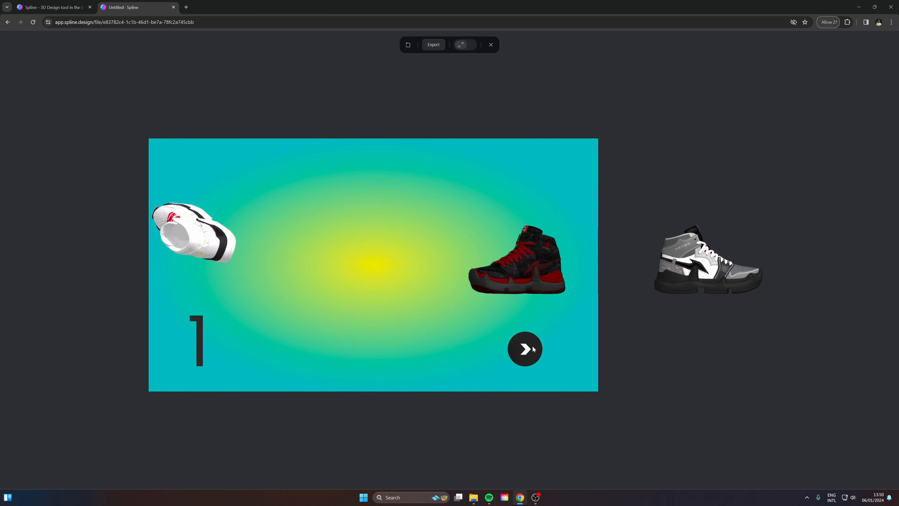
pyautogui.click(531, 349)
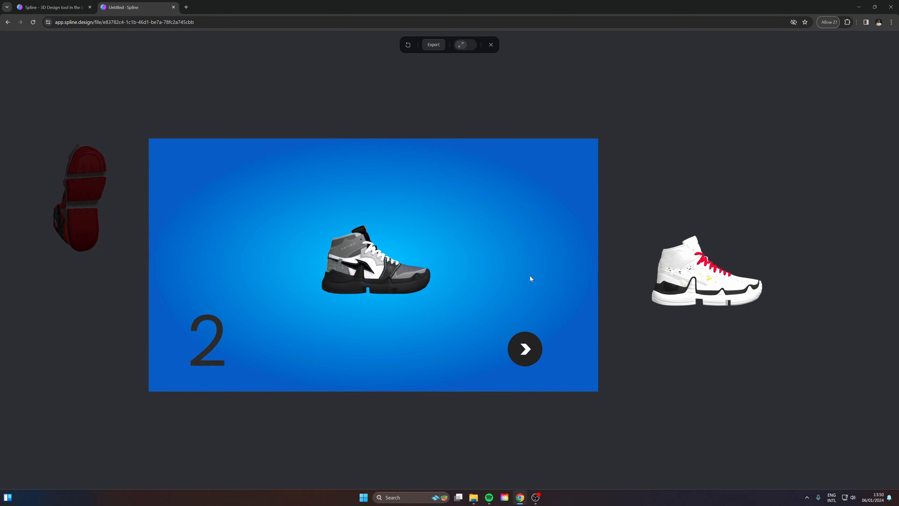
pyautogui.click(491, 45)
# Step: Add a third Conditional action to the Background's event with the If condition Number == 2
pyautogui.click(769, 156)
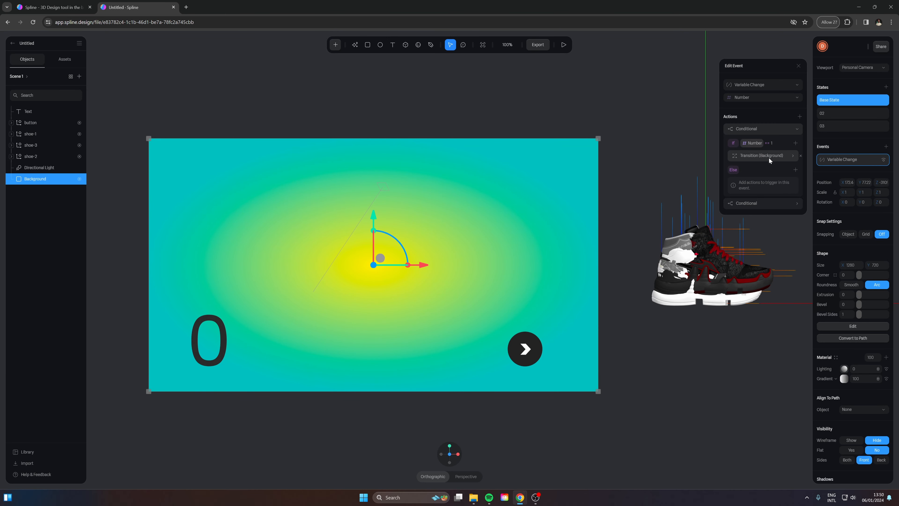
pyautogui.click(797, 129)
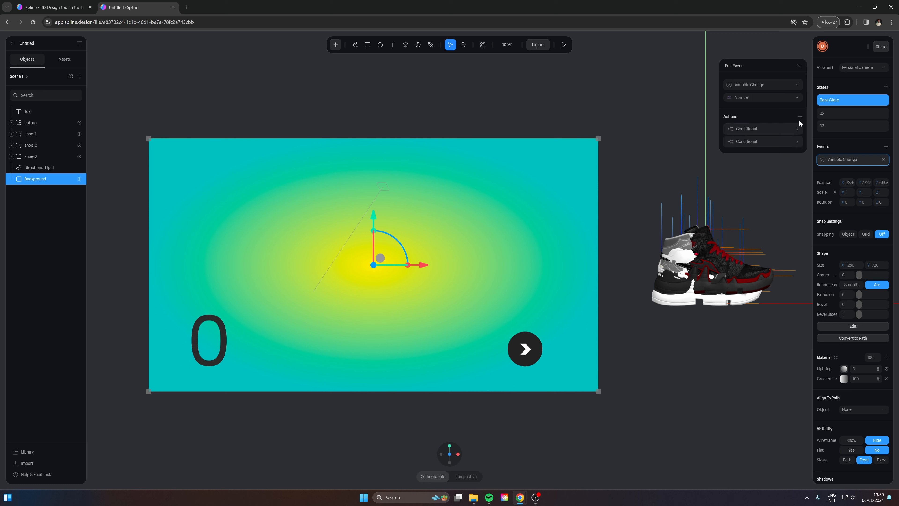
pyautogui.click(790, 128)
pyautogui.click(790, 275)
pyautogui.click(750, 128)
pyautogui.click(767, 143)
pyautogui.write('number')
pyautogui.press('Return')
pyautogui.press('Return')
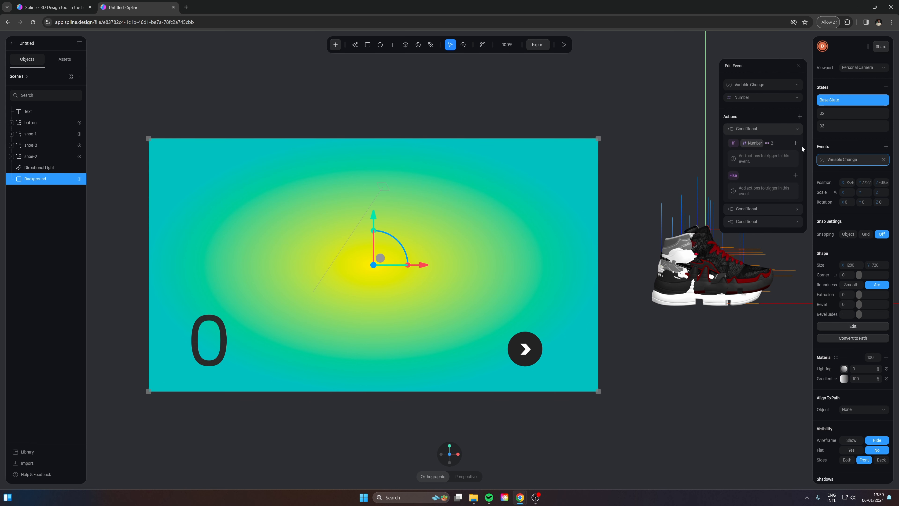
# Step: Add a Background Transition action to the Number == 2 If branch, going from Current to state 03
pyautogui.click(796, 143)
pyautogui.click(776, 159)
pyautogui.click(767, 172)
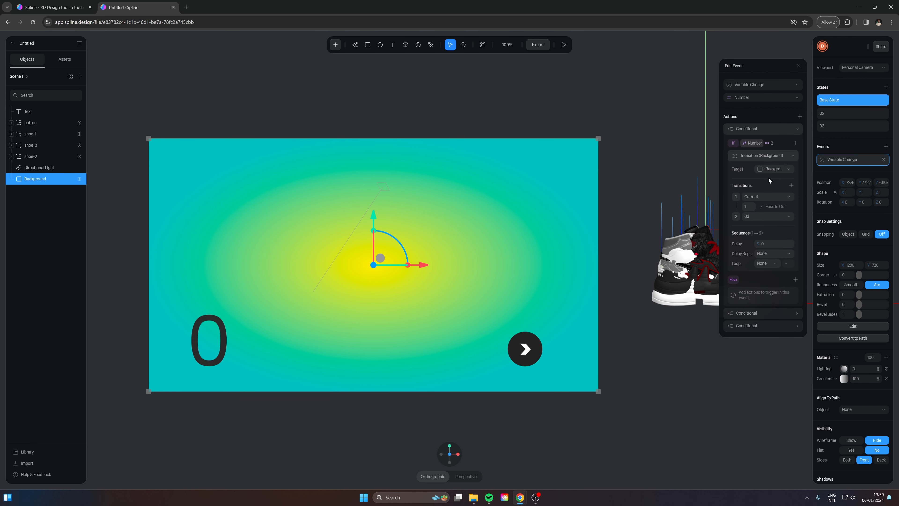
pyautogui.click(753, 216)
# Step: Preview the scene and cycle the number through all three shoes back to 0 to check the background transitions
pyautogui.click(564, 45)
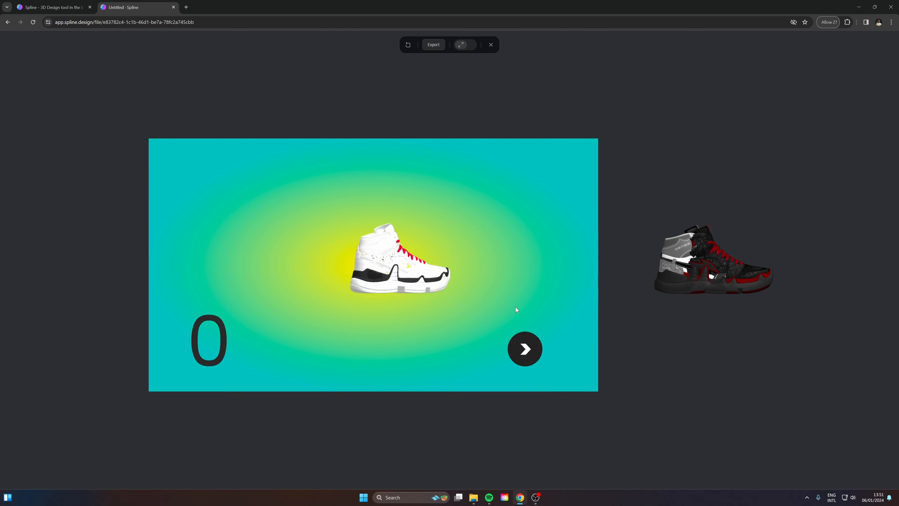
pyautogui.click(522, 344)
pyautogui.click(521, 349)
pyautogui.click(522, 349)
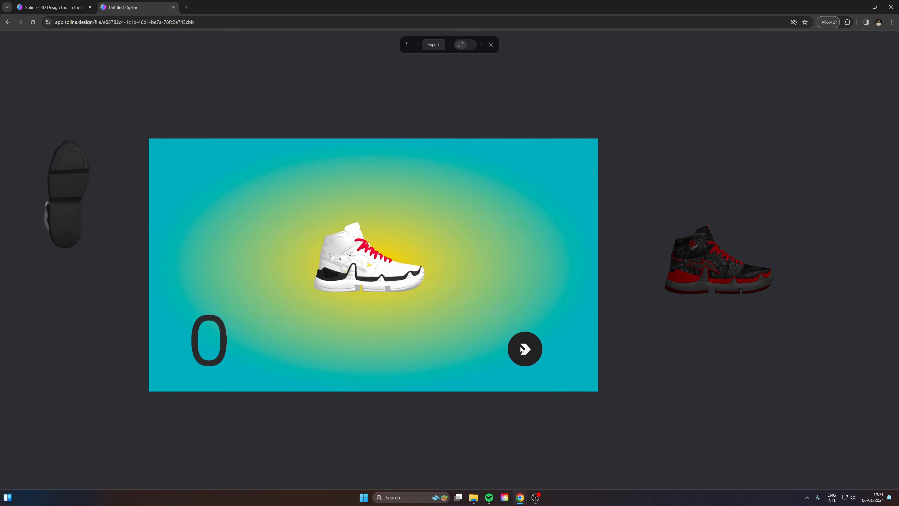
# Step: Exit the preview and enlarge shoe-1 uniformly by about a third in its InView state
pyautogui.click(522, 349)
pyautogui.press('Escape')
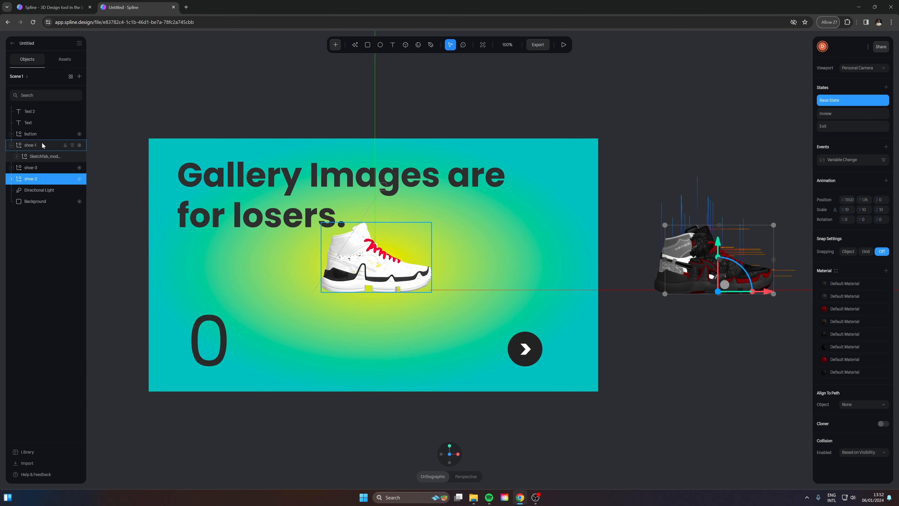
pyautogui.click(43, 145)
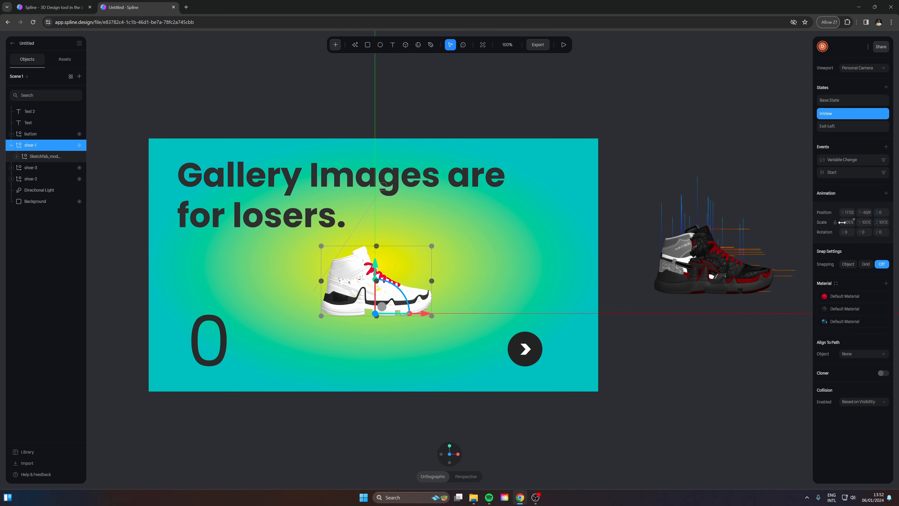
pyautogui.moveTo(854, 220); pyautogui.dragTo(268, 311)
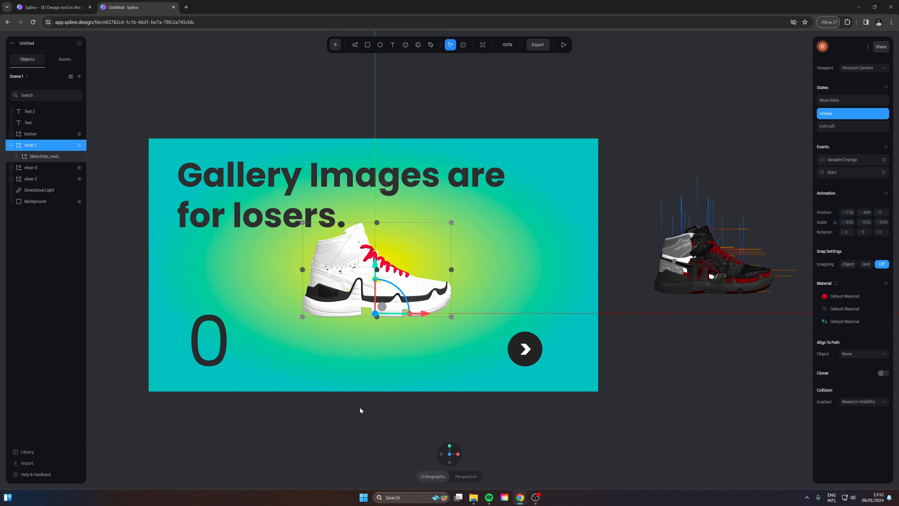
# Step: Preview the scene twice to check how the enlarged shoe-1 enters, and exit the preview
pyautogui.click(564, 45)
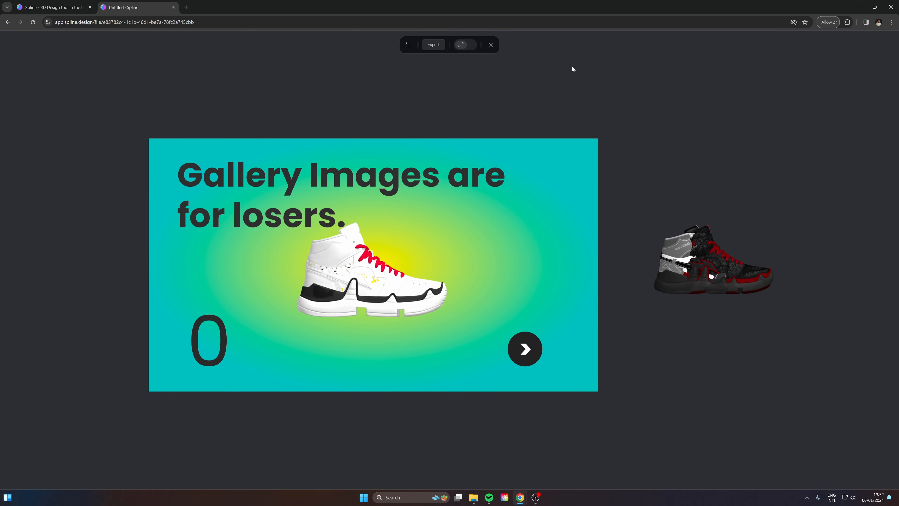
pyautogui.click(491, 45)
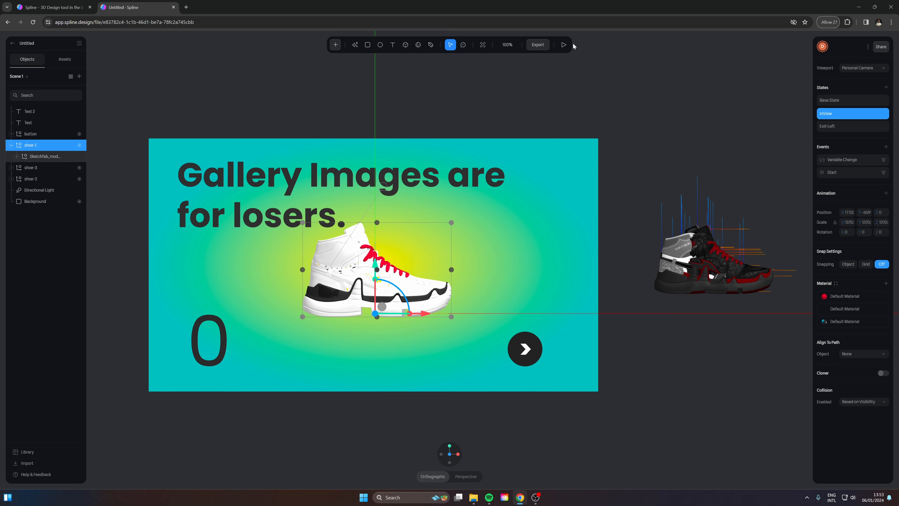
pyautogui.click(564, 45)
pyautogui.click(491, 45)
# Step: Set shoe-1's Y rotation to 360 in its Base State and preview its entrance spin
pyautogui.click(836, 100)
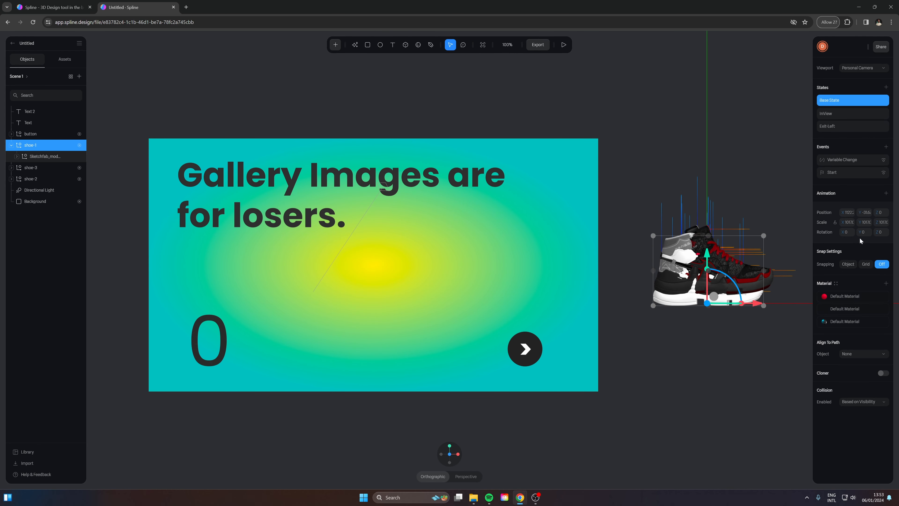
pyautogui.moveTo(858, 232); pyautogui.dragTo(87, 232)
pyautogui.click(564, 45)
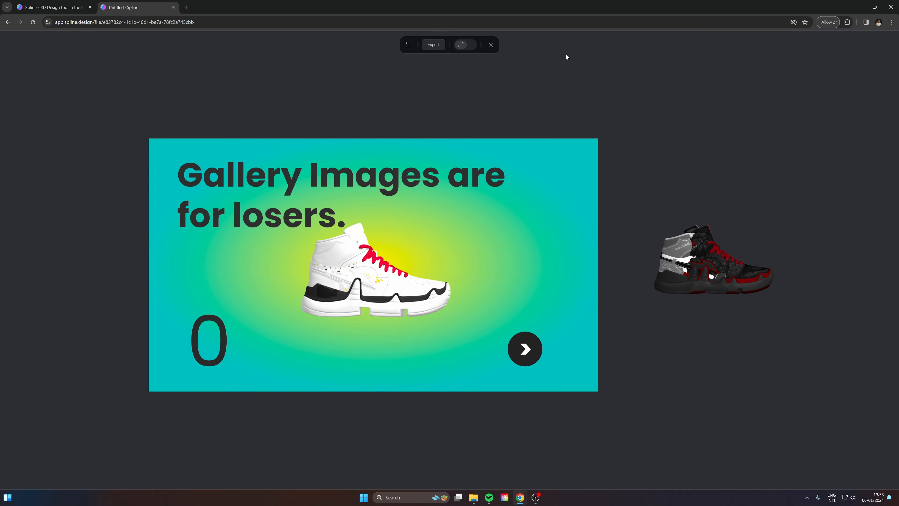
pyautogui.click(492, 45)
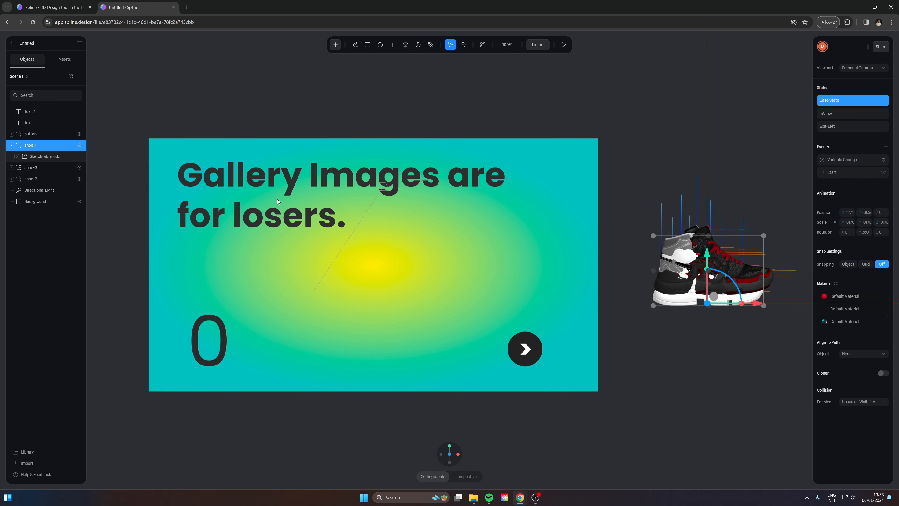
# Step: Add a state to Text 2, raise its Base State above the background, and set its colour opacity to 0
pyautogui.click(32, 111)
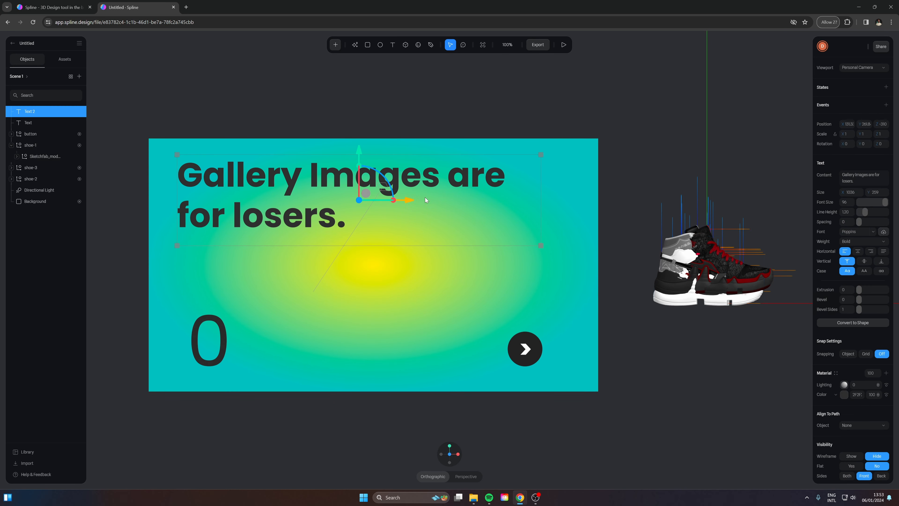
pyautogui.click(886, 87)
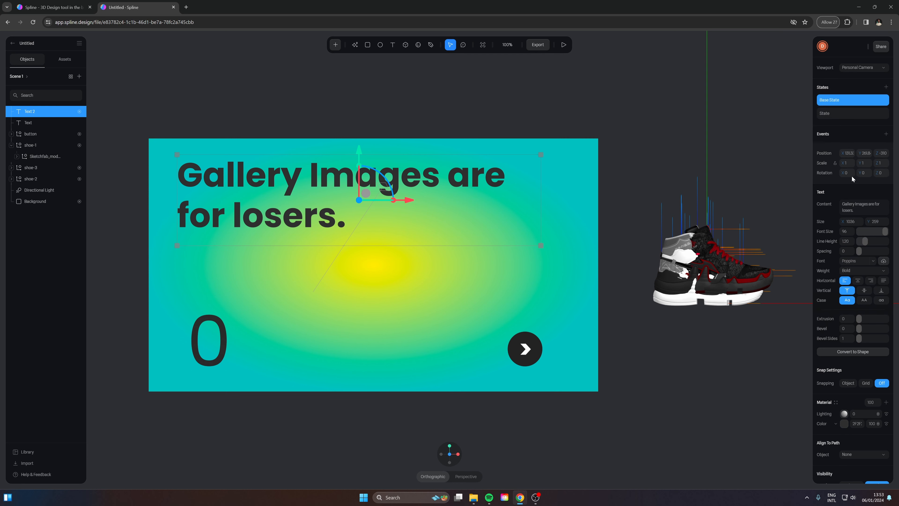
pyautogui.moveTo(363, 152); pyautogui.dragTo(363, 52)
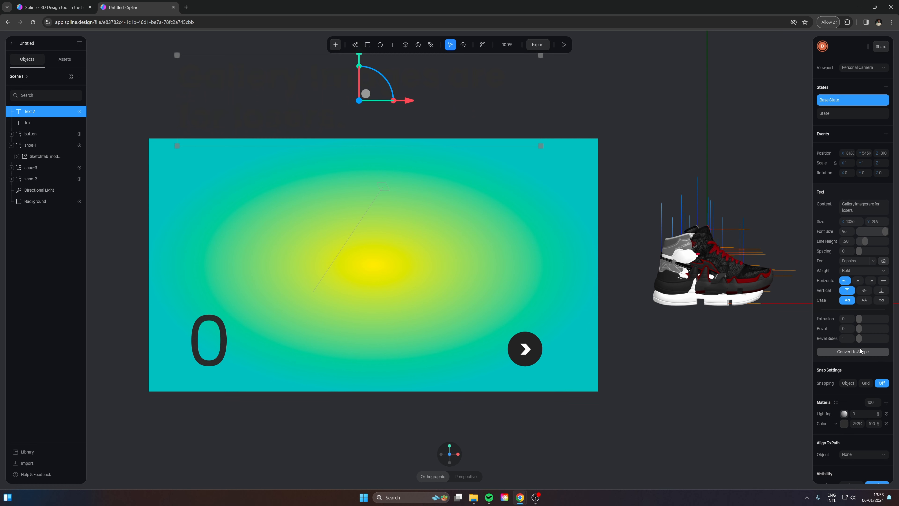
pyautogui.scroll(-3, 853, 351)
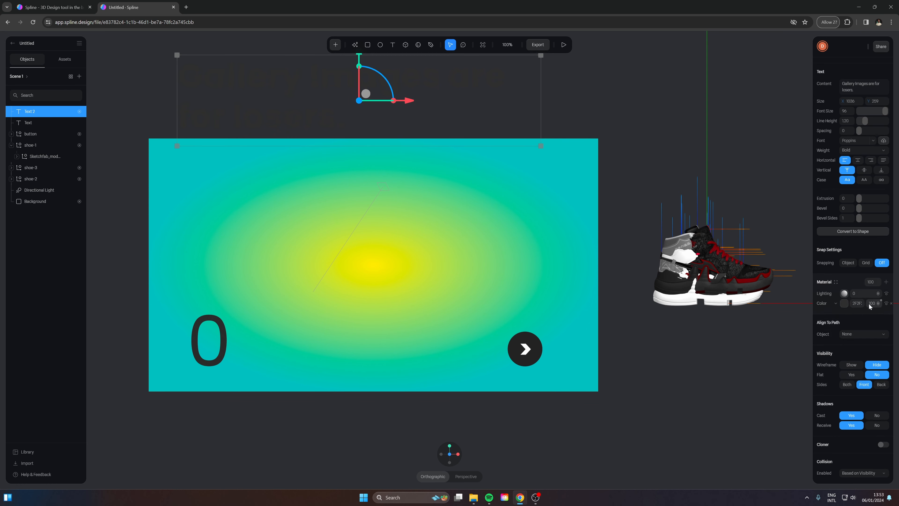
pyautogui.moveTo(867, 304); pyautogui.dragTo(795, 298)
# Step: In Text 2's added State, lower the heading back onto the background and raise its colour opacity to make it visible
pyautogui.scroll(3, 853, 135)
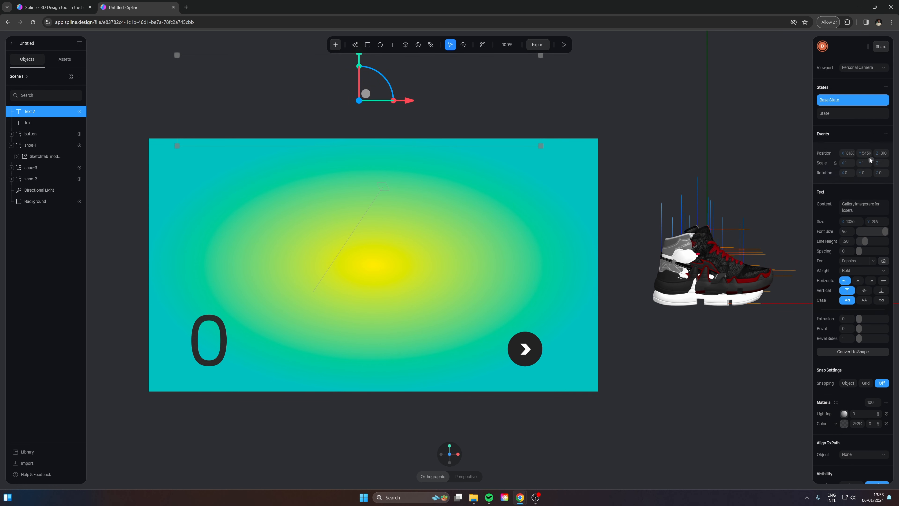
pyautogui.click(842, 110)
pyautogui.moveTo(358, 62); pyautogui.dragTo(359, 148)
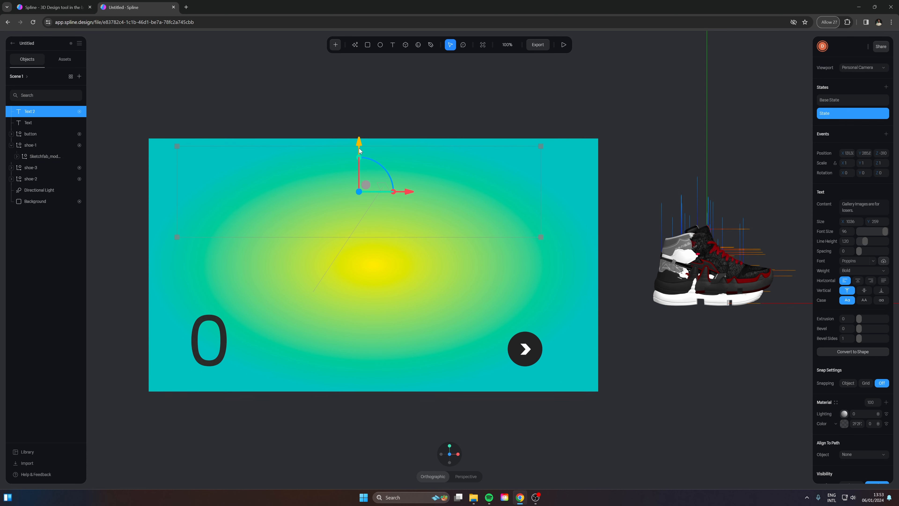
pyautogui.scroll(-3, 853, 354)
pyautogui.moveTo(866, 303); pyautogui.dragTo(898, 303)
pyautogui.moveTo(360, 143); pyautogui.dragTo(361, 152)
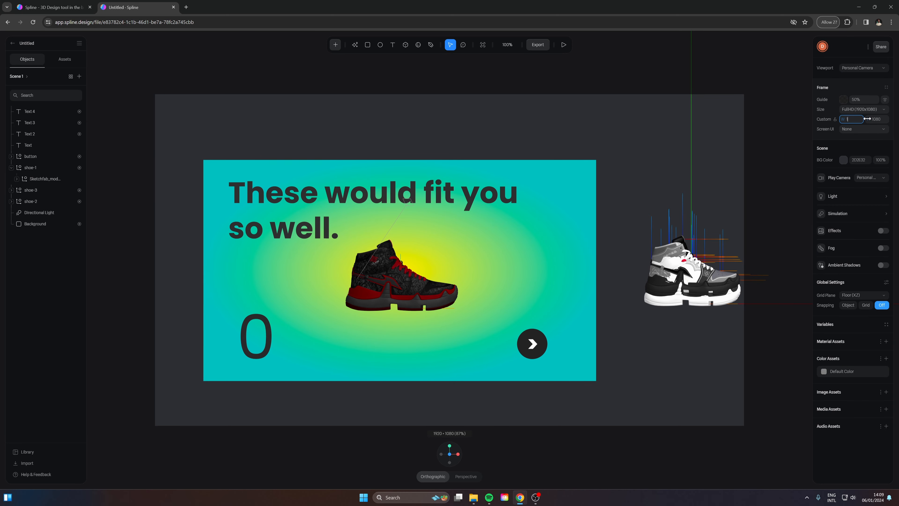
# Step: Set the custom frame size to 1280 by 720 and line the frame up with the background
pyautogui.press('Tab')
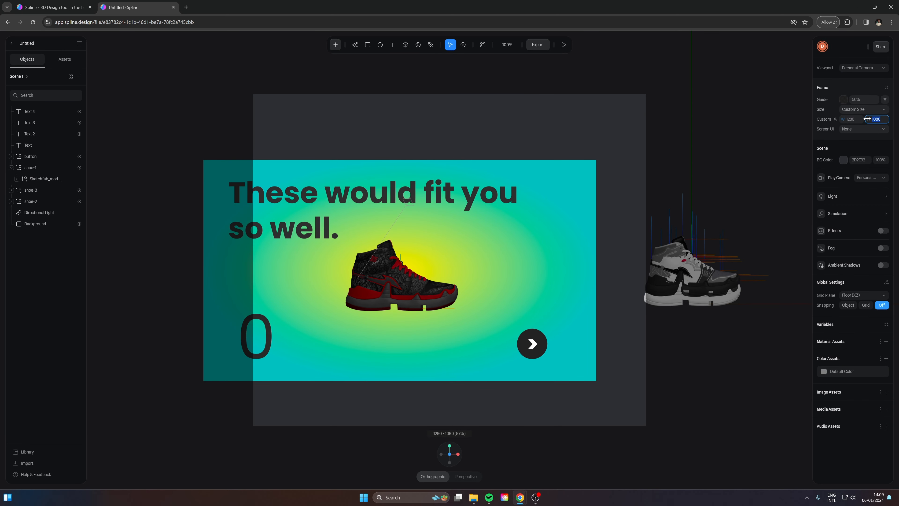
pyautogui.write('720')
pyautogui.press('Return')
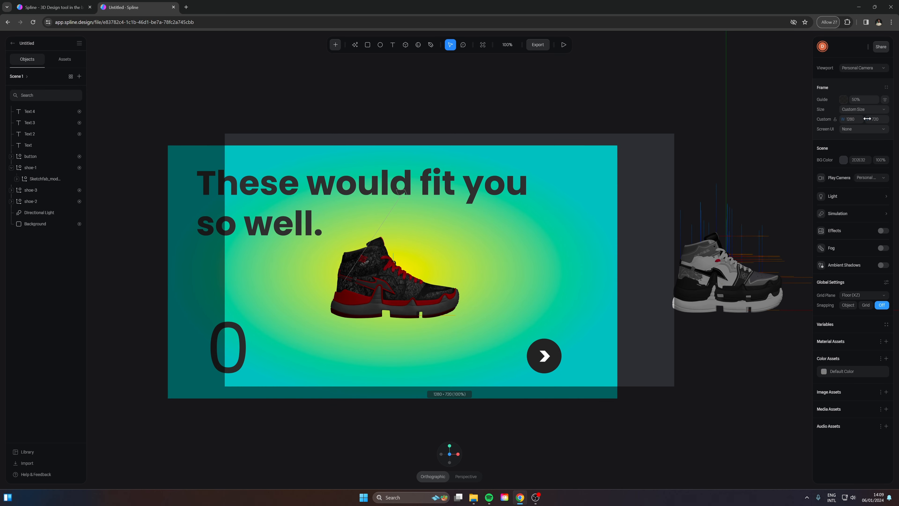
pyautogui.click(573, 244)
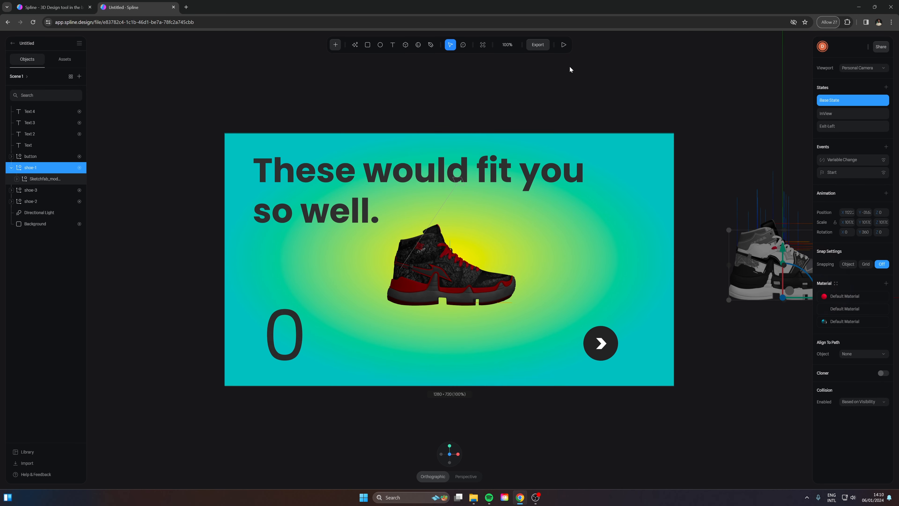
# Step: Disable Orbit, Zoom and Pan in the play settings of the Public URL export
pyautogui.click(547, 45)
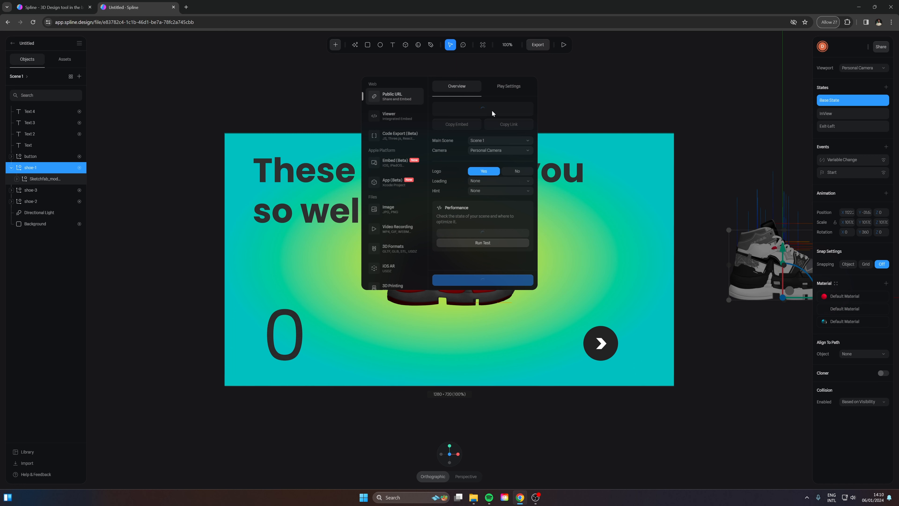
pyautogui.click(504, 87)
pyautogui.scroll(-2, 516, 234)
pyautogui.scroll(1, 512, 206)
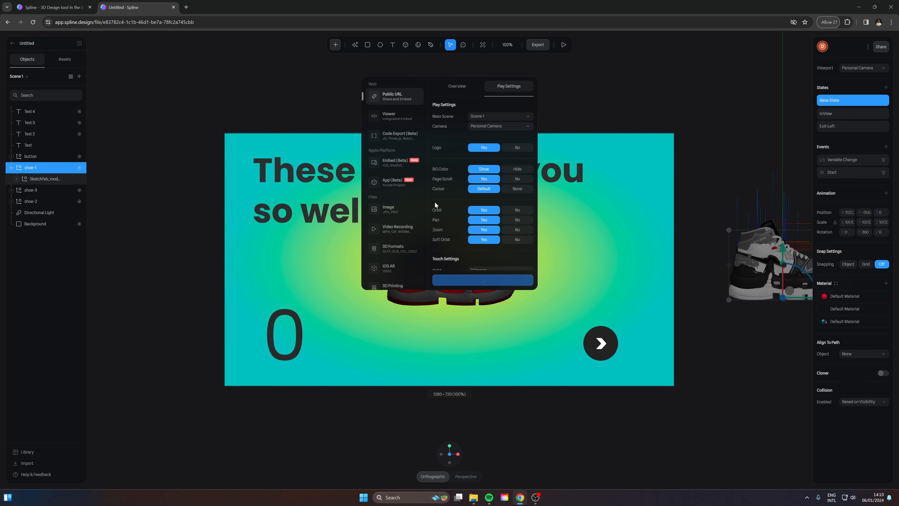
pyautogui.click(513, 210)
pyautogui.click(517, 230)
pyautogui.click(515, 220)
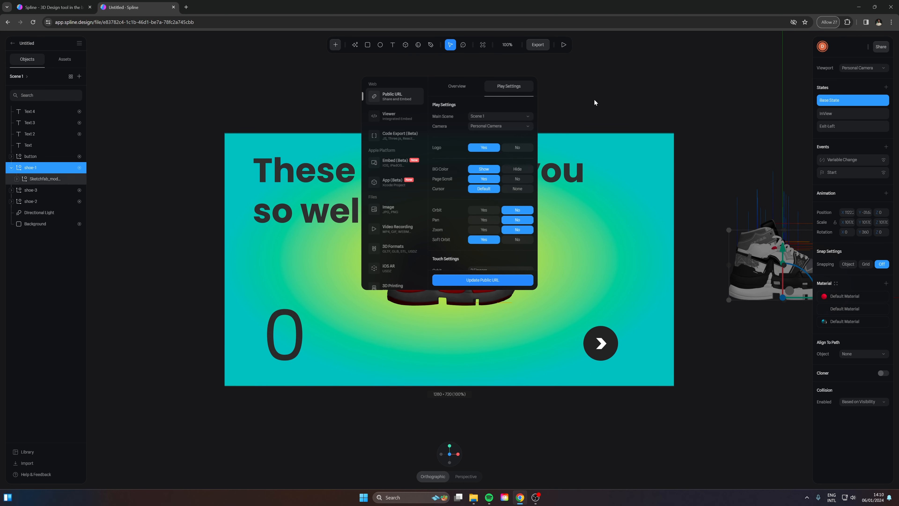
# Step: Preview the framed scene, advance the carousel once, and exit the preview
pyautogui.click(564, 45)
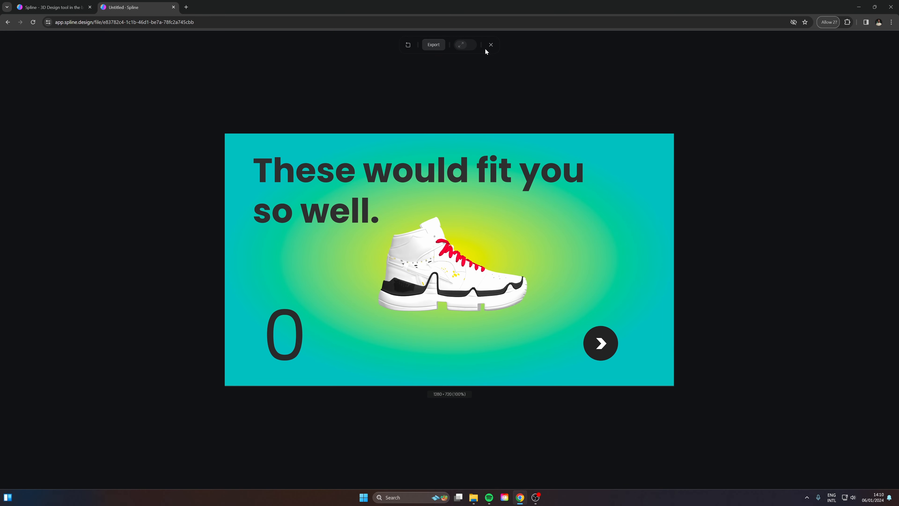
pyautogui.click(601, 343)
pyautogui.click(491, 45)
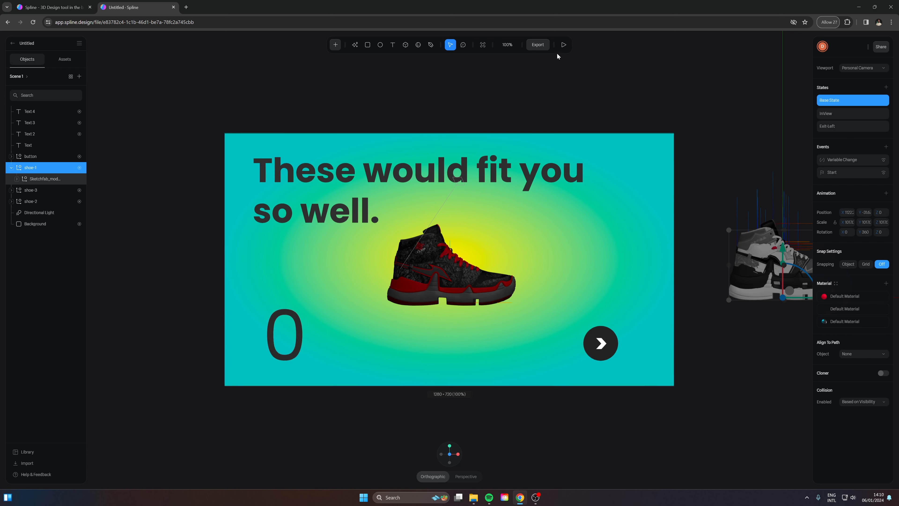
# Step: Copy the scene's public link from the Public URL export options
pyautogui.click(537, 45)
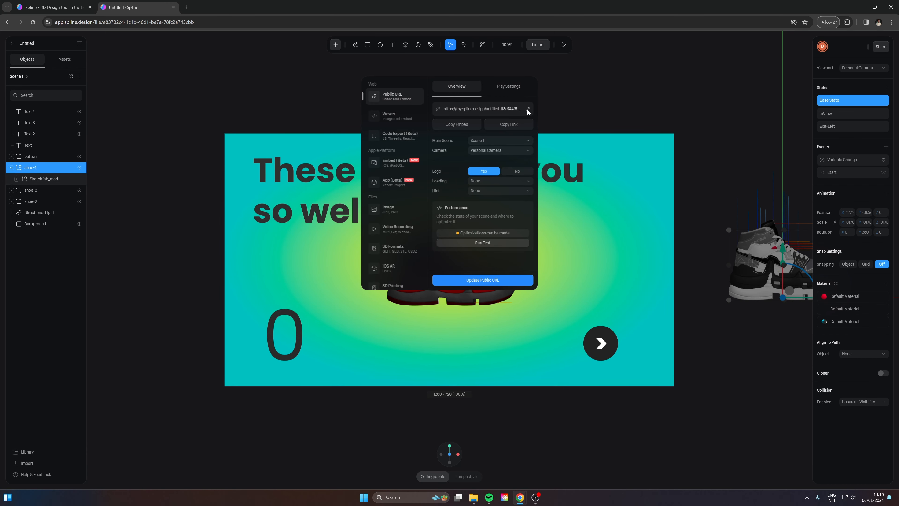
pyautogui.click(518, 124)
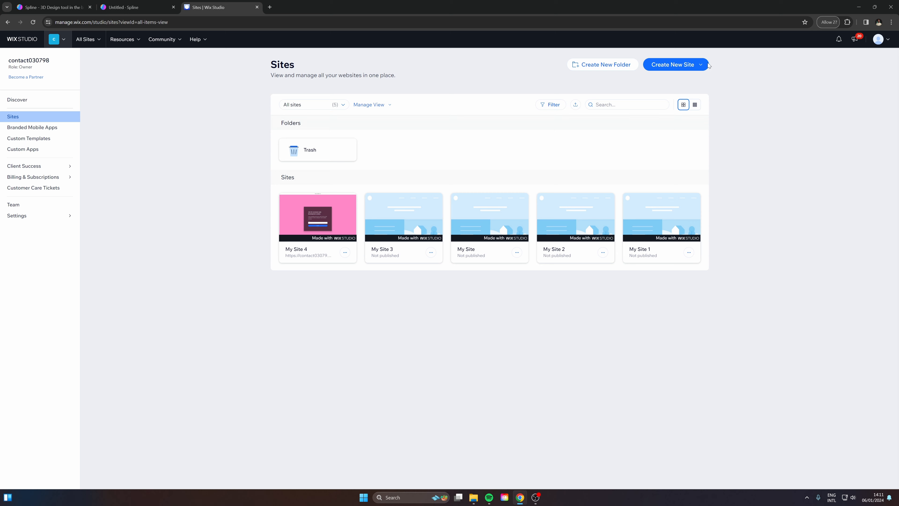
# Step: Switch to Wix Studio, create a new site from a blank canvas, and close the sites overview
pyautogui.click(709, 65)
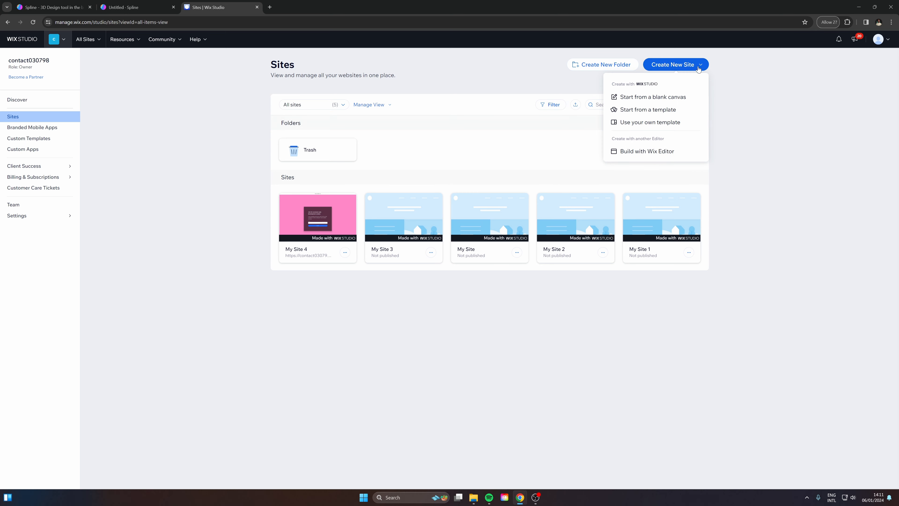
pyautogui.click(665, 96)
pyautogui.click(258, 7)
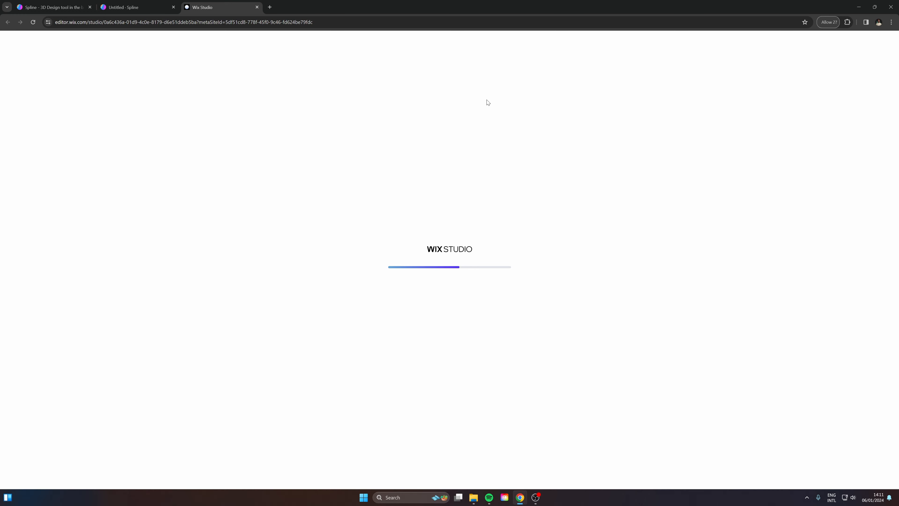
# Step: Extend the empty page section to a height of about 990 px
pyautogui.click(500, 206)
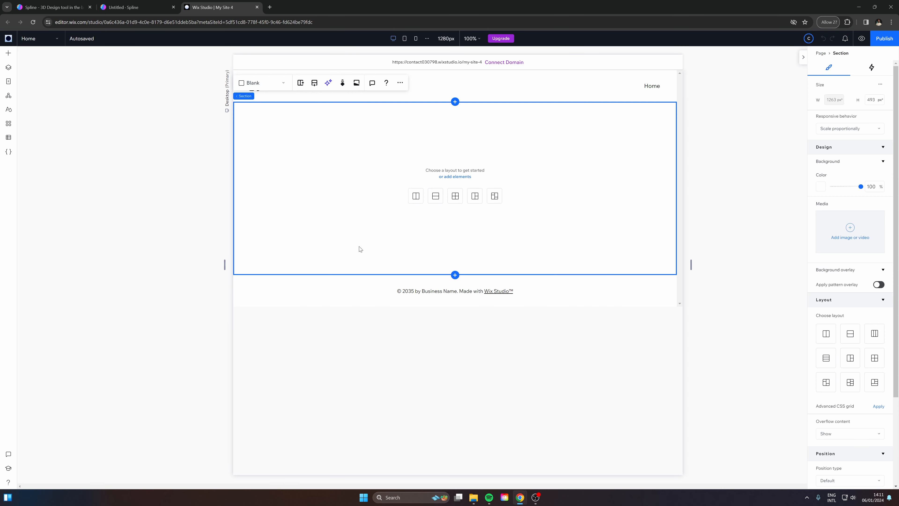
pyautogui.moveTo(500, 272); pyautogui.dragTo(494, 447)
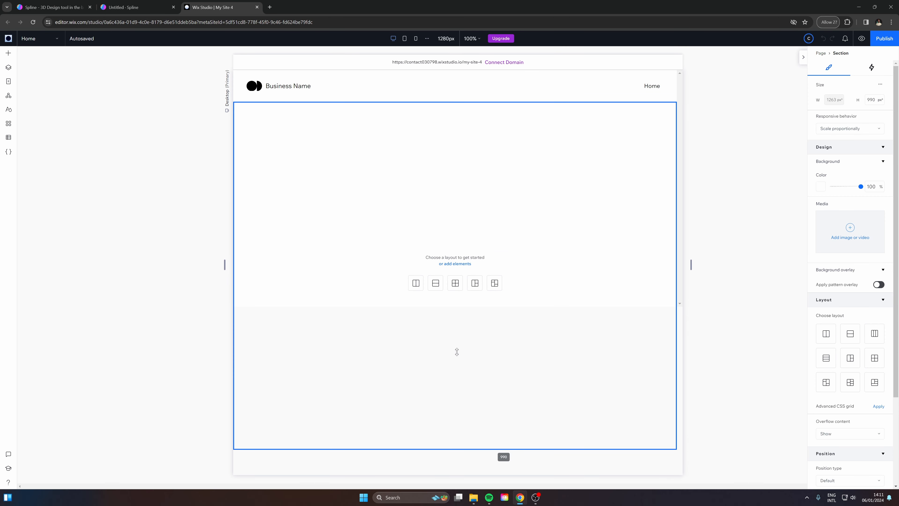
pyautogui.click(123, 206)
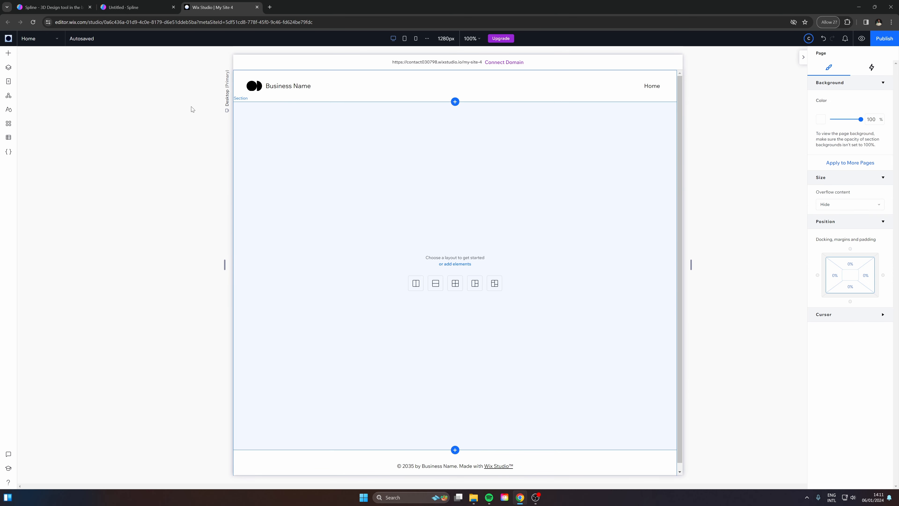
# Step: Add an Embed Code element to the middle of the section and fill it with the Spline scene's iframe code
pyautogui.click(8, 53)
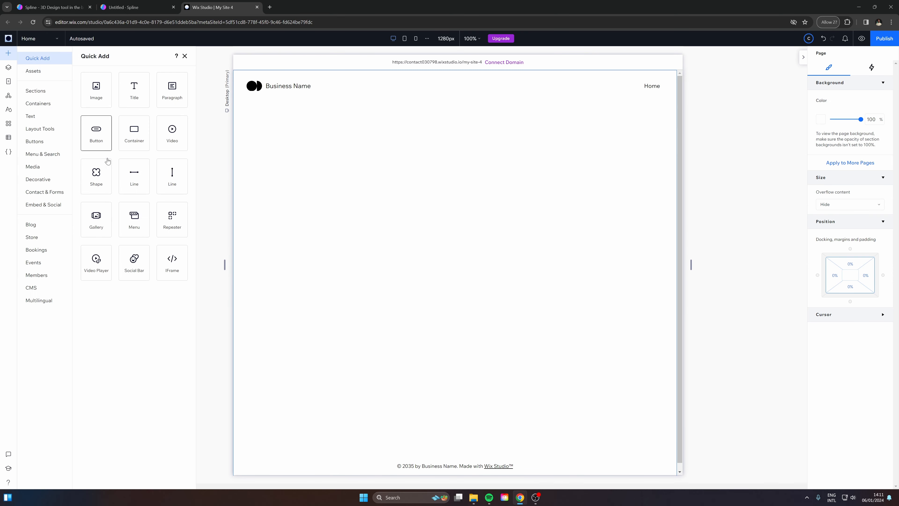
pyautogui.click(42, 192)
pyautogui.click(44, 205)
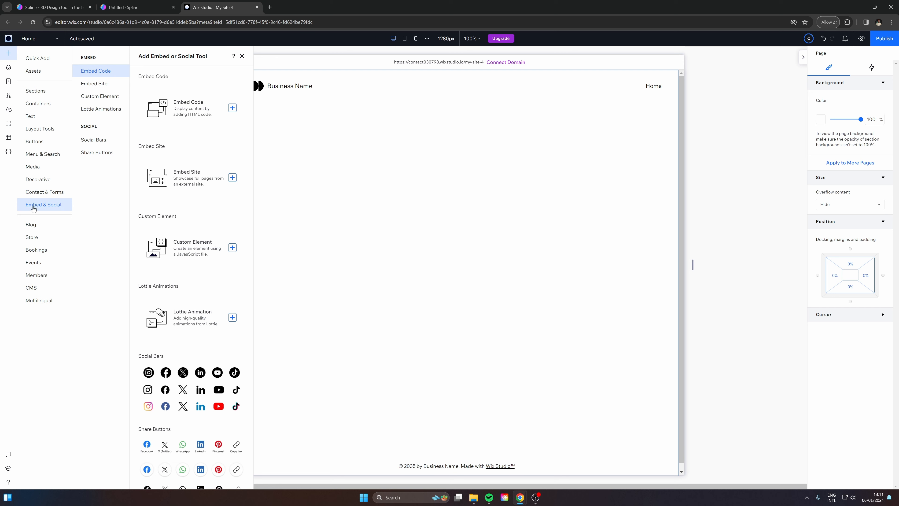
pyautogui.moveTo(156, 108); pyautogui.dragTo(460, 276)
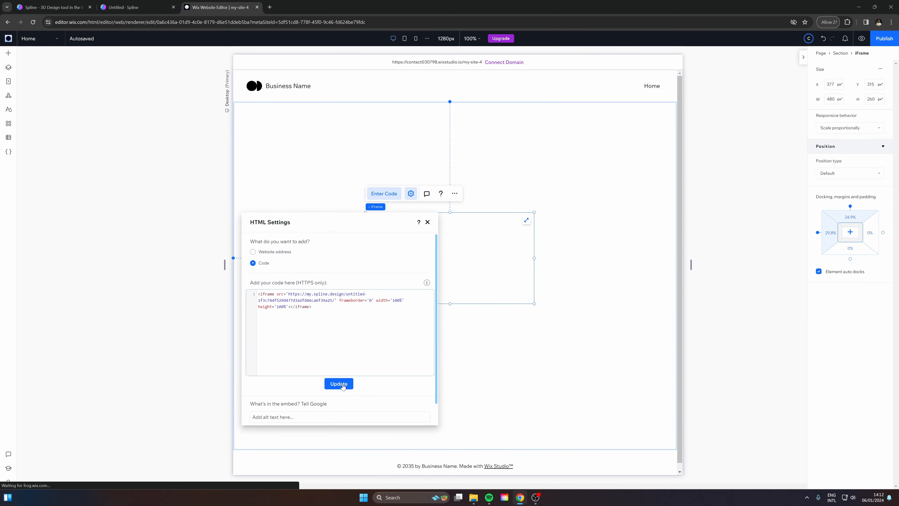
pyautogui.click(338, 384)
pyautogui.click(427, 222)
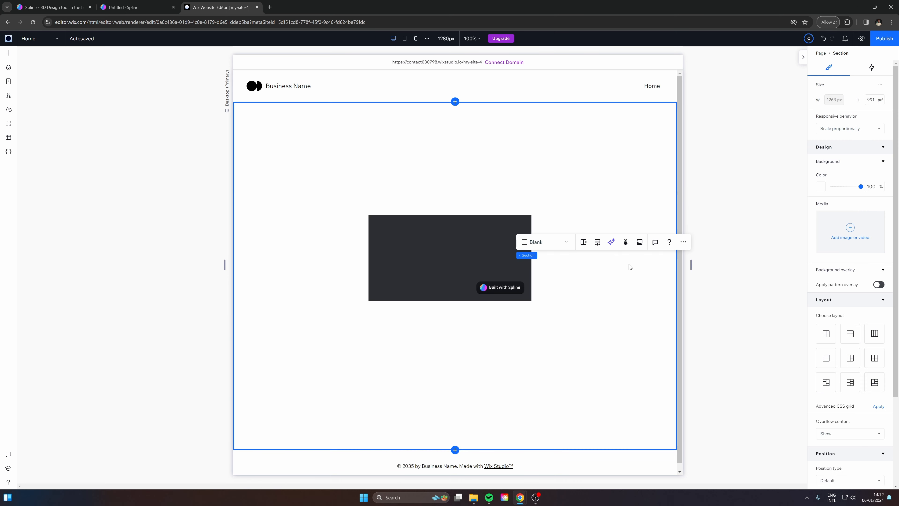
# Step: Stretch the embedded iFrame to fill the whole section
pyautogui.click(421, 252)
pyautogui.click(527, 220)
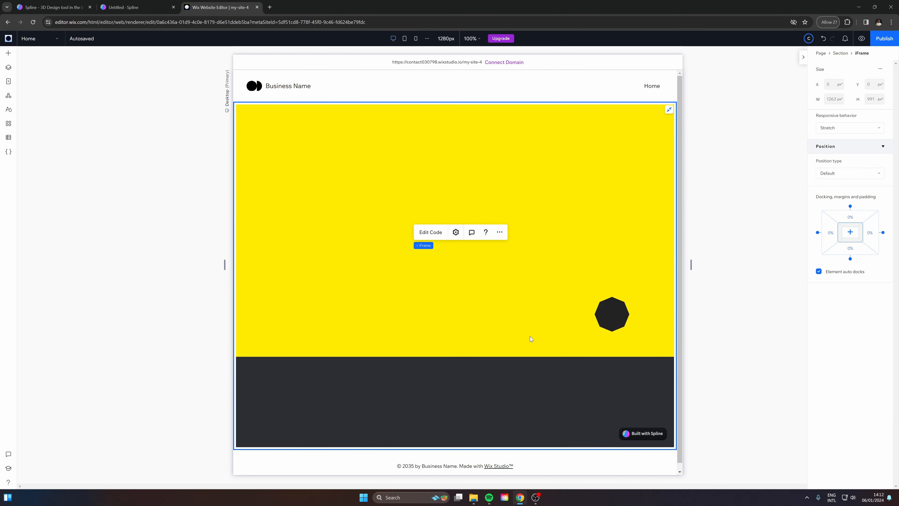
# Step: Deselect the embedded iFrame and replace the business name text in the page header with "Sneaker Shop"
pyautogui.click(739, 255)
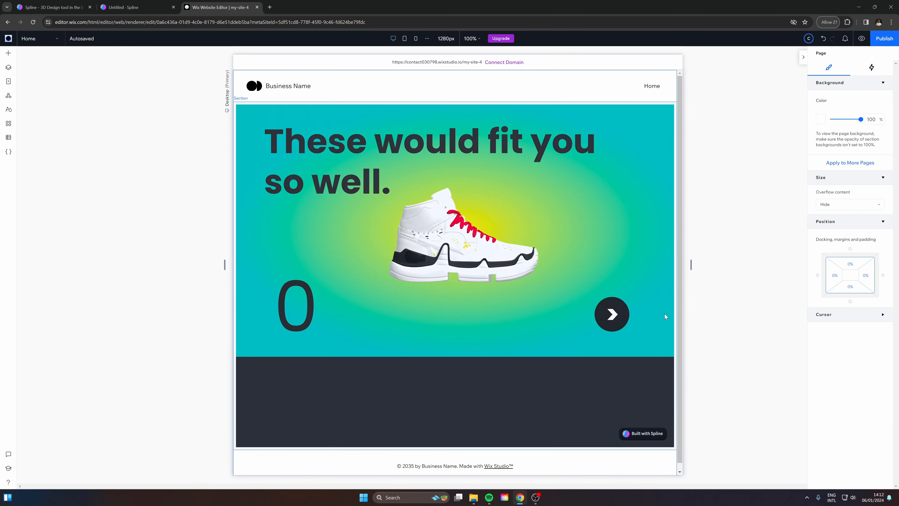
pyautogui.click(640, 267)
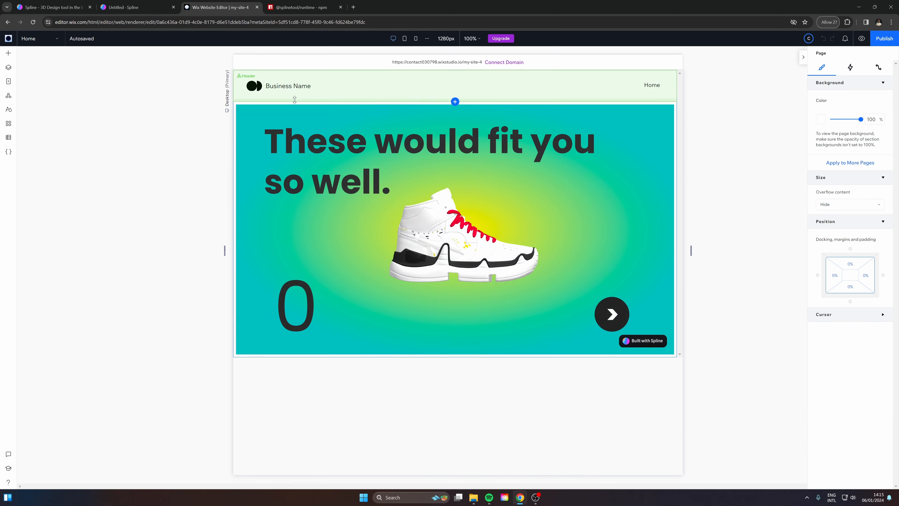
pyautogui.click(289, 88)
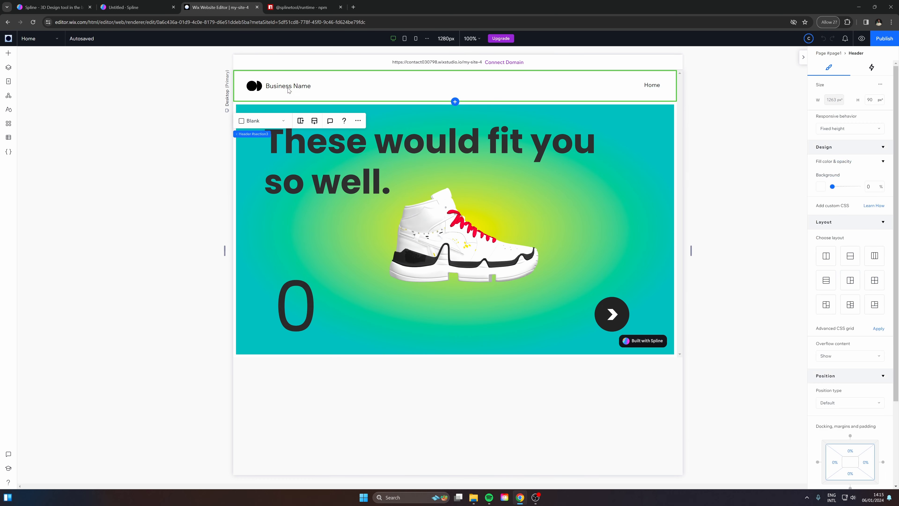
pyautogui.click(294, 88)
pyautogui.doubleClick(296, 88)
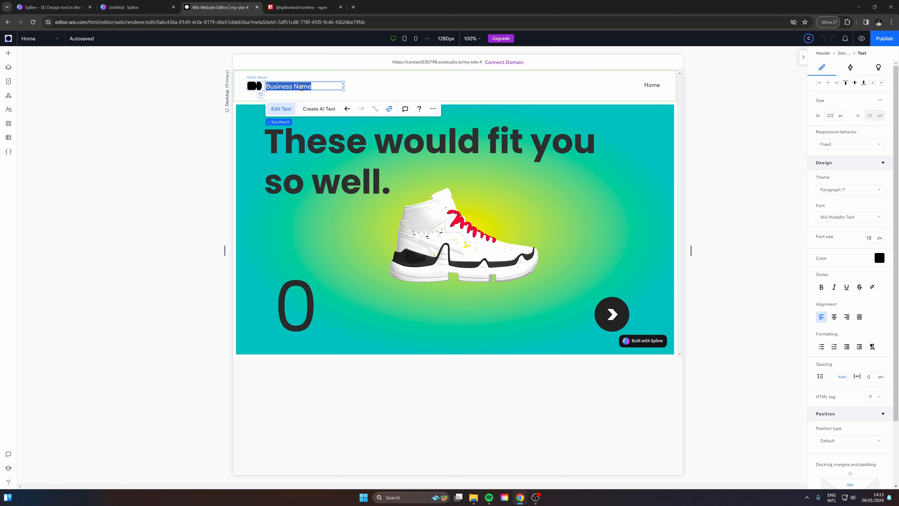
pyautogui.hotkey('ctrl', 'v')
# Step: Set the font of the header's Sneaker Shop text to Lobster and deselect it
pyautogui.click(851, 191)
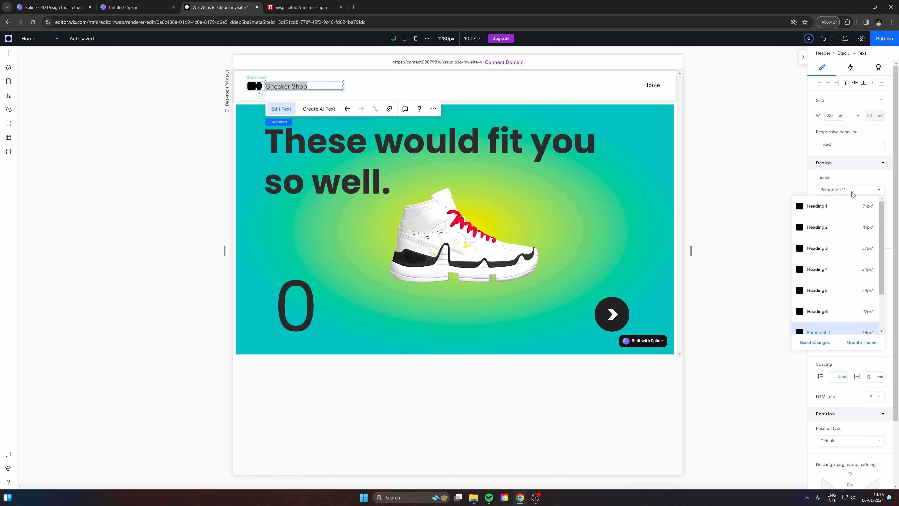
pyautogui.click(851, 192)
pyautogui.click(845, 218)
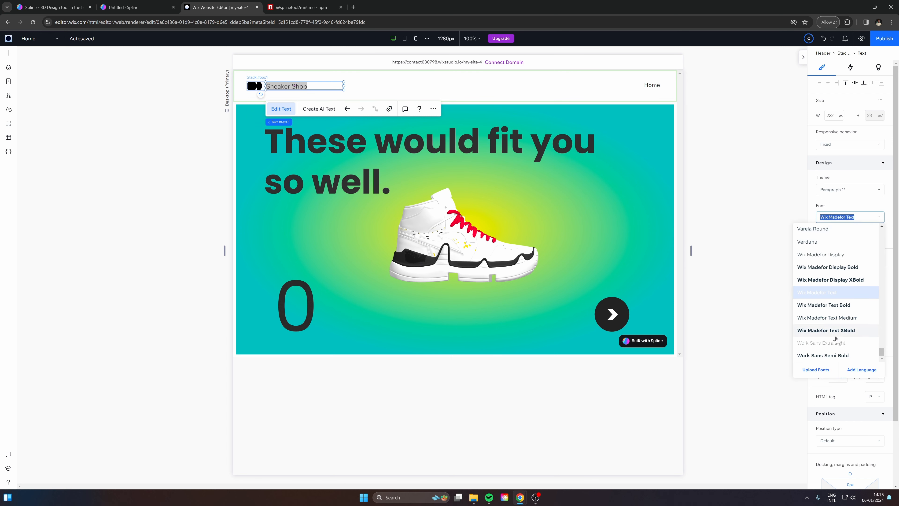
pyautogui.write('Lobster')
pyautogui.press('Return')
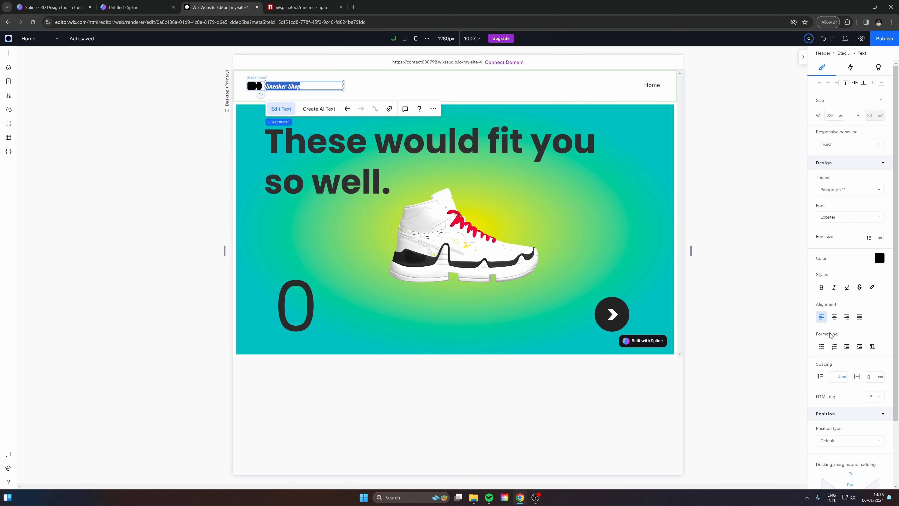
pyautogui.click(201, 121)
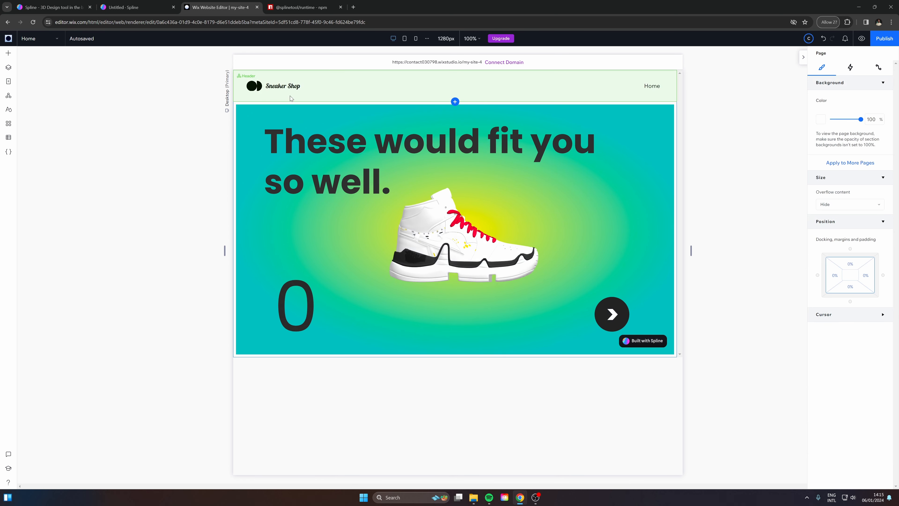
# Step: Replace the header's logo graphic with the blue sneaker vector art found by searching the Wix media for "shoes"
pyautogui.click(261, 87)
pyautogui.click(212, 145)
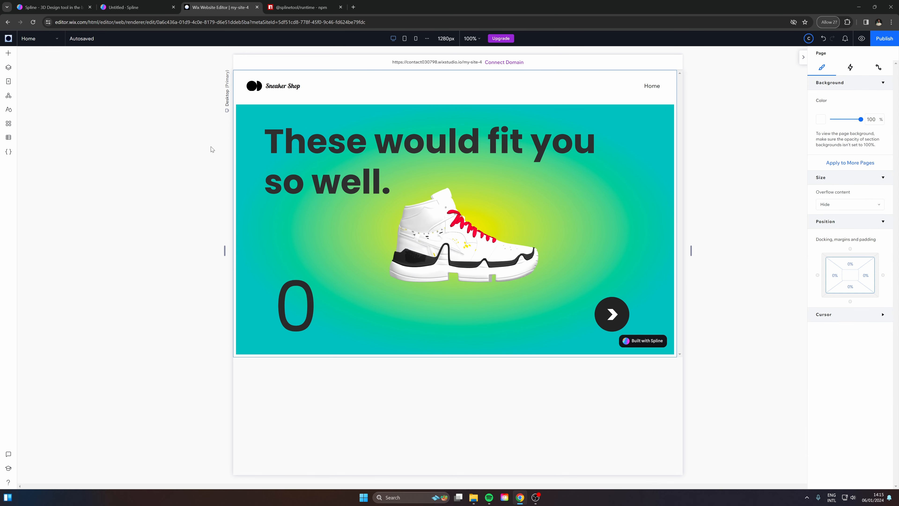
pyautogui.click(262, 88)
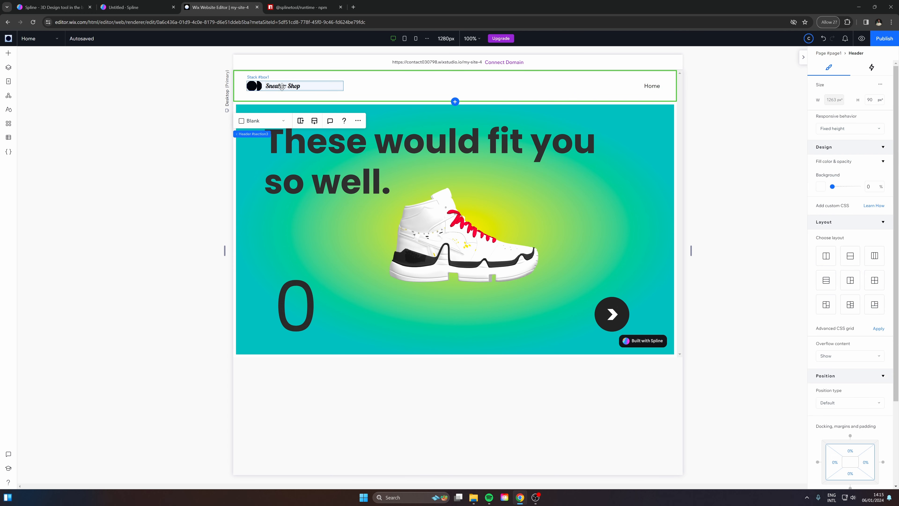
pyautogui.click(257, 85)
pyautogui.click(256, 86)
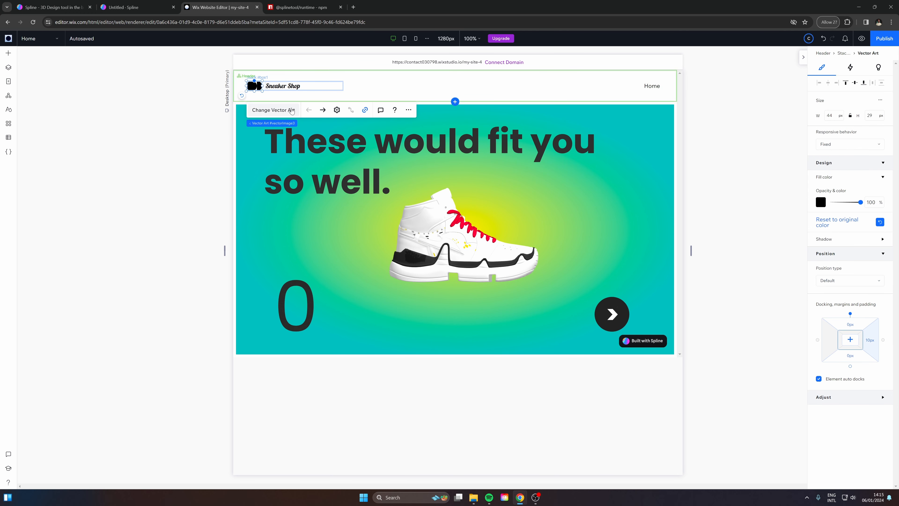
pyautogui.click(278, 111)
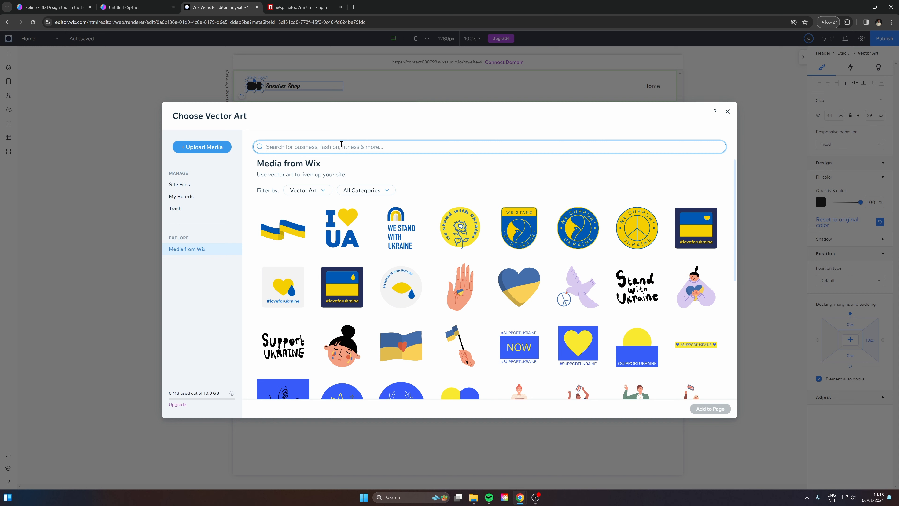
pyautogui.write('s')
pyautogui.click(401, 297)
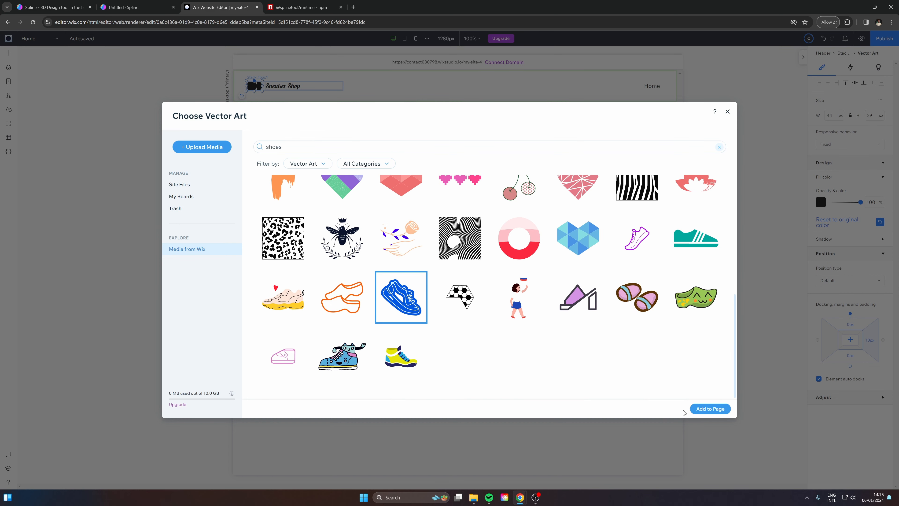
pyautogui.click(704, 408)
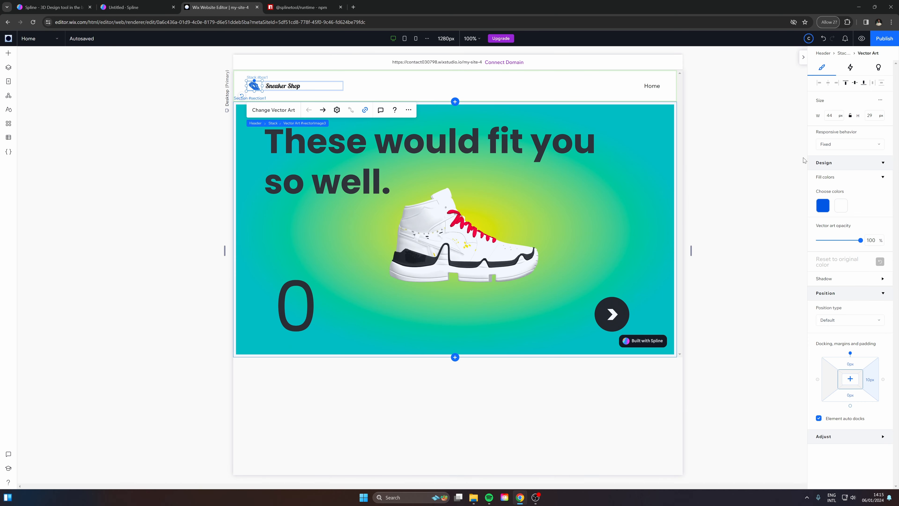
# Step: Recolor the blue fill of the header's sneaker logo to the dark grey theme color
pyautogui.click(823, 205)
pyautogui.click(473, 274)
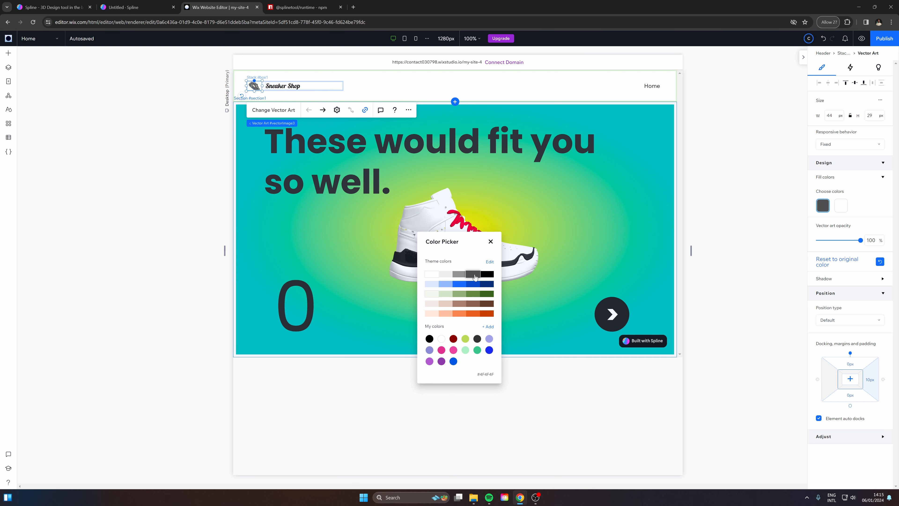
pyautogui.click(487, 274)
pyautogui.click(468, 274)
pyautogui.click(194, 96)
# Step: Set the color of the header's Sneaker Shop text to the dark grey theme color
pyautogui.click(286, 90)
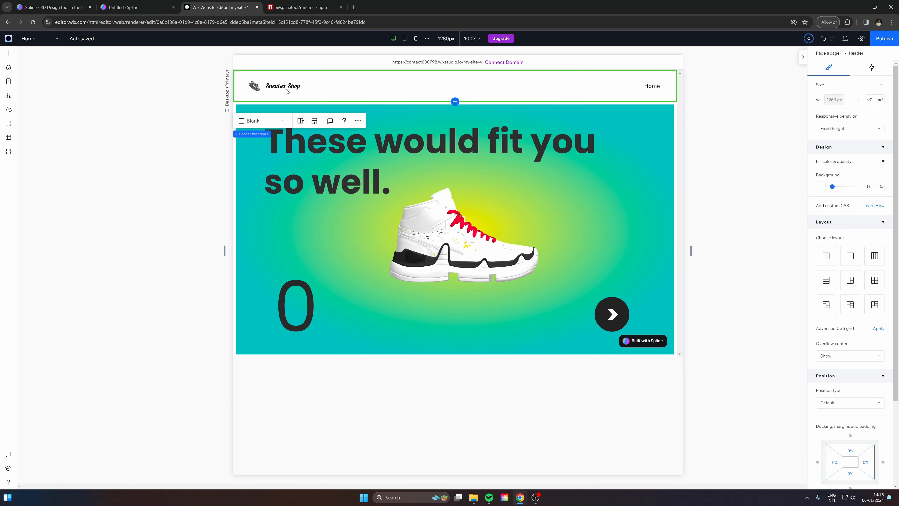
pyautogui.click(286, 89)
pyautogui.click(284, 85)
pyautogui.click(878, 258)
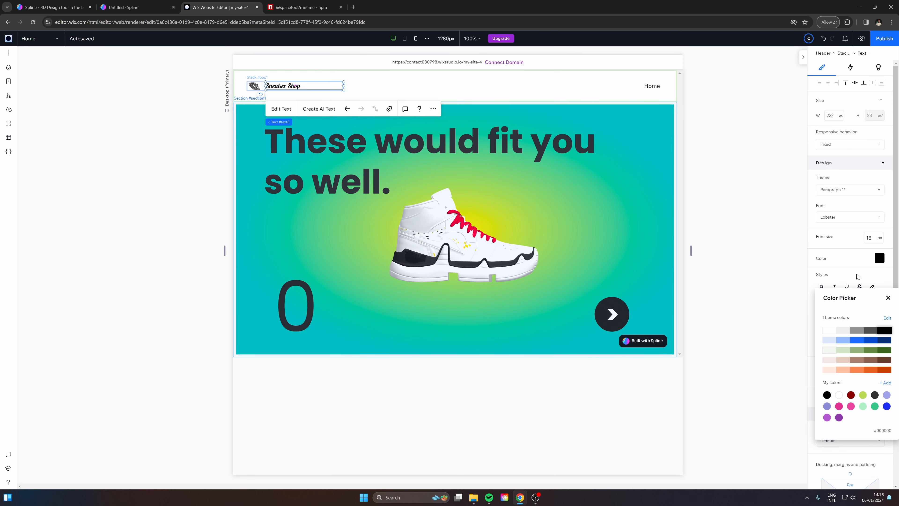
pyautogui.click(871, 331)
# Step: Preview the site and cycle through all the sneakers with the embedded scene's arrow button to test the carousel
pyautogui.click(652, 86)
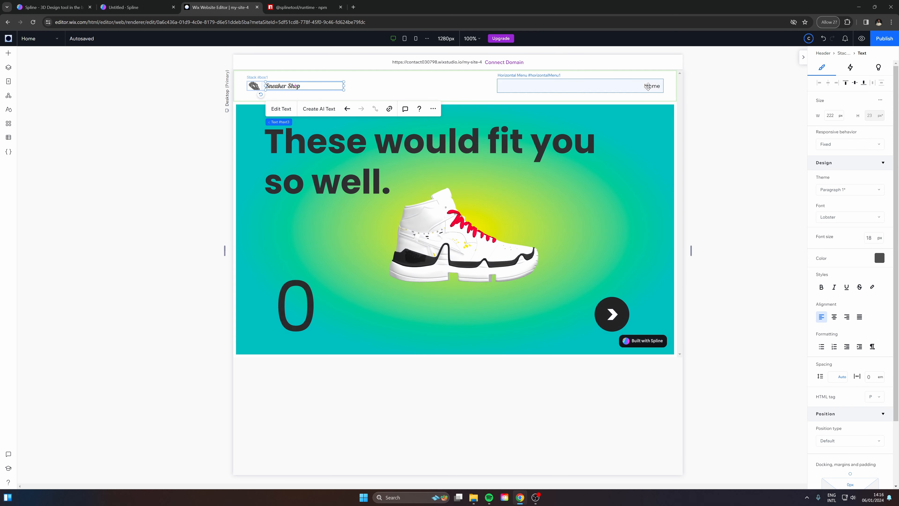
pyautogui.hotkey('ctrl', 'p')
pyautogui.click(600, 314)
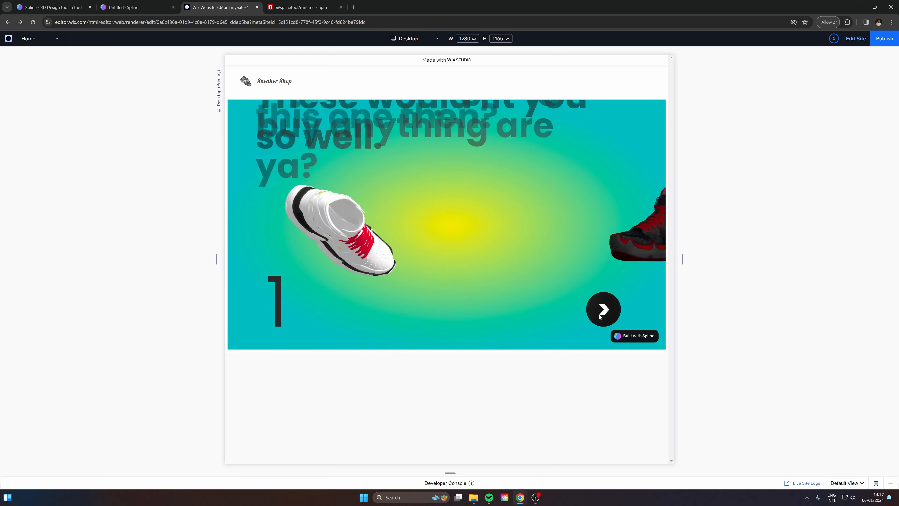
pyautogui.click(602, 312)
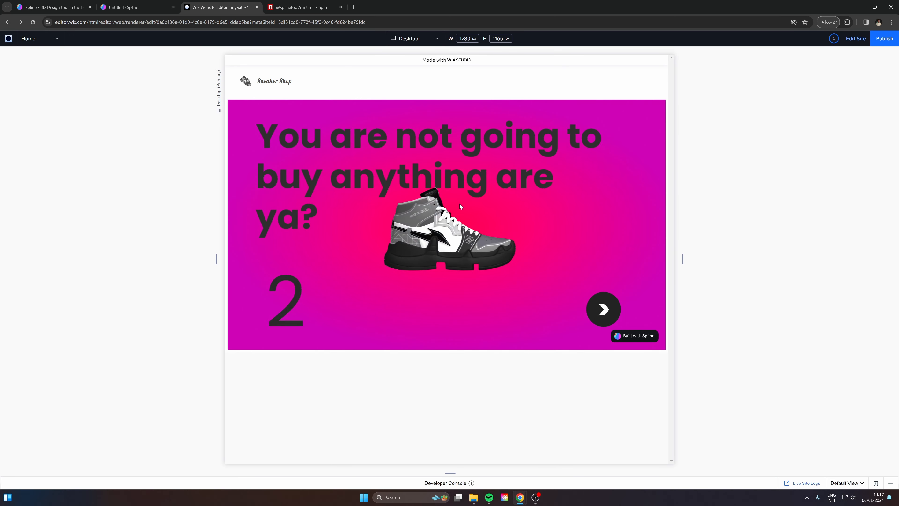
pyautogui.click(604, 314)
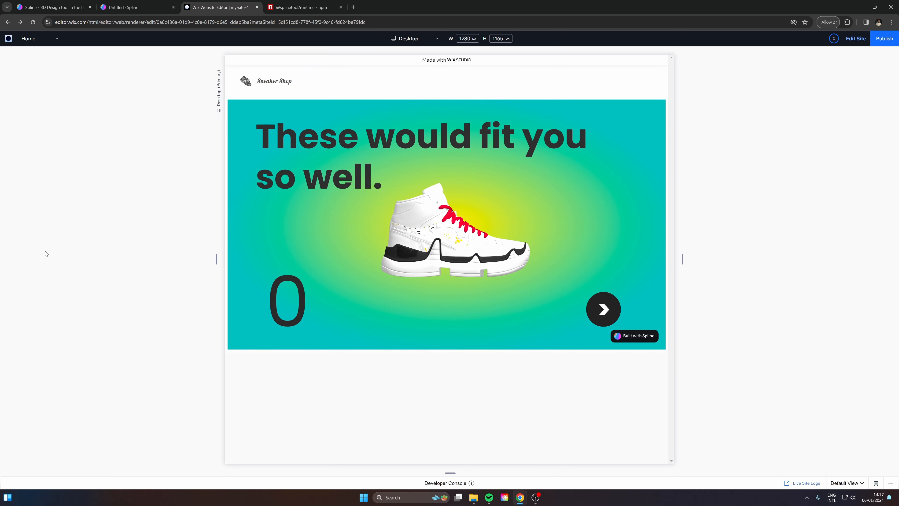